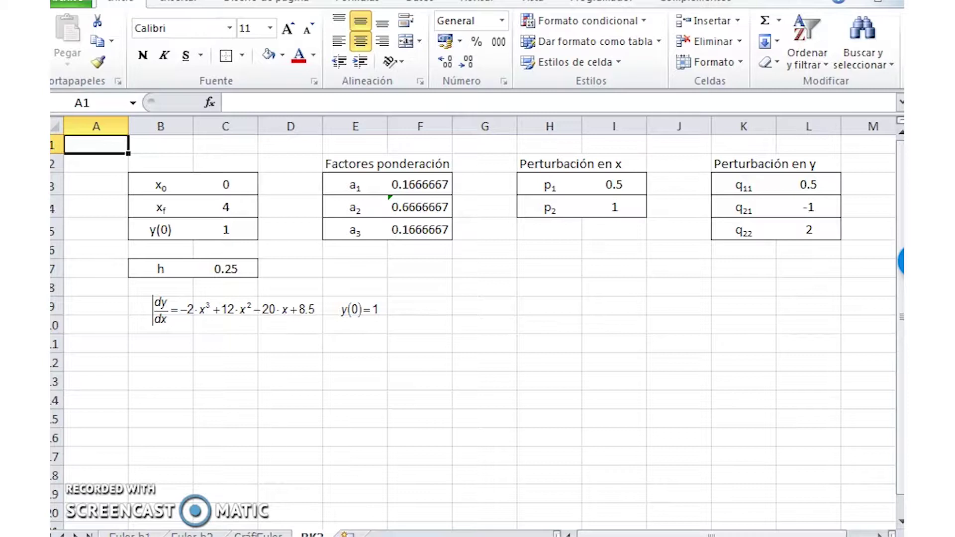
- Enter the heading "Parámetros del problema" in B2 above the x0, xf and y(0) table and left-align it
click(160, 162)
text(Pra)
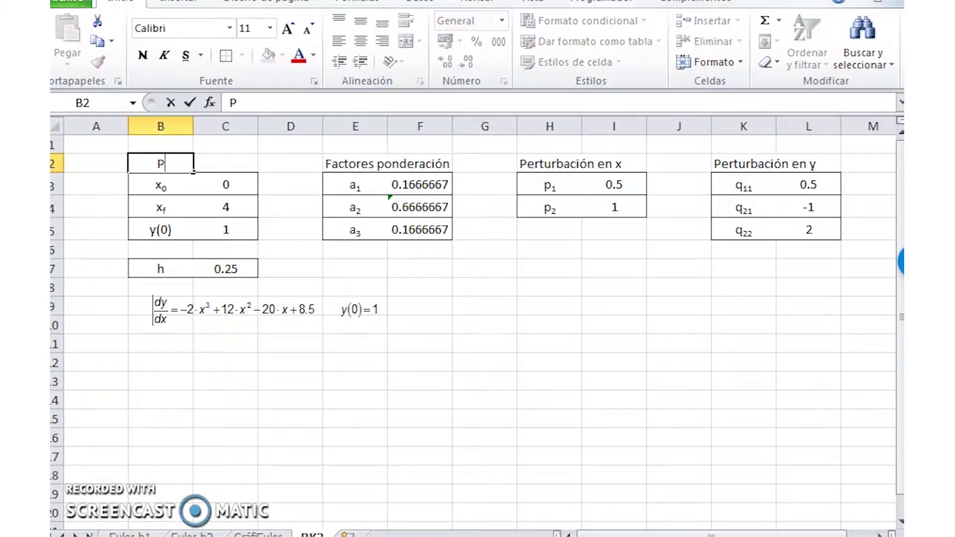
key(BackSpace)
key(BackSpace)
text(ará em)
key(BackSpace)
key(BackSpace)
key(BackSpace)
text(me)
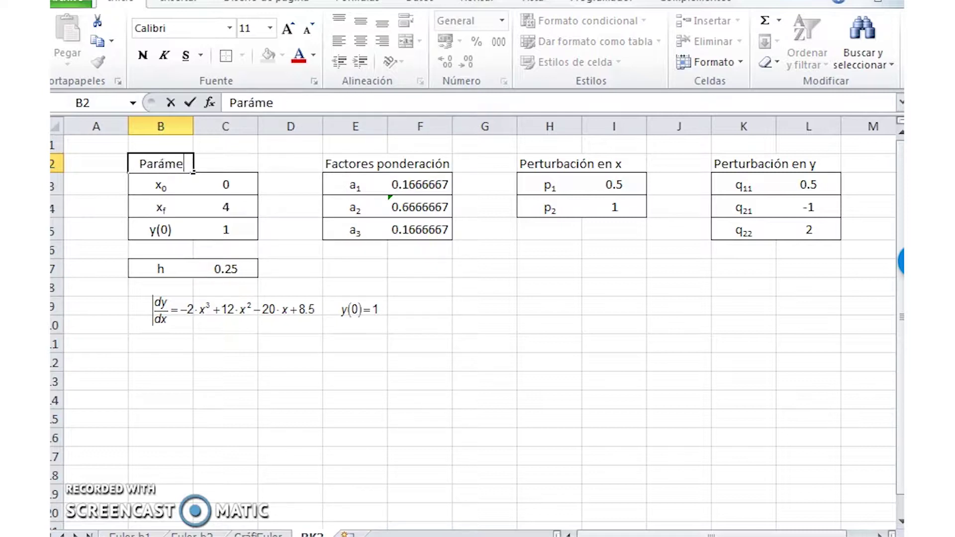
text(tros del problema)
key(Return)
click(161, 164)
click(338, 41)
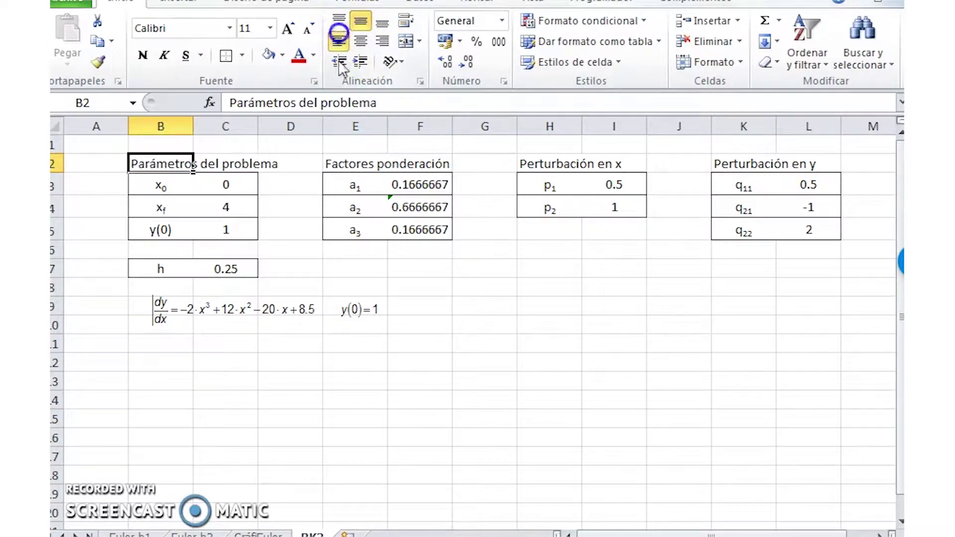
- Move the differential equation a little lower and shift the h label and value down one row to B8:C8
drag(143, 268, 237, 271)
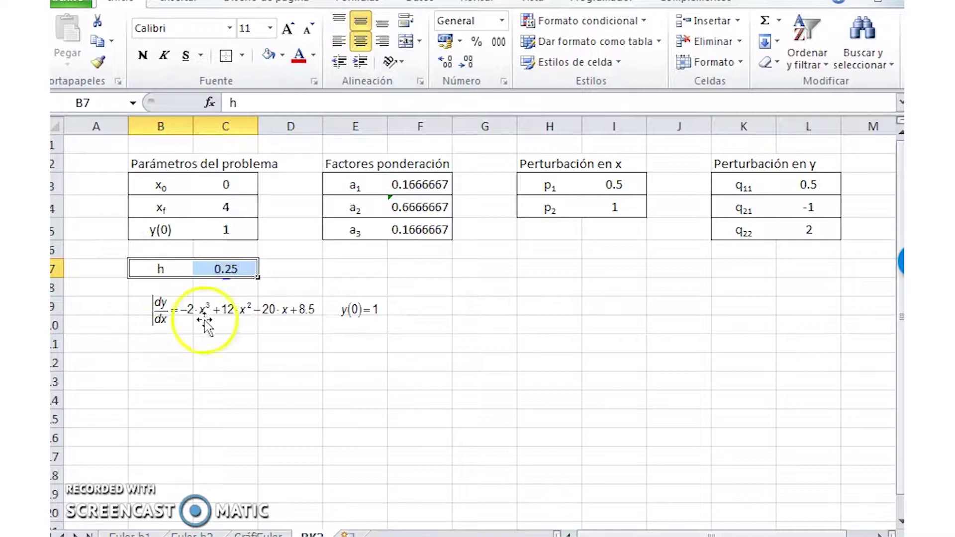
drag(198, 311, 188, 330)
drag(196, 267, 222, 300)
- Enter the heading "Parámetro numérico" in B7 above the h value and left-align it
click(160, 268)
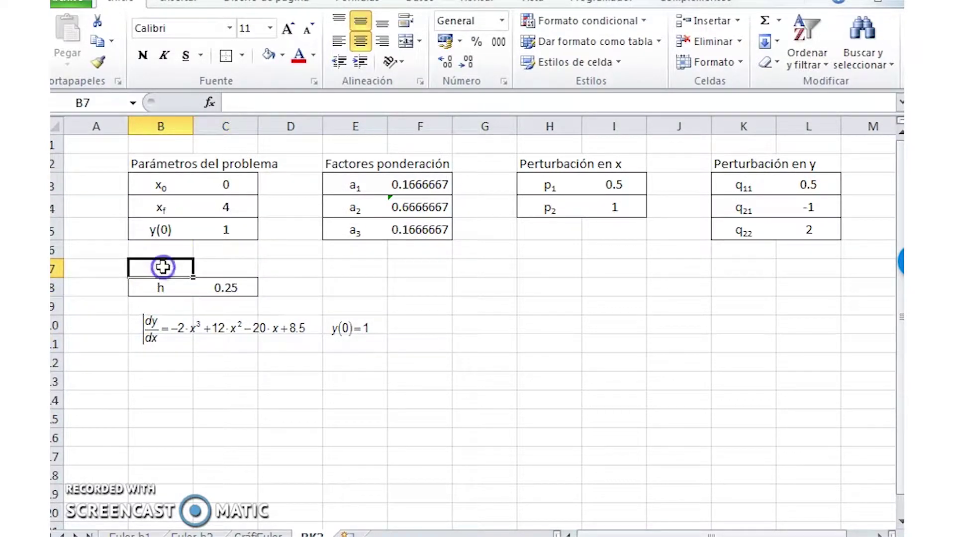
text(Parámetros)
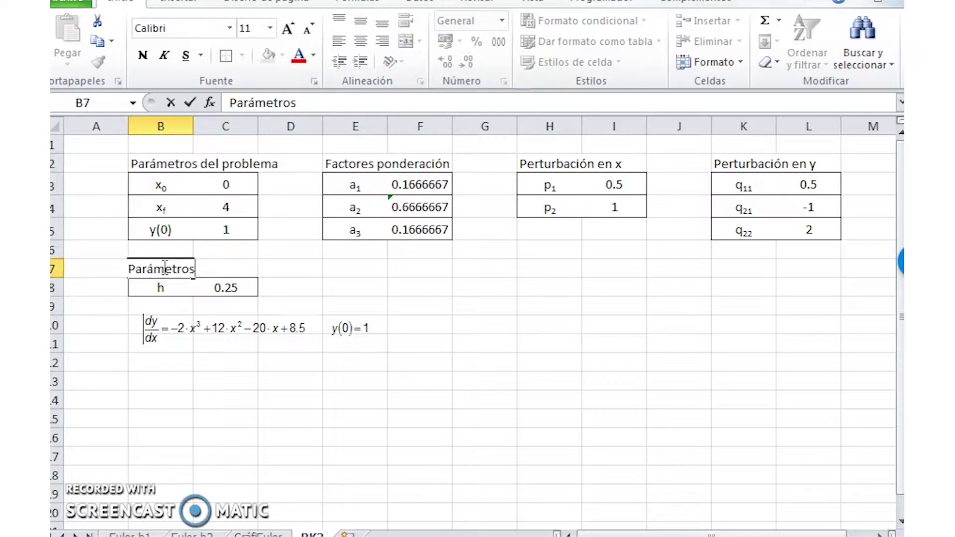
key(BackSpace)
text(numéric)
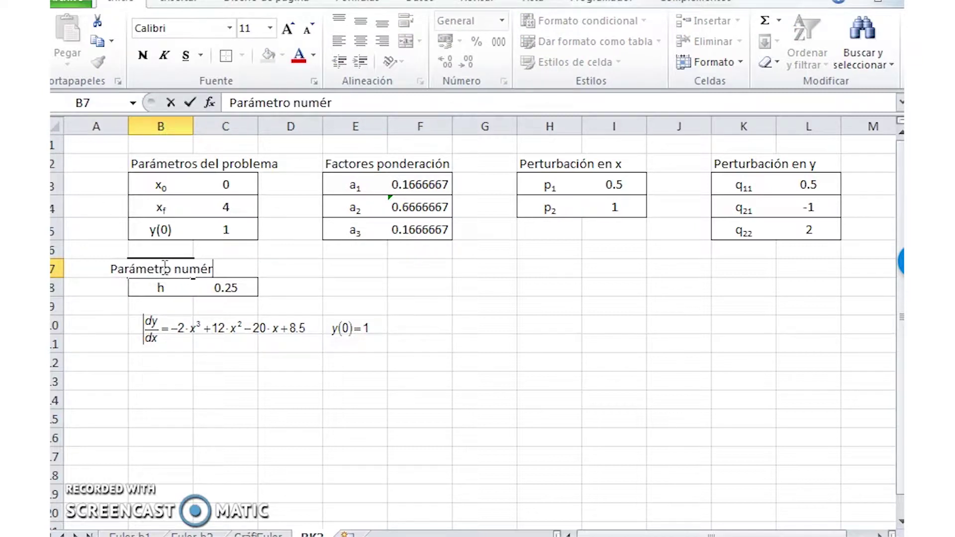
key(BackSpace)
key(BackSpace)
text(ico)
key(Return)
click(159, 269)
click(339, 40)
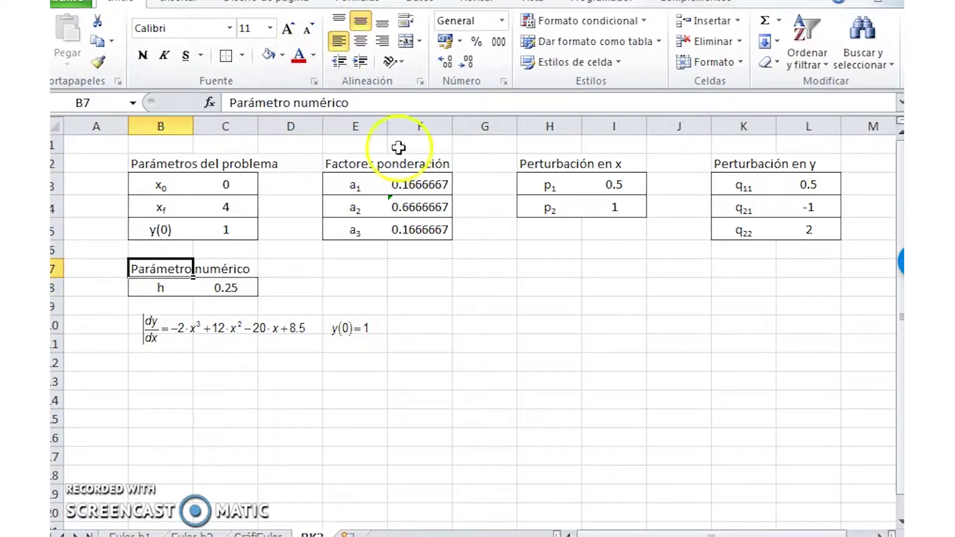
- Move the weighting factor and perturbation tables down one row and put a thick outline border around E3:L7
drag(341, 160, 818, 272)
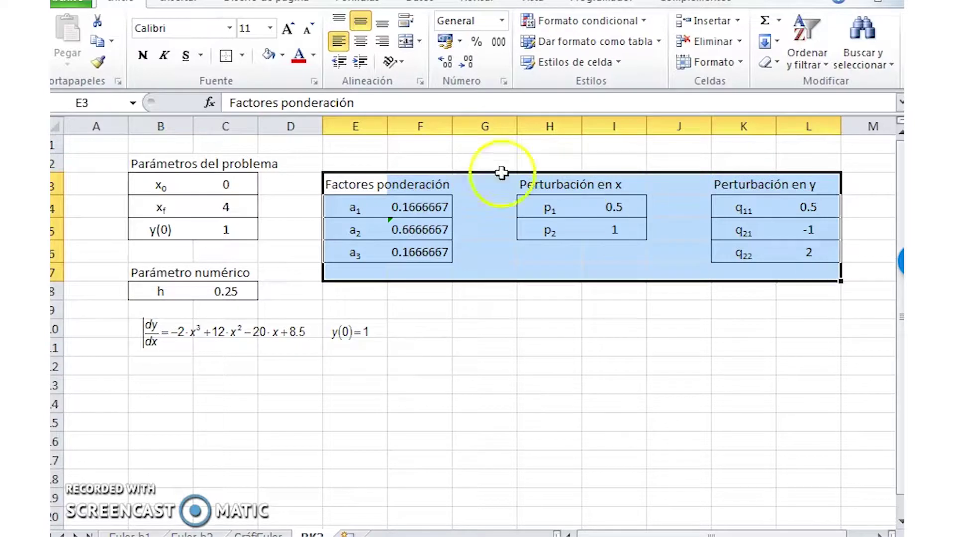
click(242, 55)
click(277, 247)
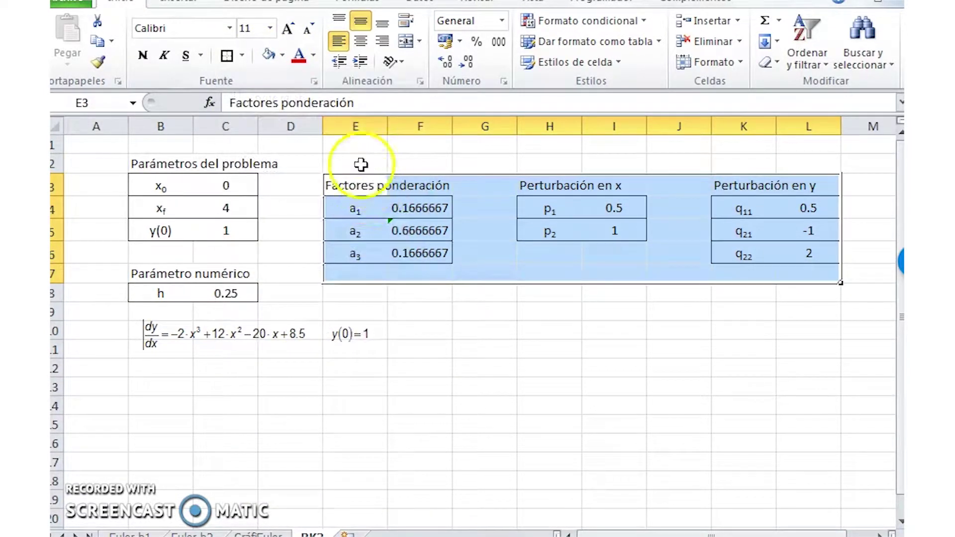
- Enter the heading "Parámetros RK3" in E2 above the bordered block and left-align it
click(363, 164)
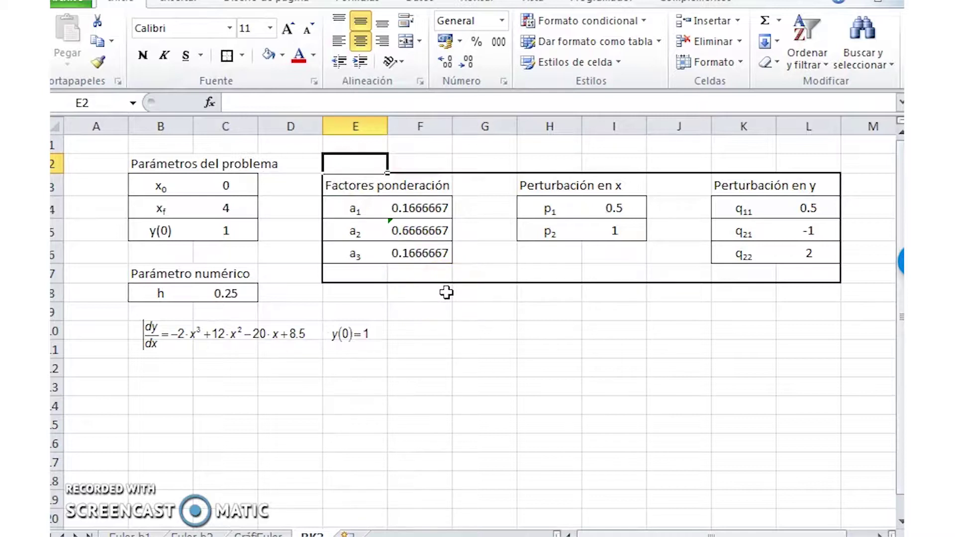
text(Parámetros)
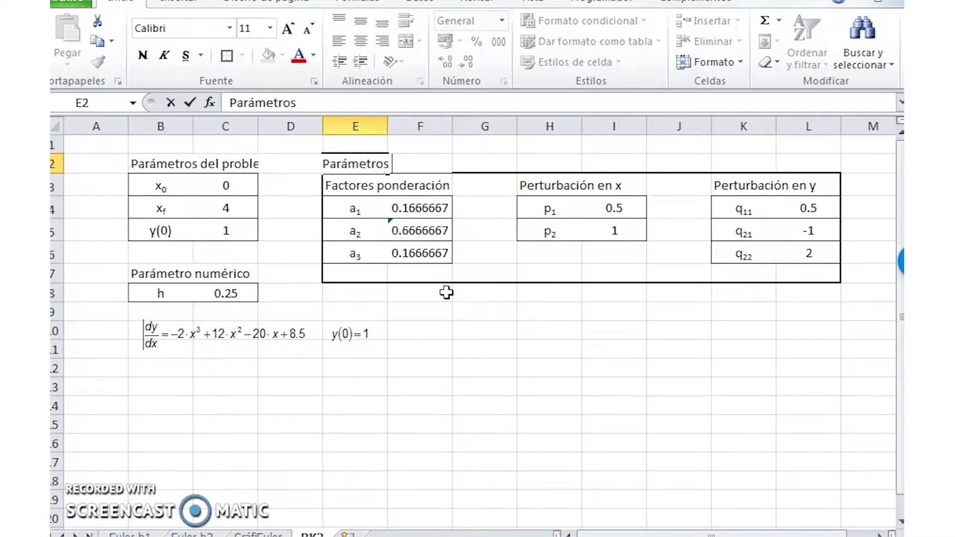
text( RK3)
key(Return)
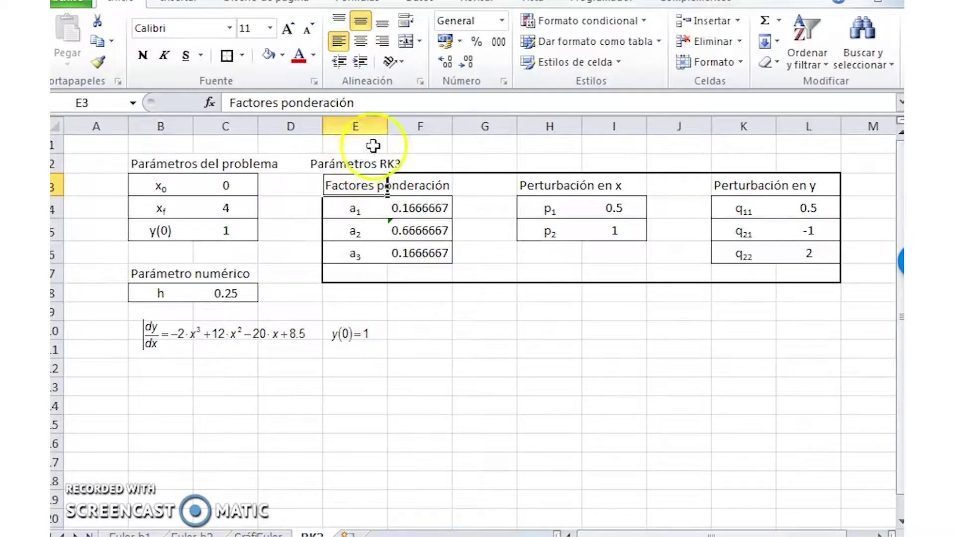
click(342, 161)
click(339, 61)
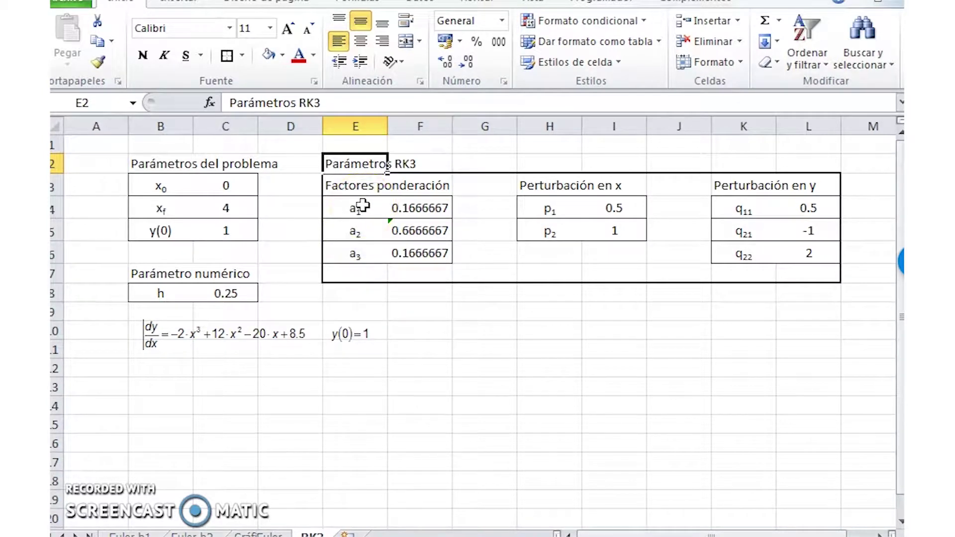
- Sum the weighting factors a1 to a3 in F7 as a check, and undo the total
drag(362, 205, 426, 260)
drag(324, 207, 419, 251)
drag(414, 217, 417, 251)
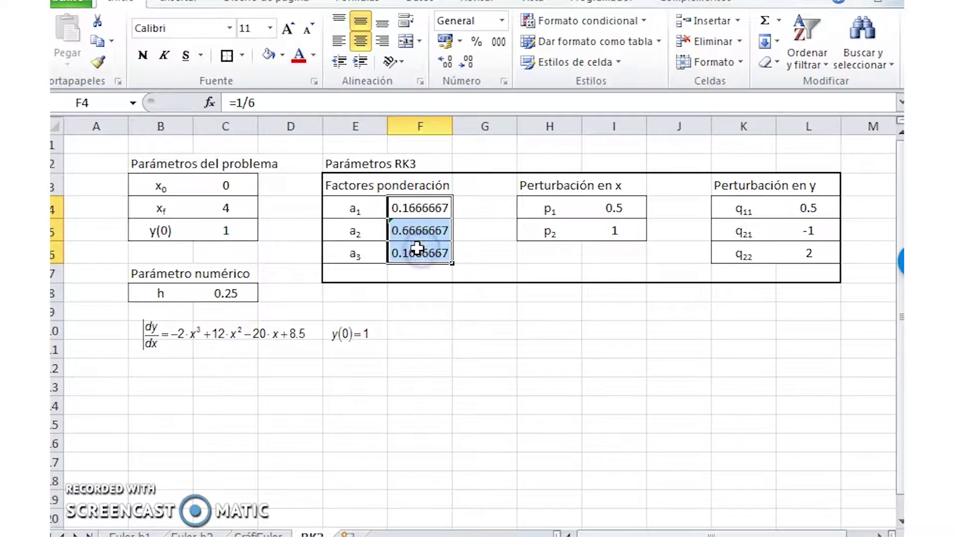
click(433, 272)
click(765, 20)
key(Return)
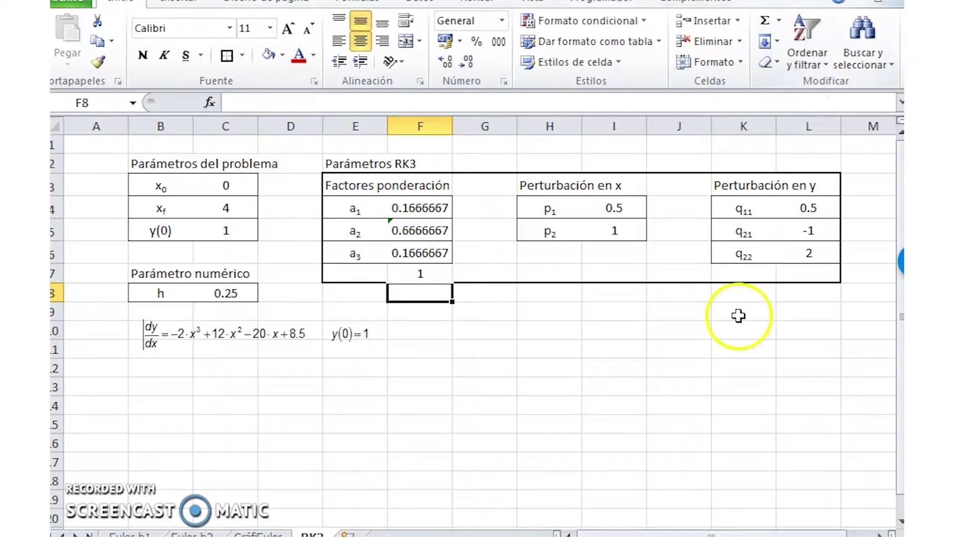
key(ctrl+z)
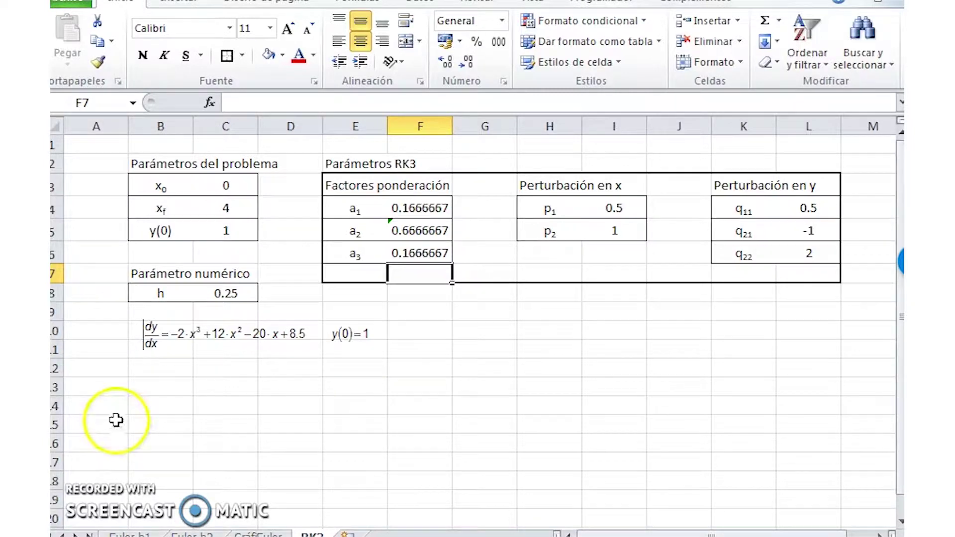
- Enter the column headers "i" in B12 and "xi" in C12, with the i of xi as a subscript
click(177, 370)
text(i)
key(Tab)
text(xi)
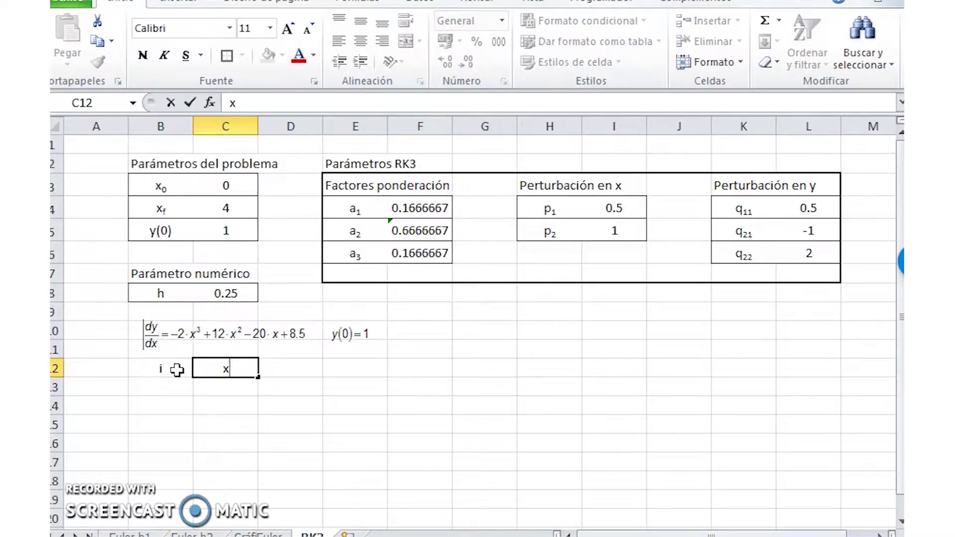
key(ctrl+1)
key(alt+b)
key(Return)
key(Return)
- Copy the xi header into D12 and change its letter to y, keeping the subscript i
key(Up)
key(ctrl+c)
key(Right)
key(ctrl+v)
key(F2)
key(Home)
key(shift+Right)
text(y)
key(Return)
- Enter 0 as the first i value in B13 and link the first x value in C13 to C3
key(Left)
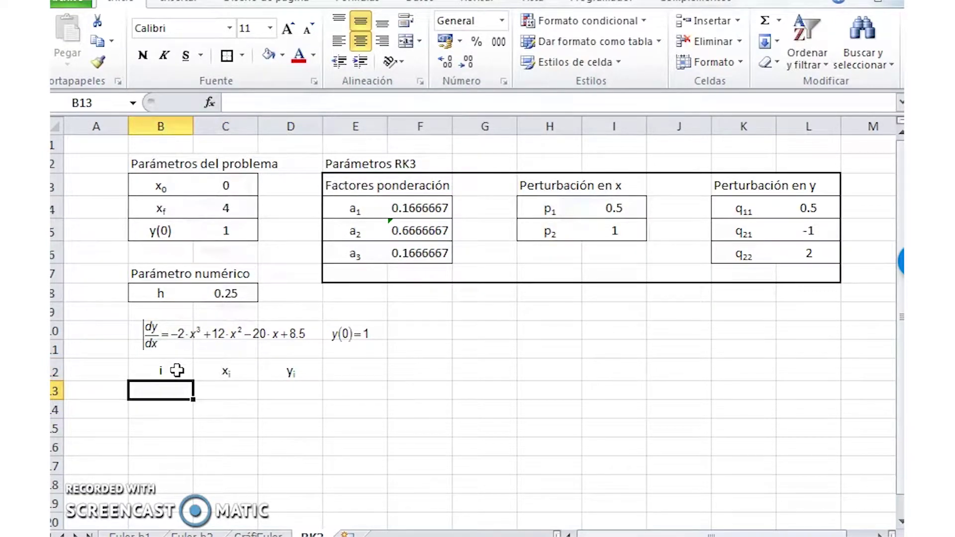
text(0)
key(Return)
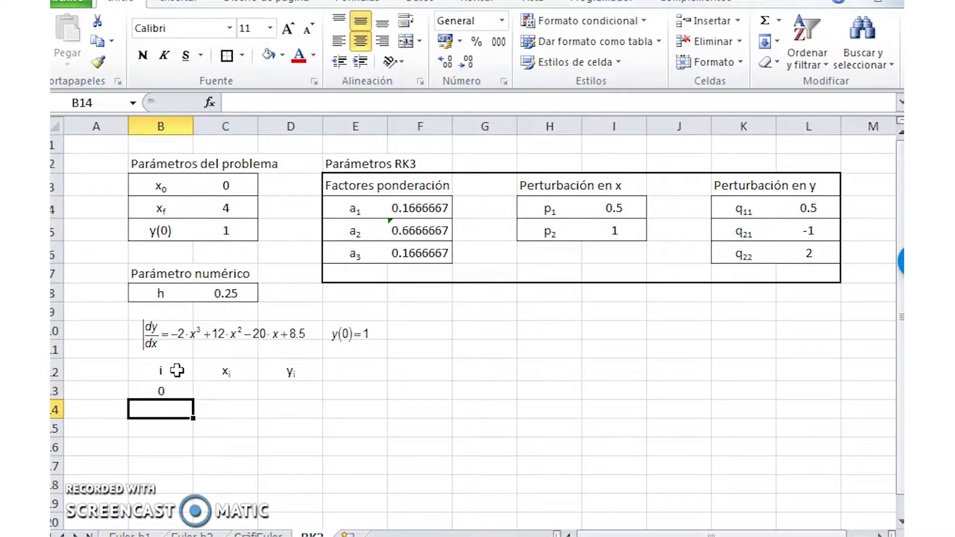
key(Up)
key(Right)
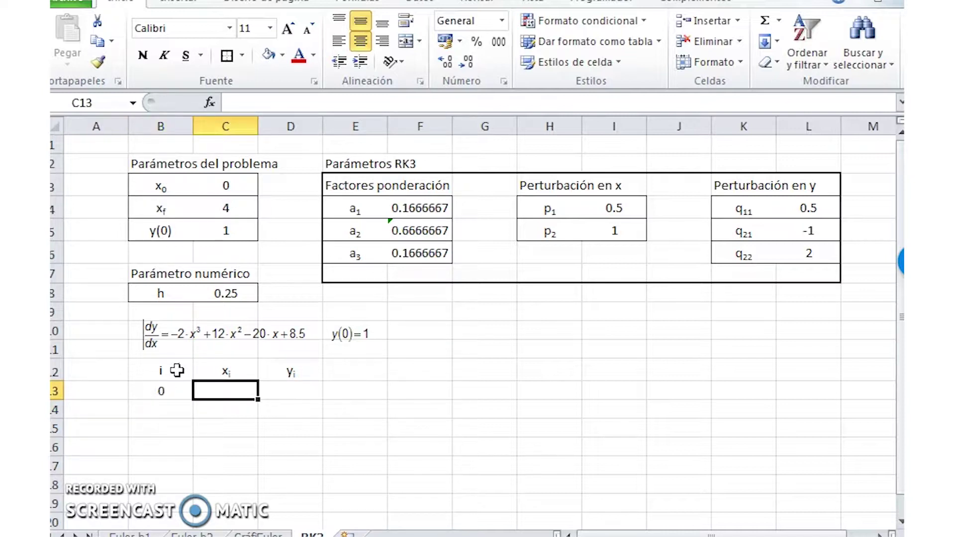
text(=)
click(234, 187)
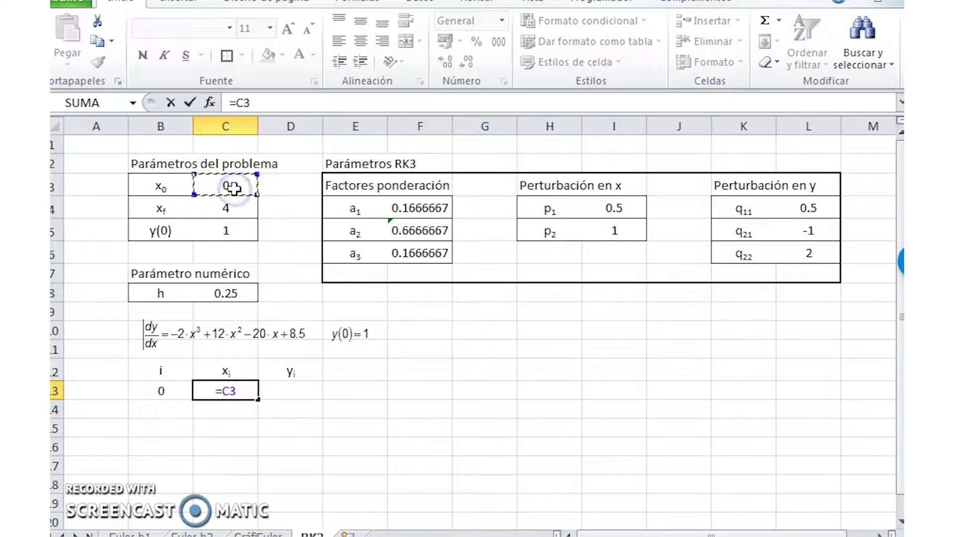
key(Return)
- Link the first y value in D13 to the initial condition y(0) in C5
key(Up)
key(Right)
text(=)
click(239, 231)
key(Return)
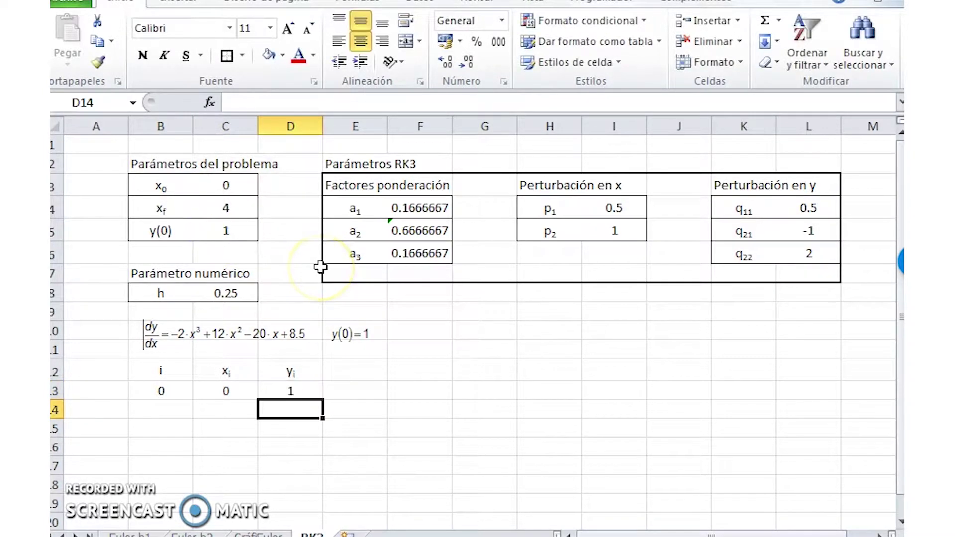
- Shift the differential equation slightly towards column A and stretch it wider above the iteration table
key(Up)
key(Right)
key(Up)
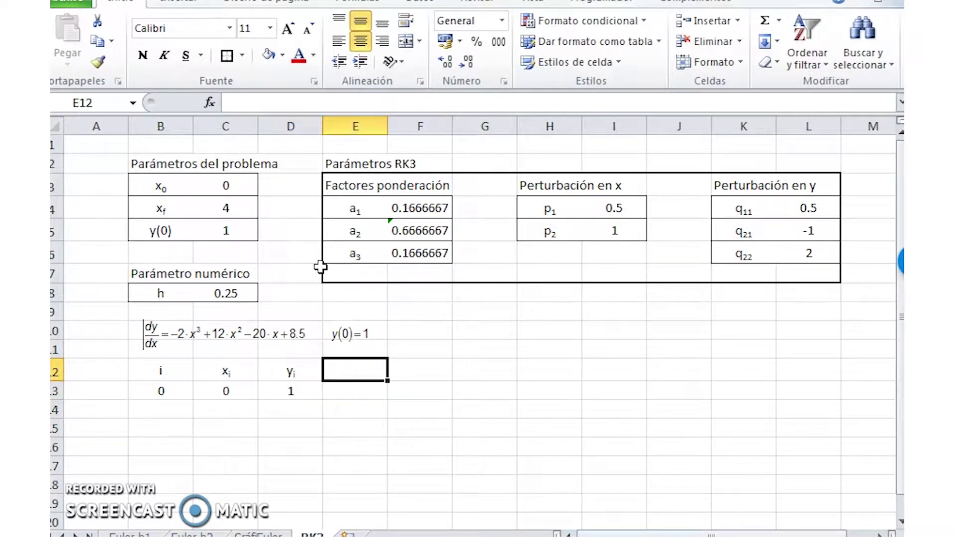
drag(256, 348, 226, 341)
drag(342, 327, 372, 328)
click(73, 337)
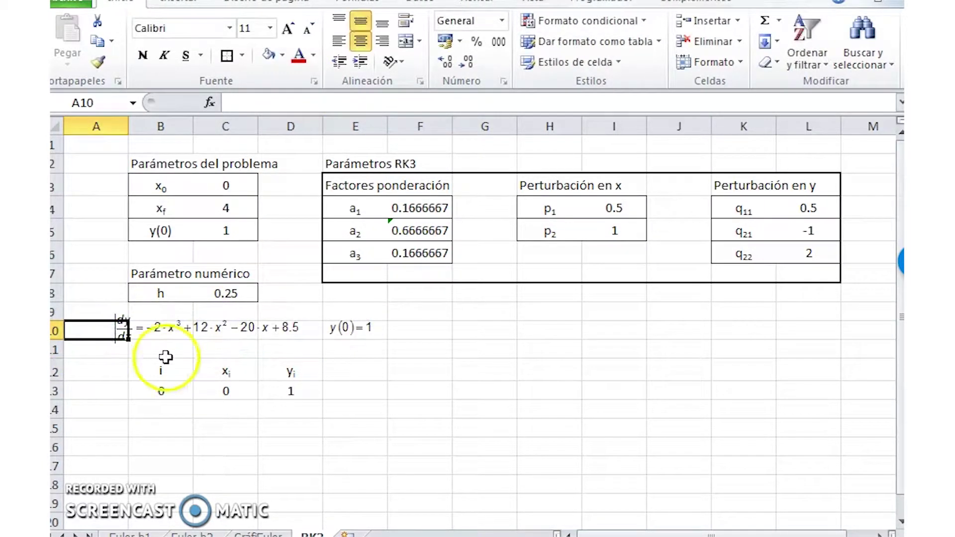
click(430, 313)
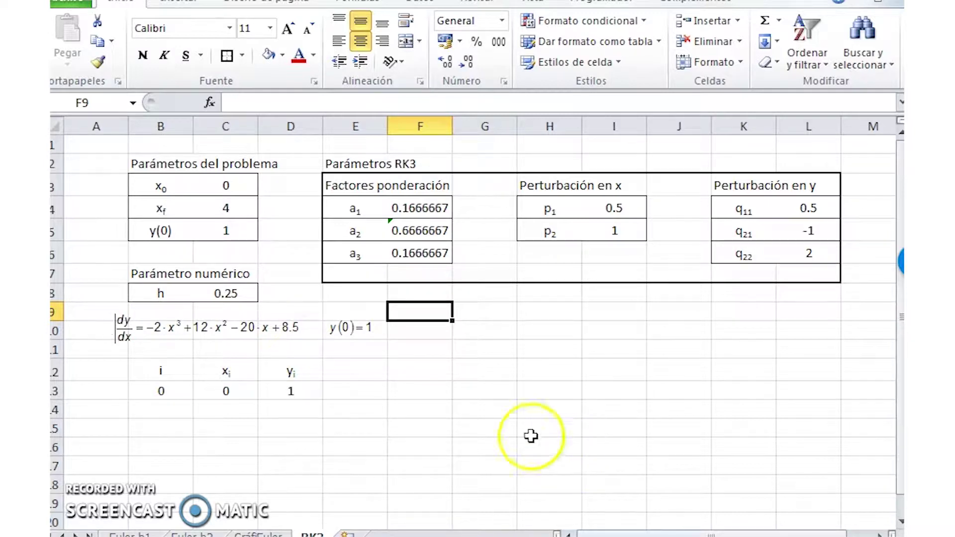
- Enter the column header "K1 = dydx" in E12
click(351, 368)
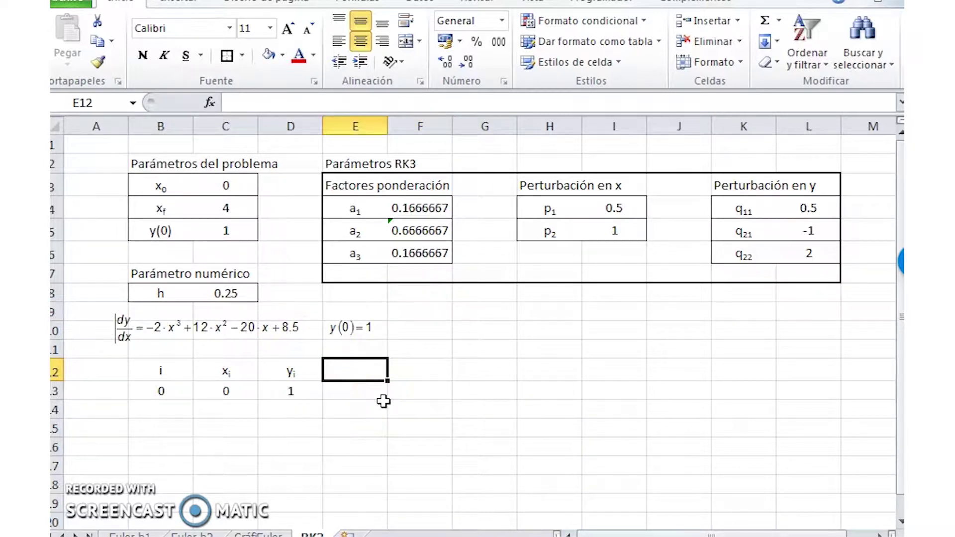
text(K 1)
key(BackSpace)
key(BackSpace)
text(1 = dydx)
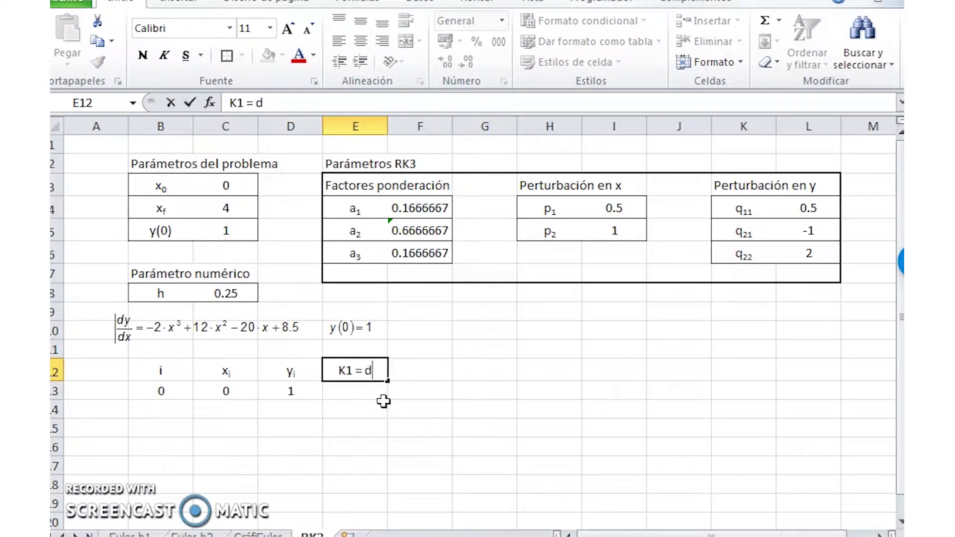
key(Return)
key(Up)
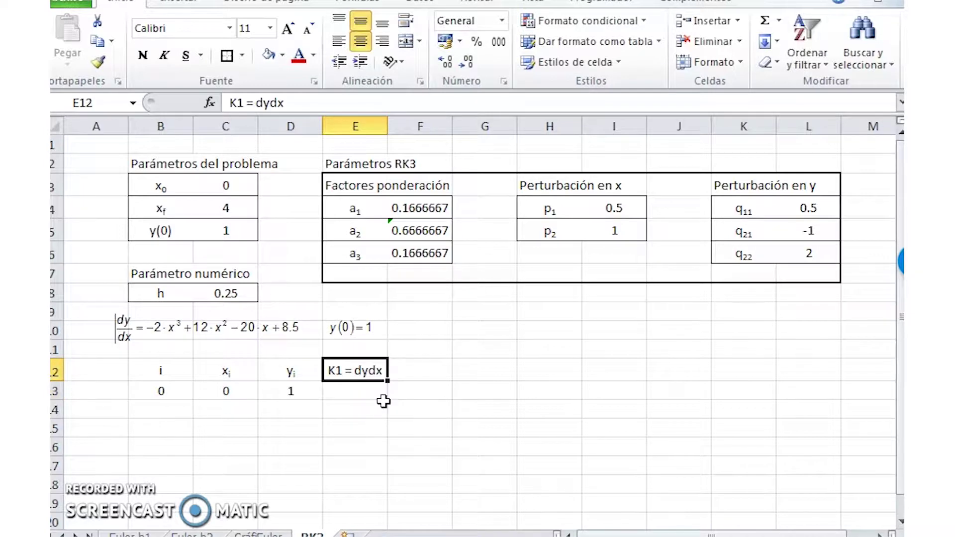
- Correct the E12 header to "K1 = dy/dx" and format the 1 as a subscript
key(F2)
key(Left)
key(Left)
text(/)
key(Left)
key(Left)
key(Left)
key(Left)
key(Left)
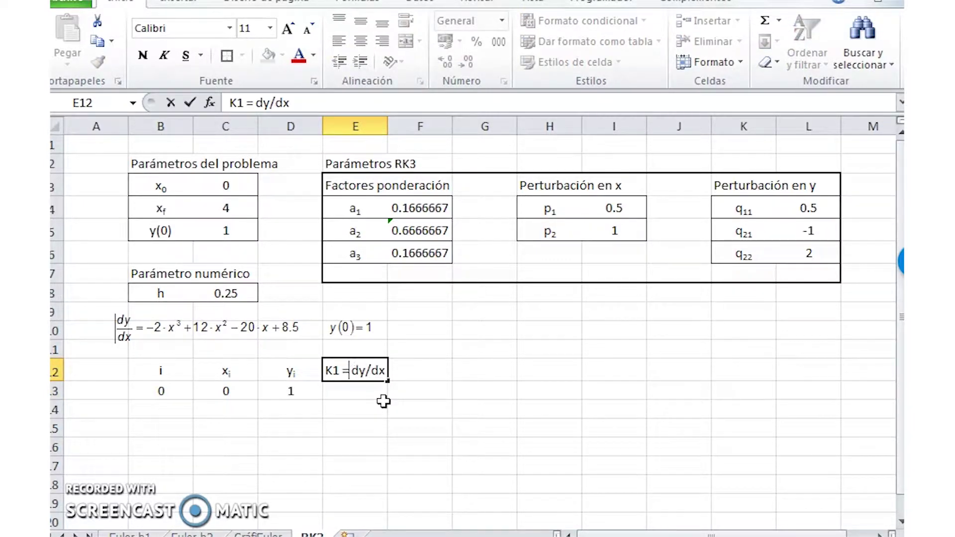
key(shift+Left)
key(ctrl+1)
key(Return)
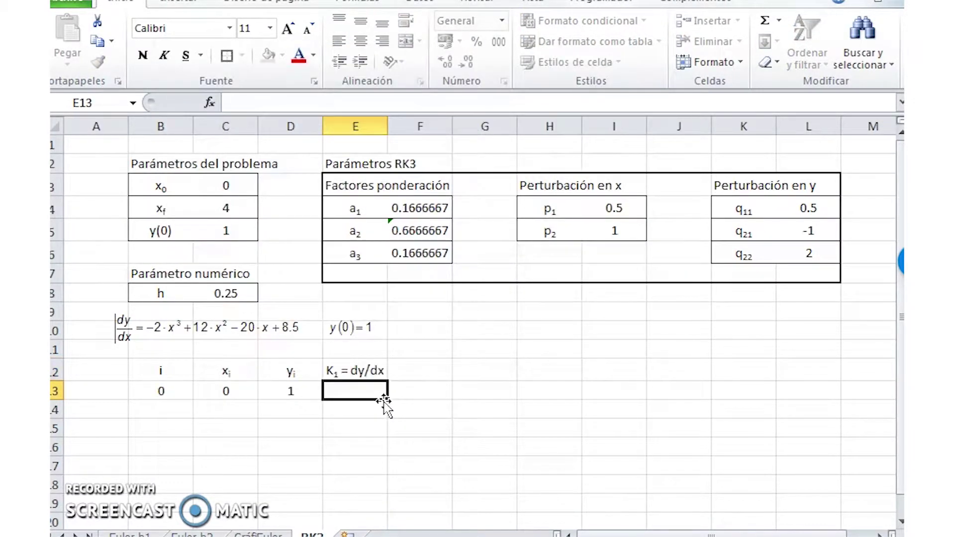
- Enter the K1 slope formula =-2*C13^3+12*C13^2-20*C13+8.5 in E13
text(=-2*)
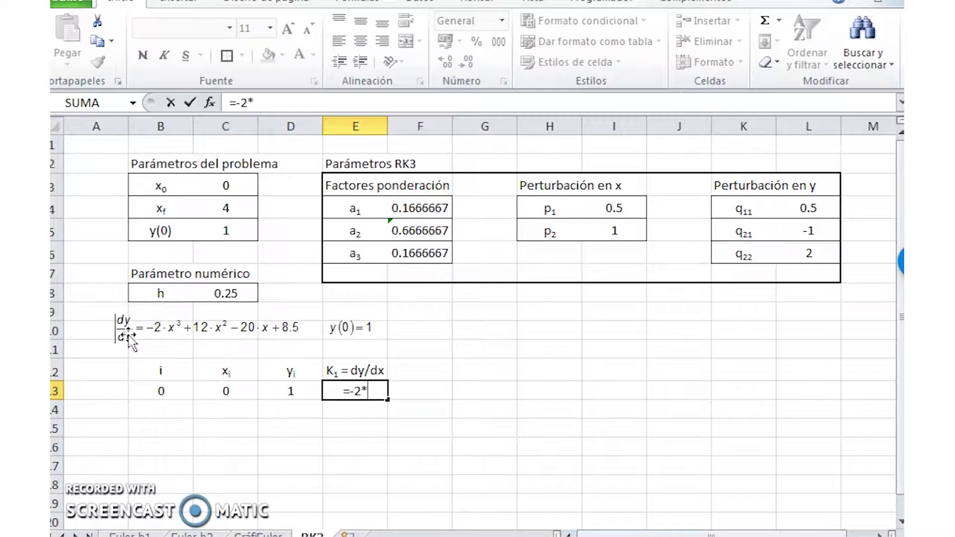
click(229, 391)
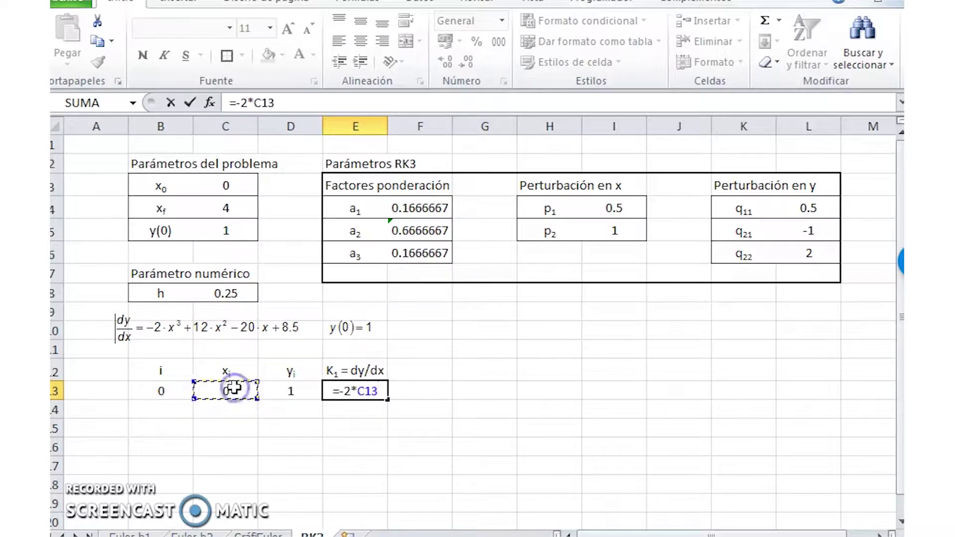
text(^3+)
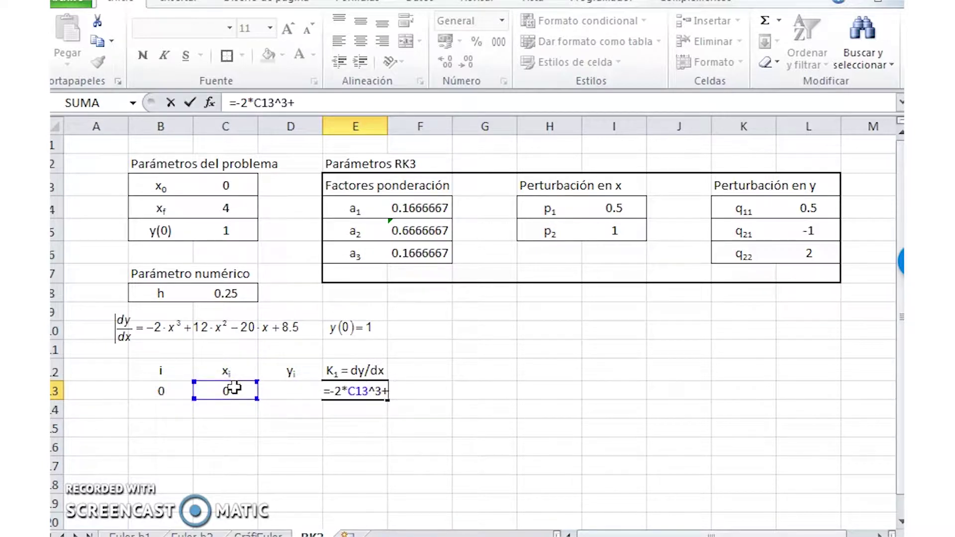
text(12*C)
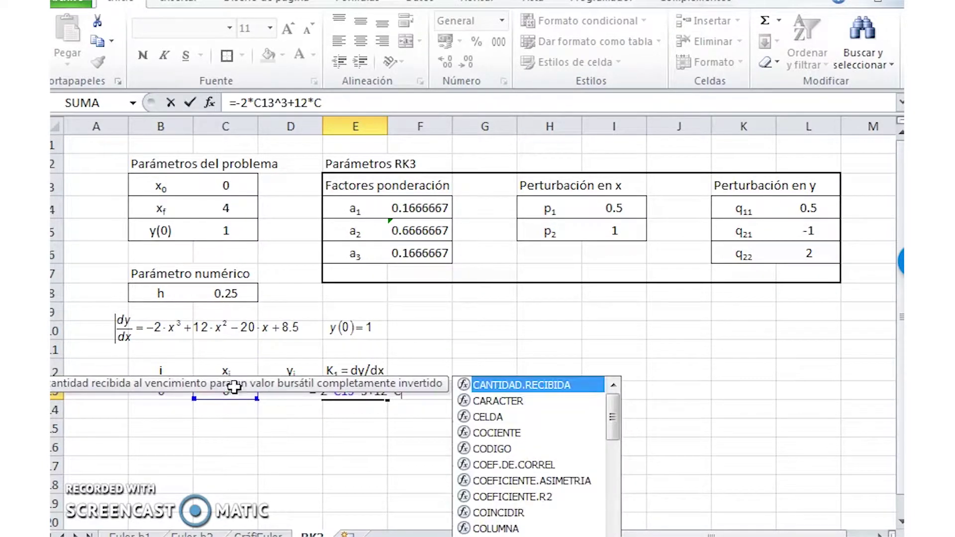
text(13^2-20*C)
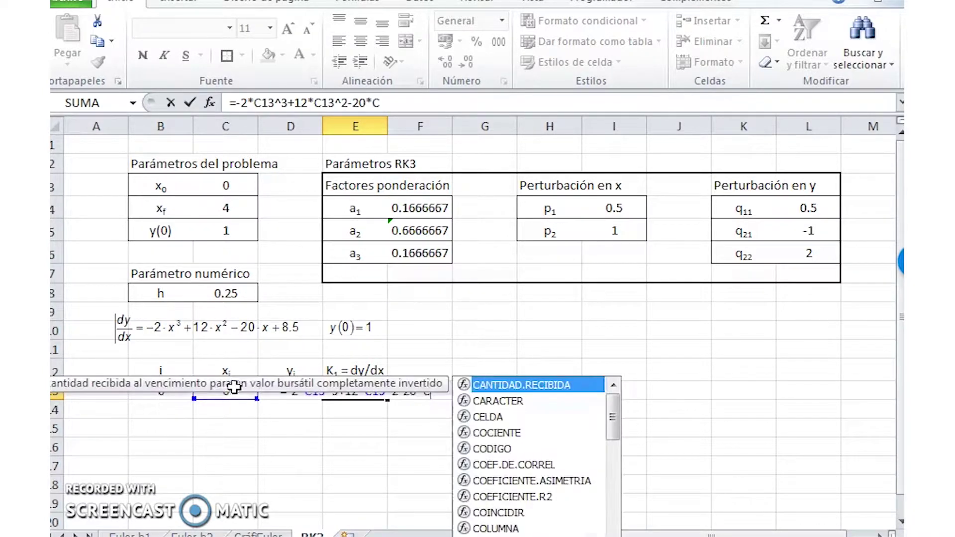
text(11)
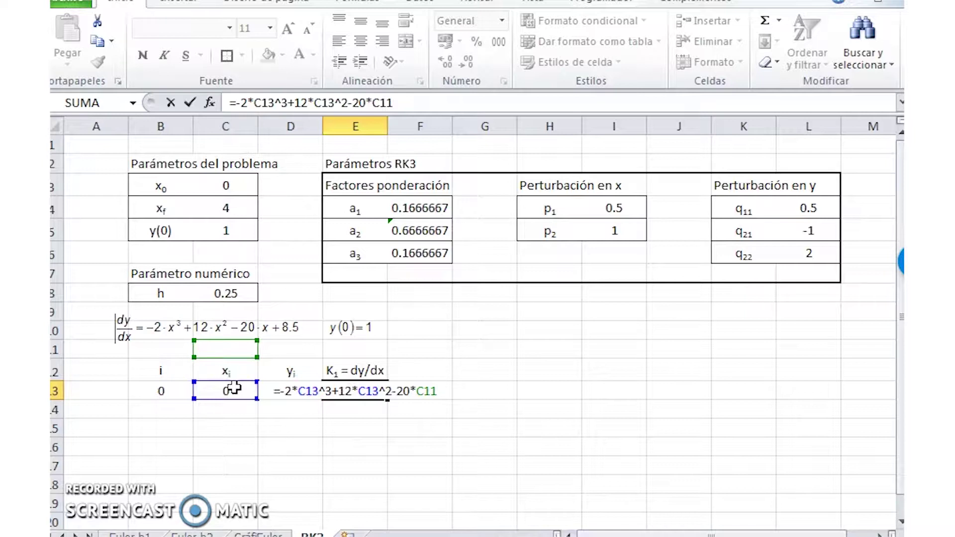
key(BackSpace)
text(3)
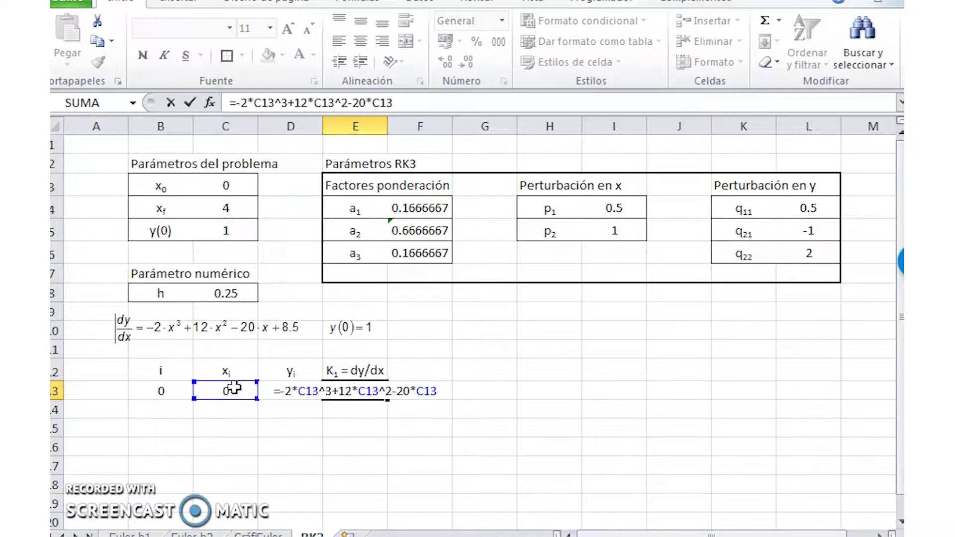
text(+8.5)
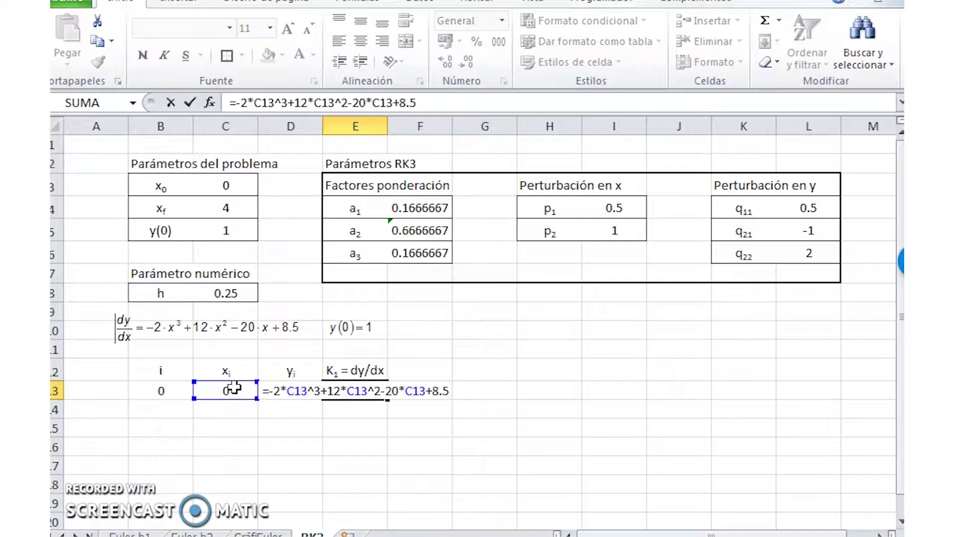
key(Return)
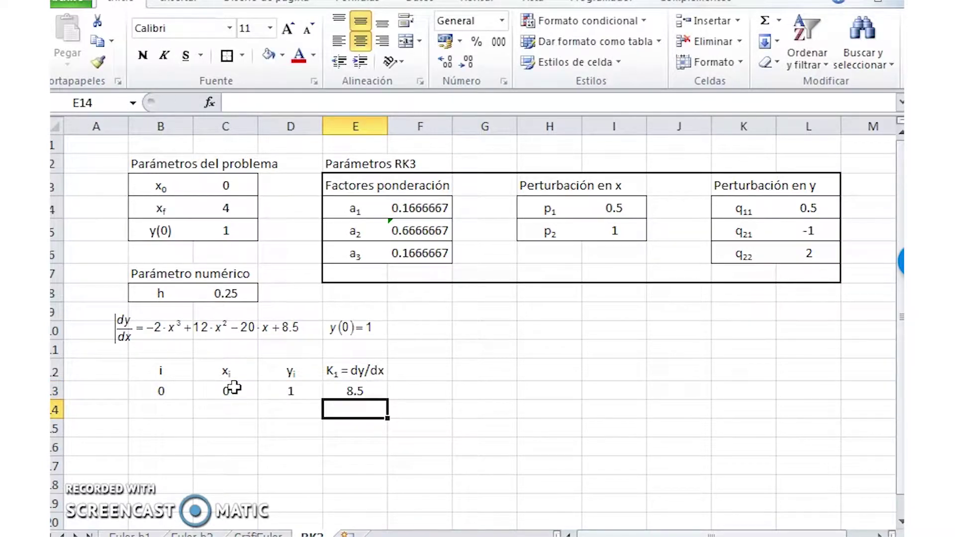
- Enter the column header "xi+p1h" in F12, beside the K1 header
key(Up)
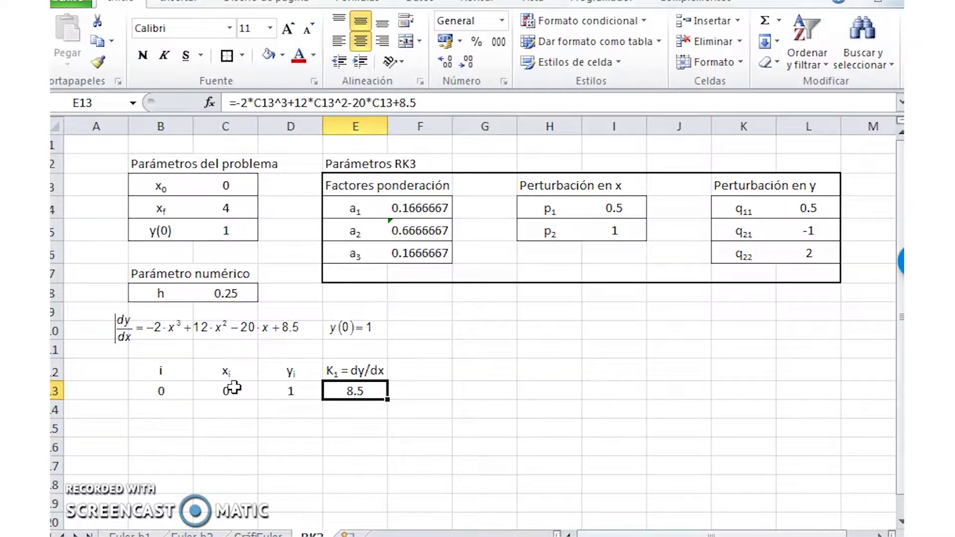
key(Up)
key(Right)
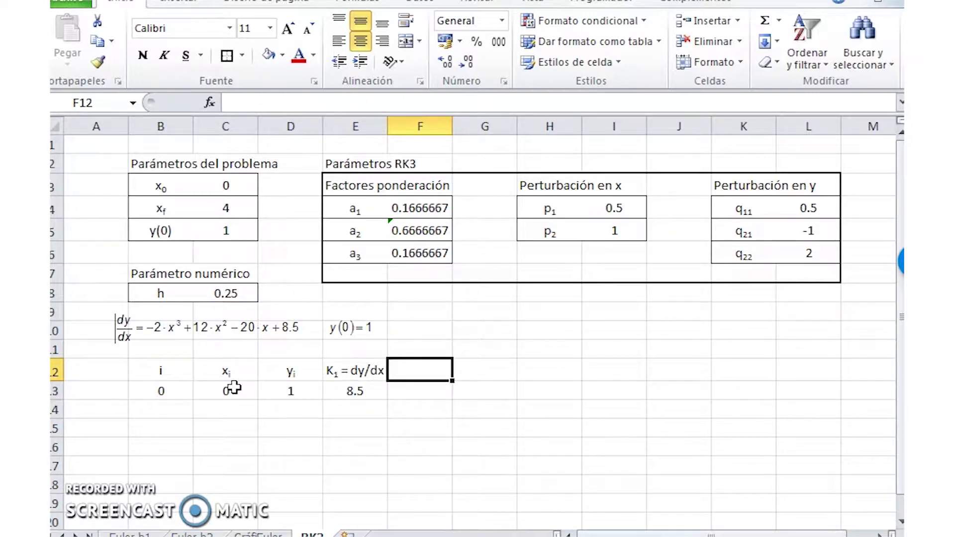
text(x)
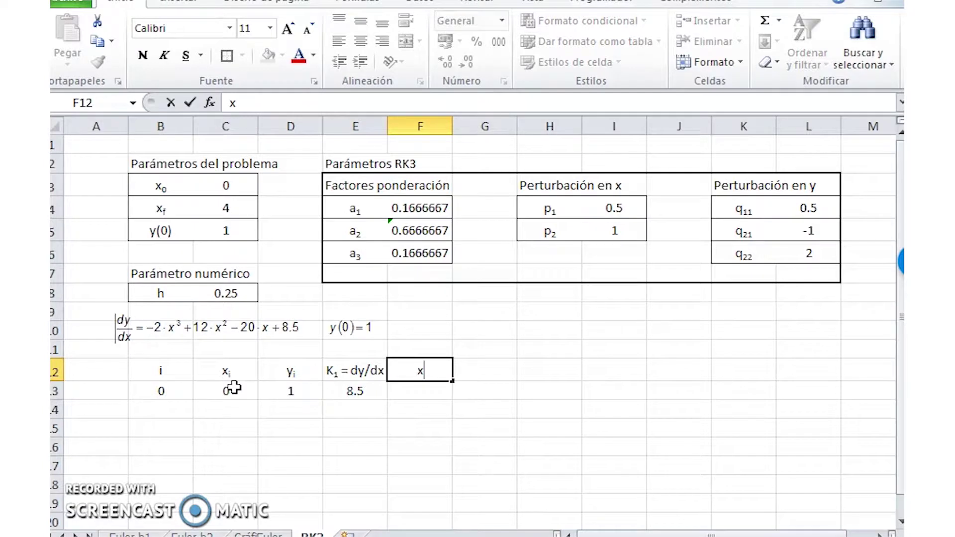
text(i+p1h)
- Format the 1 and the i in the F12 header as subscripts
key(Left)
key(shift+Left)
key(ctrl+1)
key(alt+b)
key(Return)
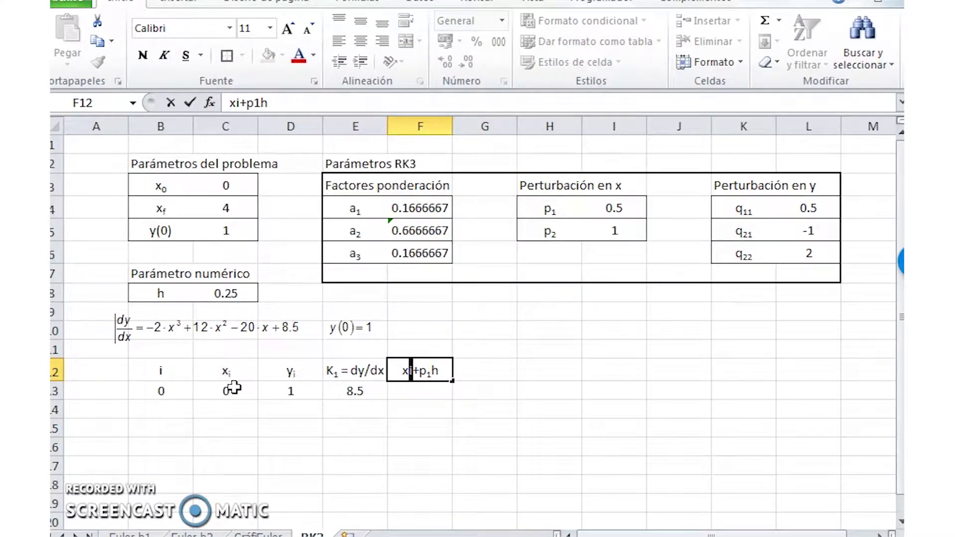
key(ctrl+1)
key(alt+b)
key(Return)
key(Return)
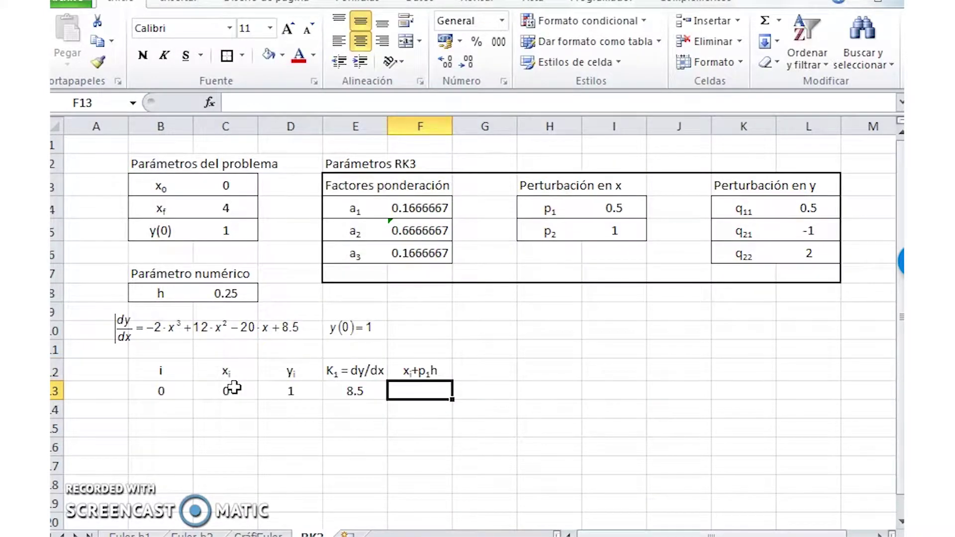
- Enter the formula =C13+$I$4*$C$8 in F13, with absolute references to p1 and the step size h
text(=)
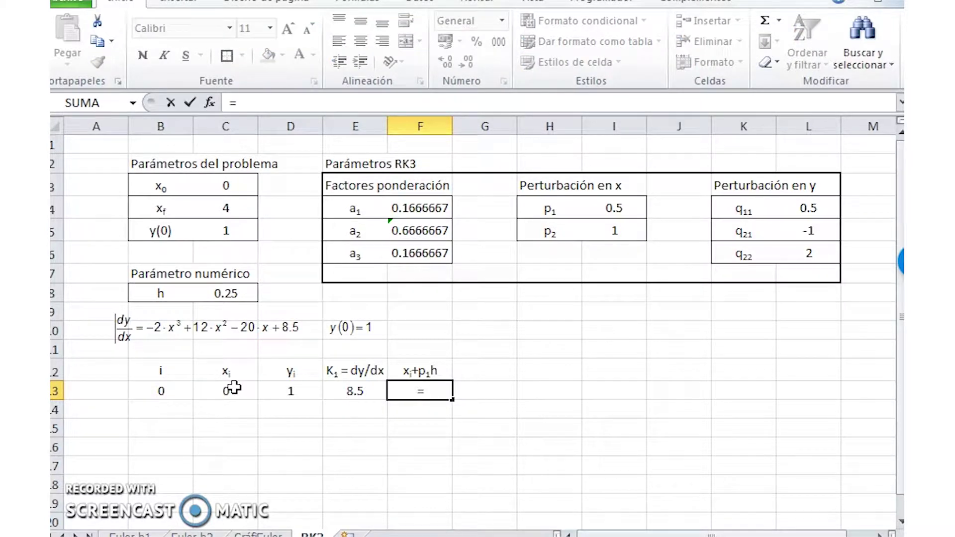
click(610, 233)
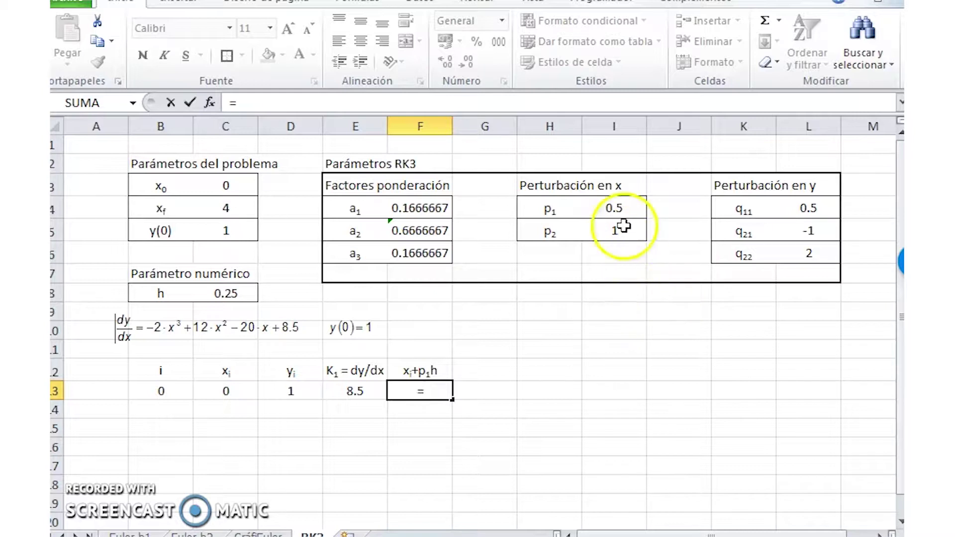
click(225, 391)
text(+)
click(622, 208)
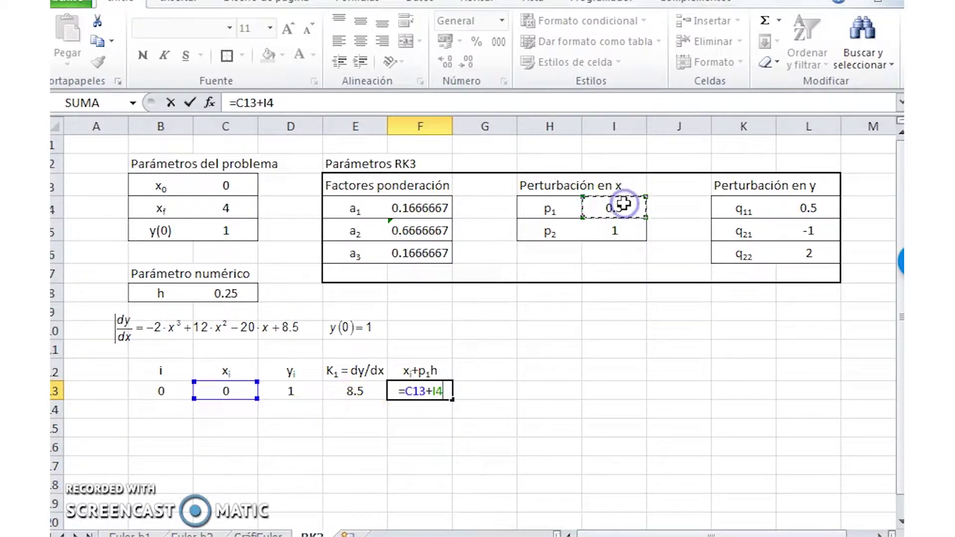
key(F5)
key(Escape)
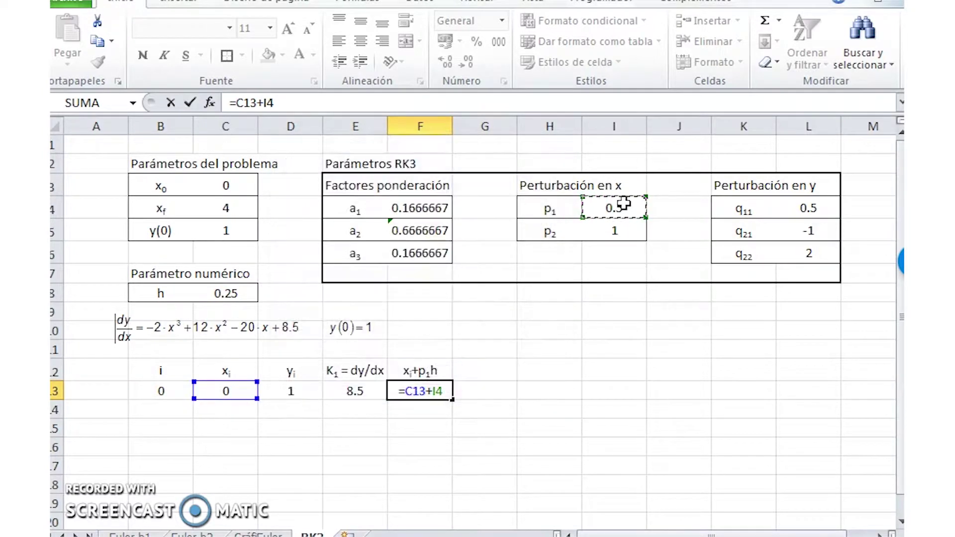
key(F4)
text(*)
click(235, 290)
key(F4)
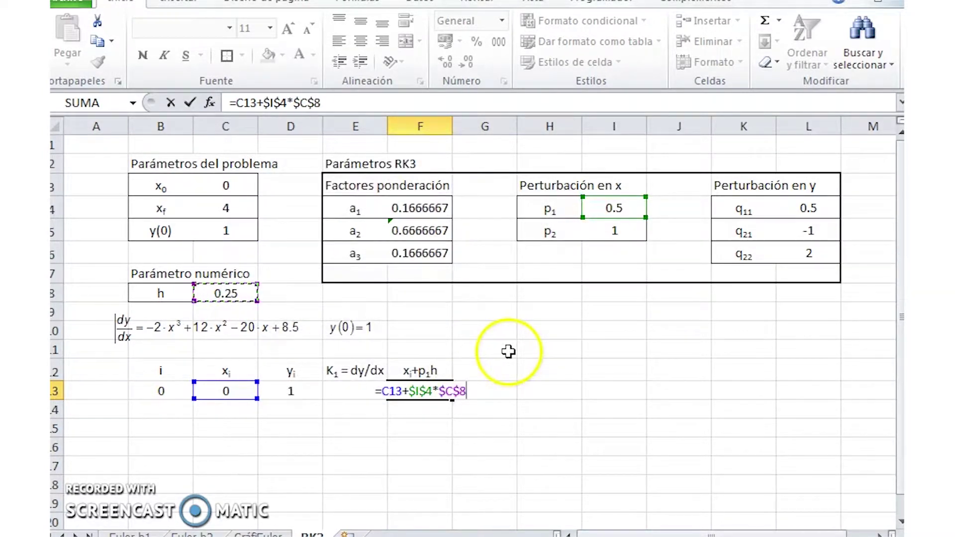
key(Return)
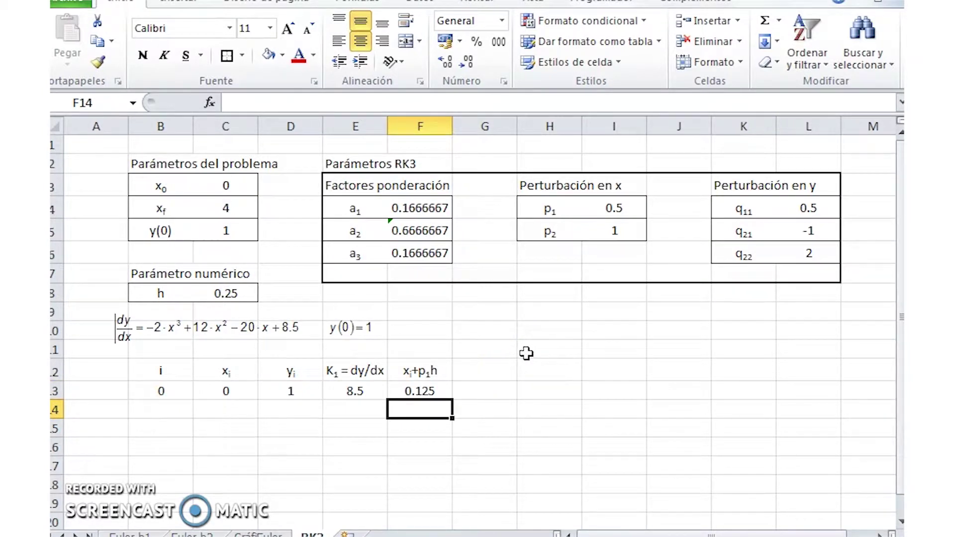
- Enter the column header "yi+q11K1h" in G12
click(495, 371)
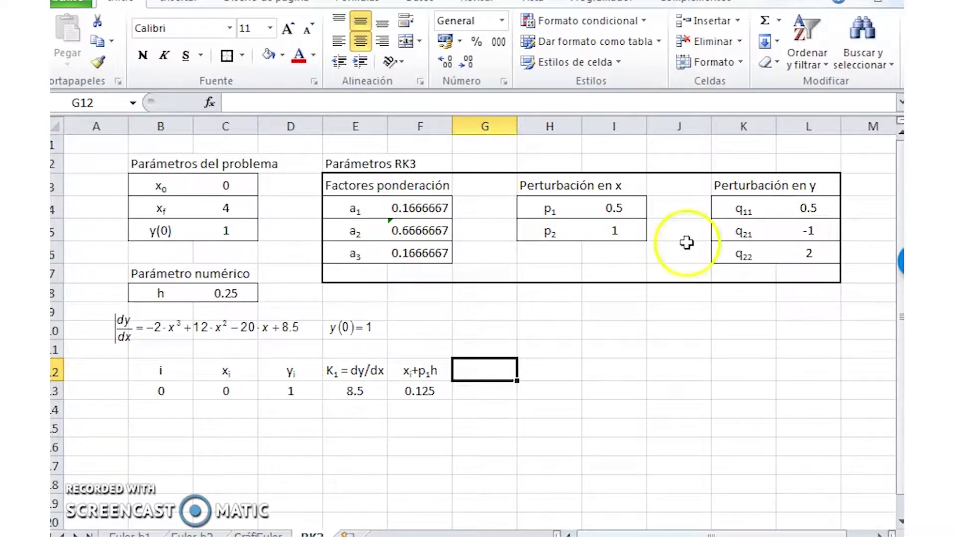
click(364, 391)
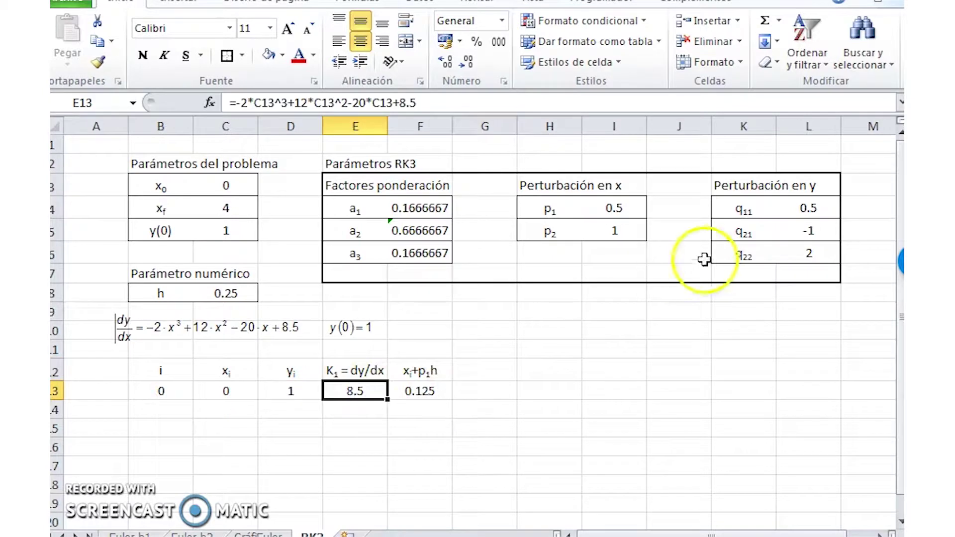
click(828, 211)
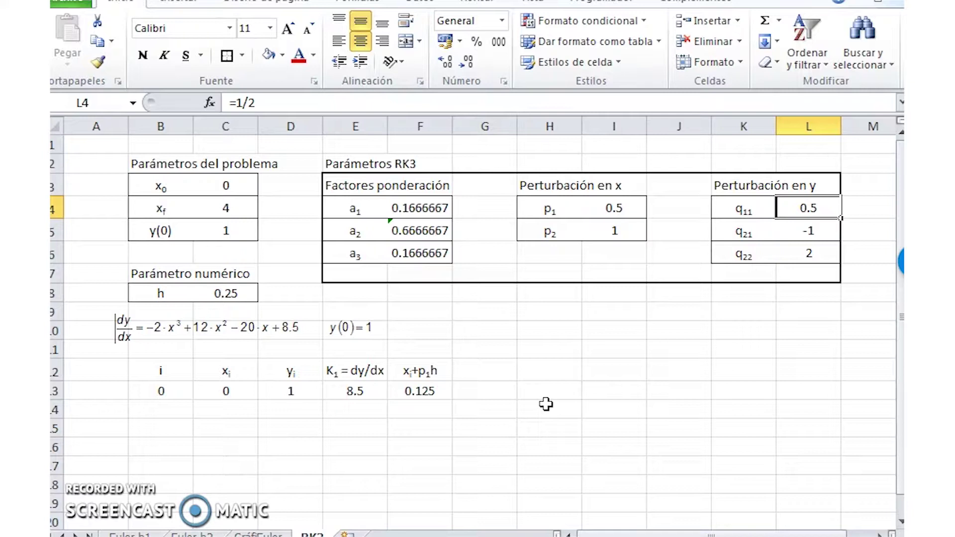
click(497, 377)
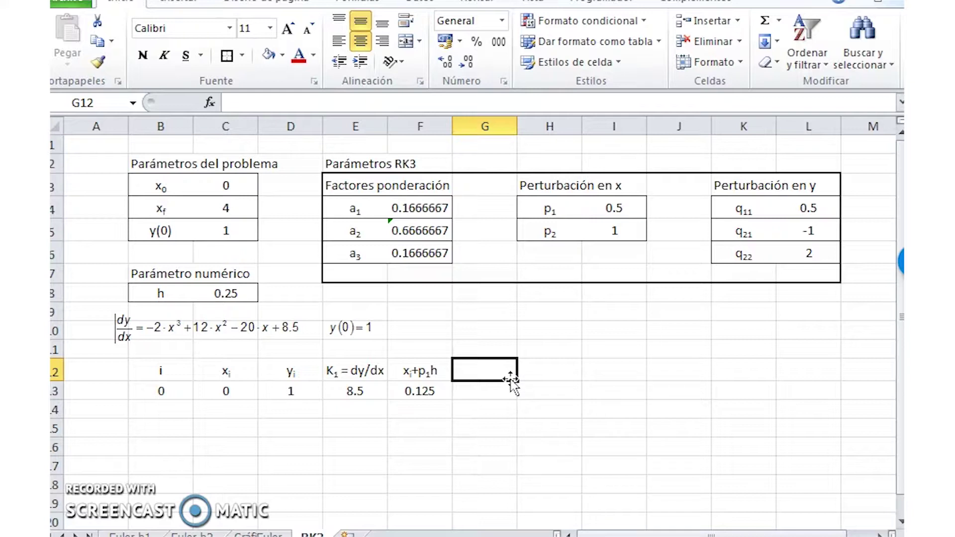
text(yi+)
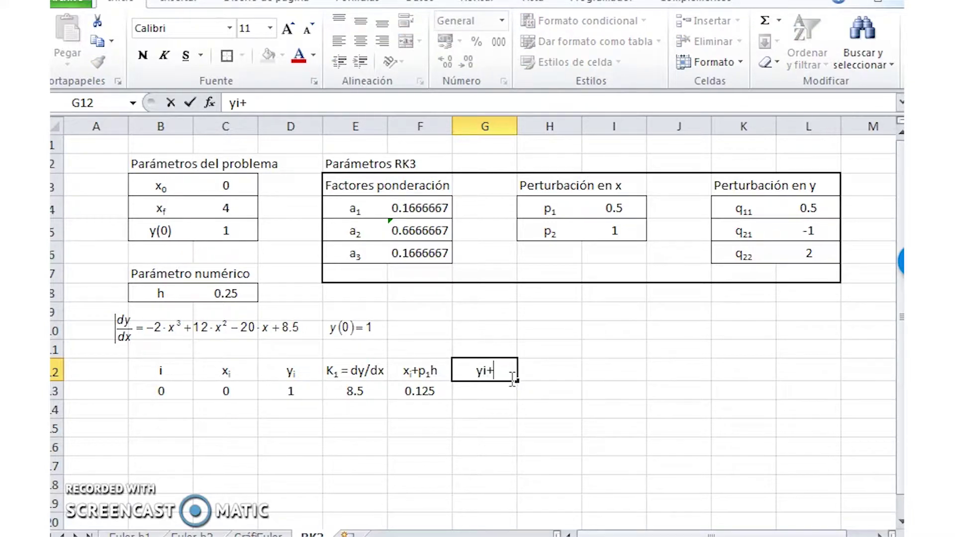
text(q11K1h)
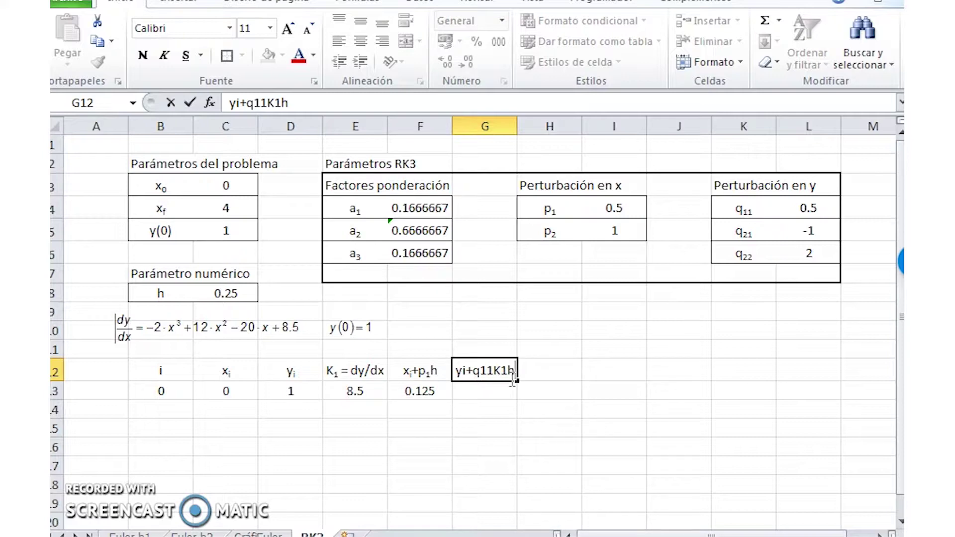
- Format the 11 after q, the 1 after K and the i after y in the G12 header as subscripts
drag(480, 372, 494, 370)
key(ctrl+1)
key(alt+b)
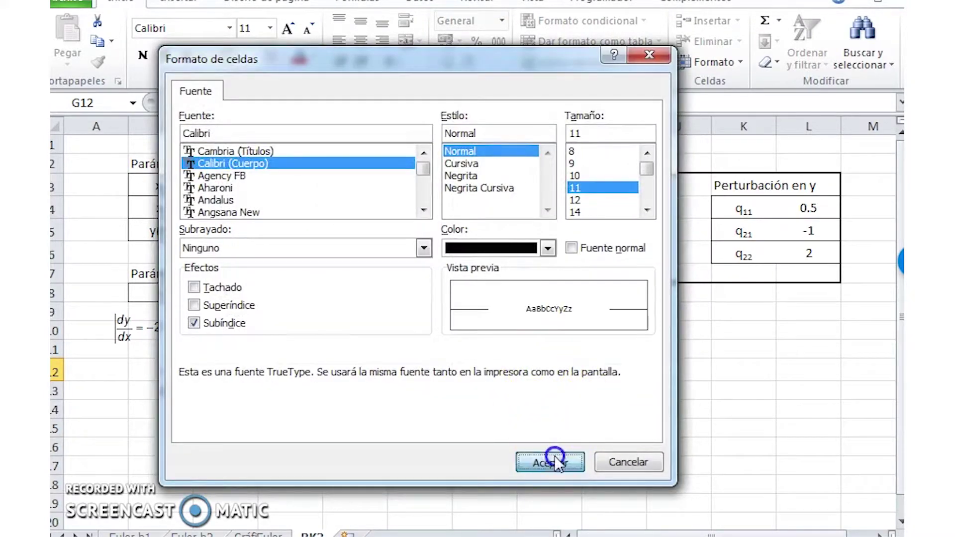
click(558, 458)
drag(499, 372, 506, 372)
key(ctrl+1)
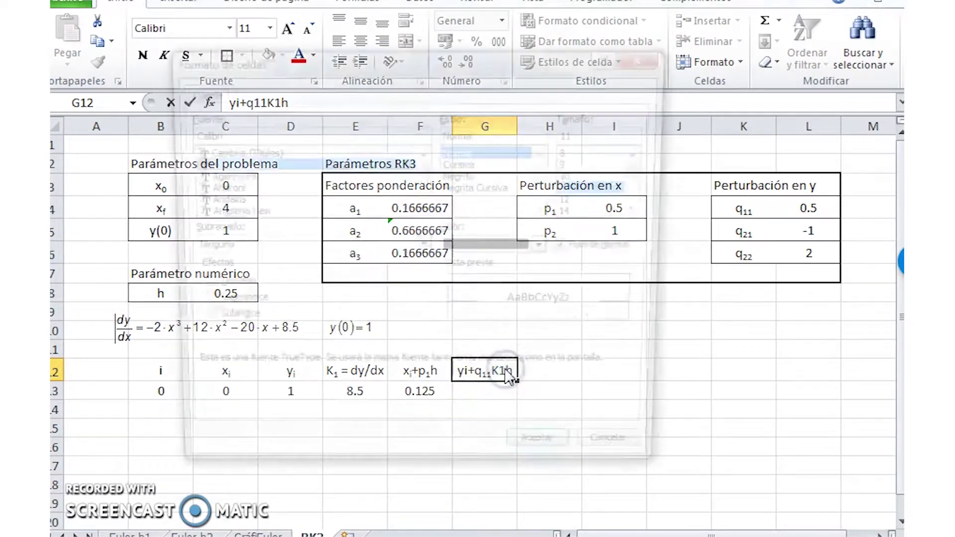
key(alt+b)
click(537, 460)
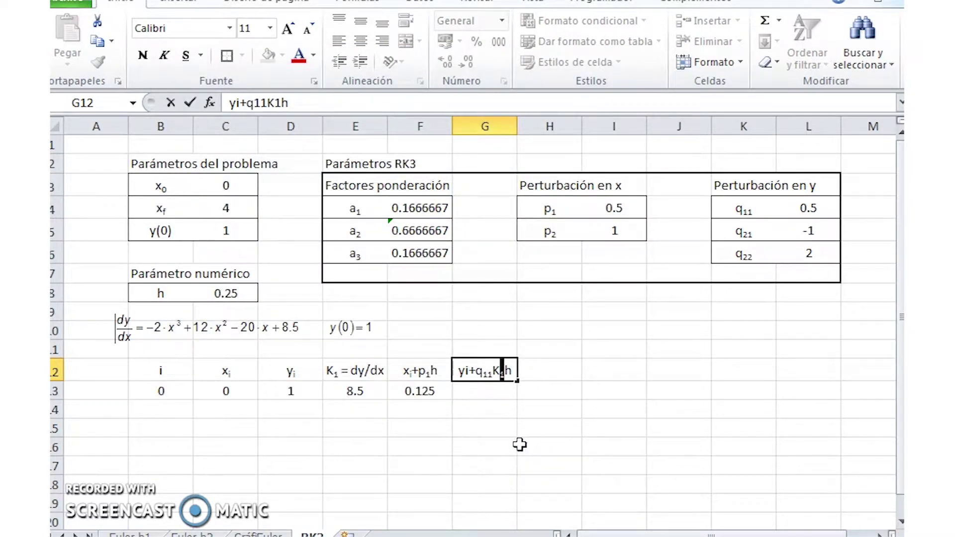
click(462, 371)
drag(463, 370, 467, 371)
key(ctrl+1)
key(alt+b)
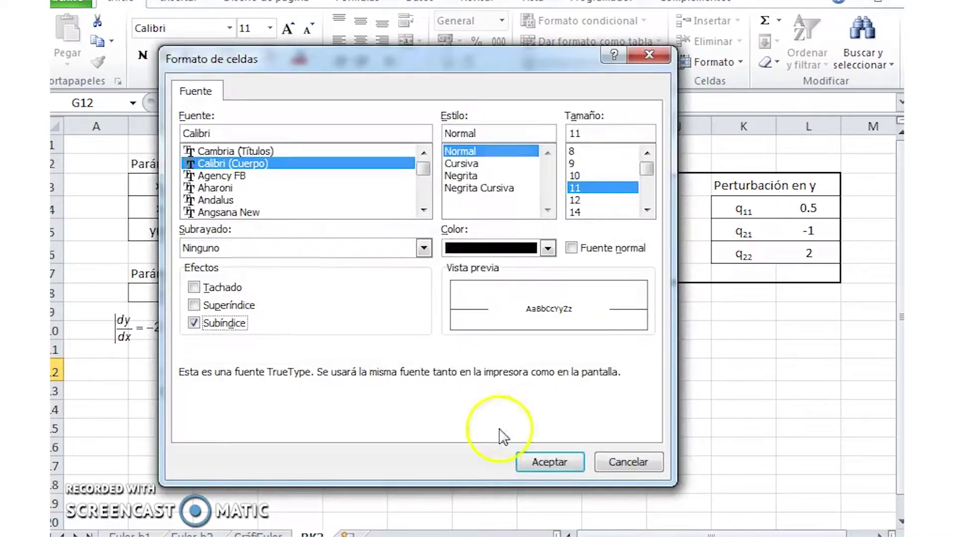
click(542, 460)
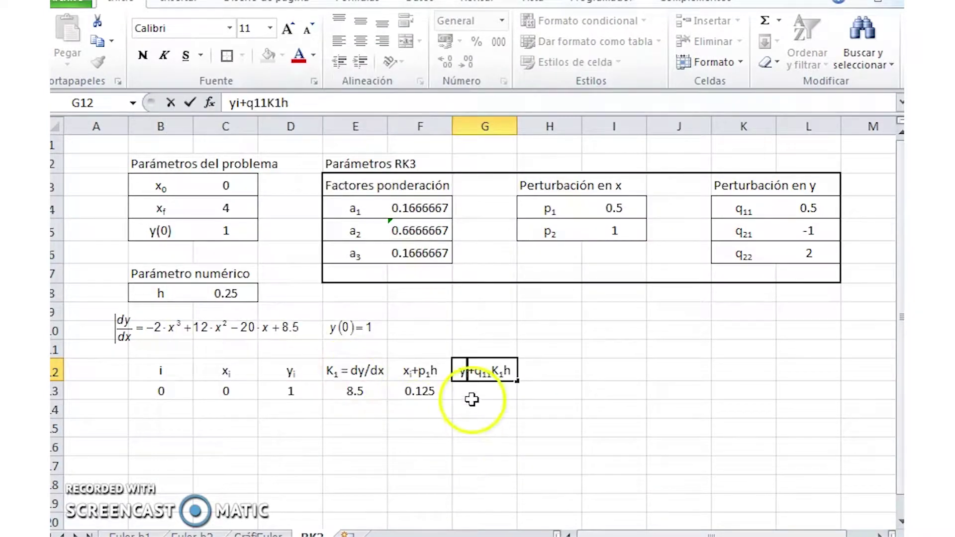
- Enter the formula =D13+$L$4*E13*$C$8 in G13, with absolute references to q11 and the step size h
click(486, 392)
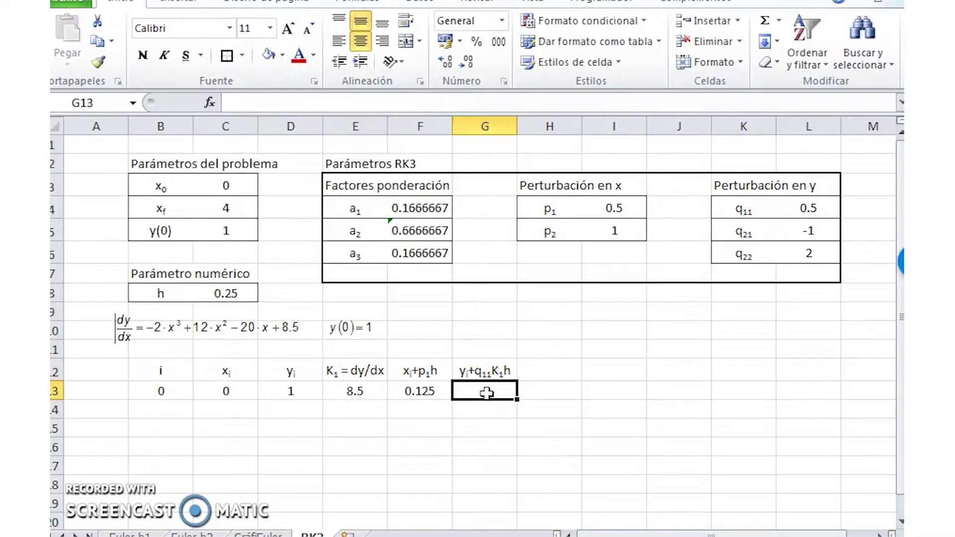
text(=)
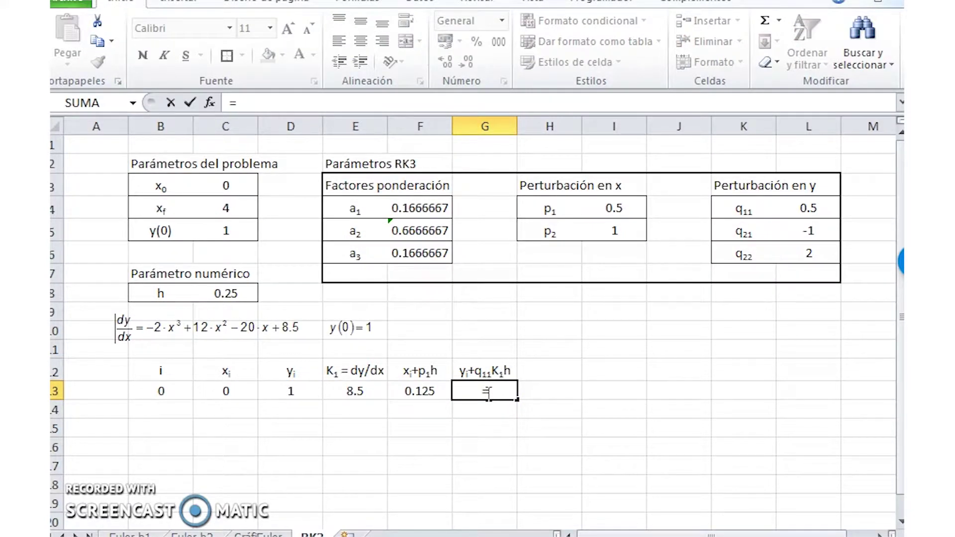
click(286, 390)
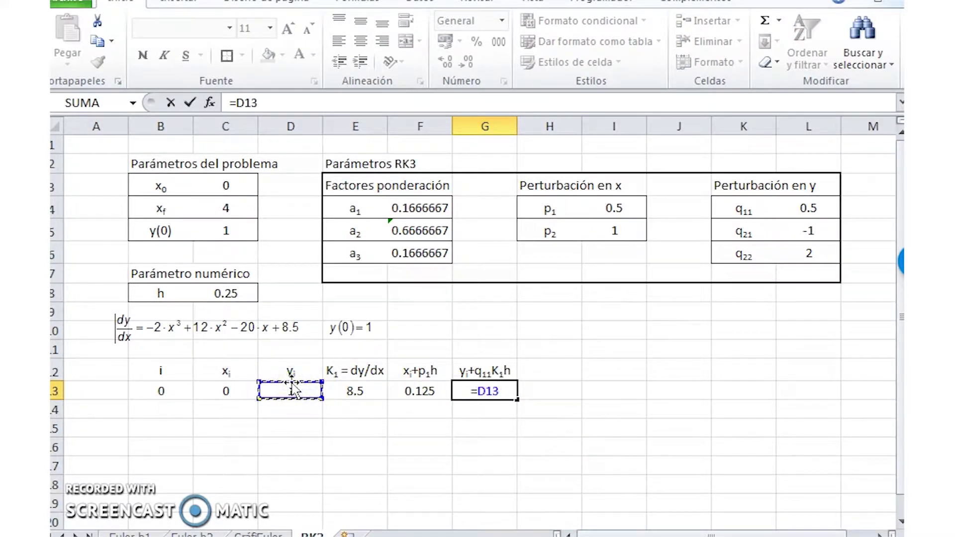
text(+)
click(815, 207)
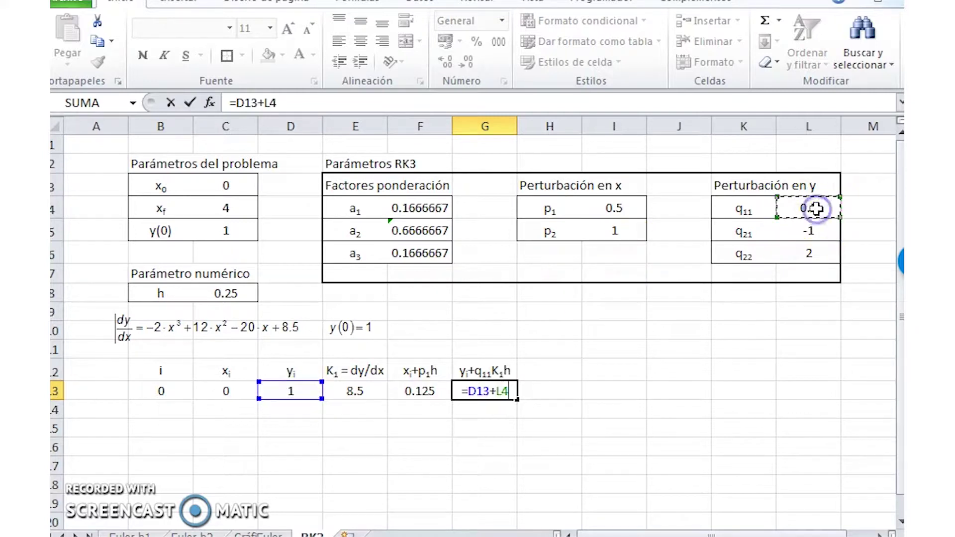
key(F4)
text(*)
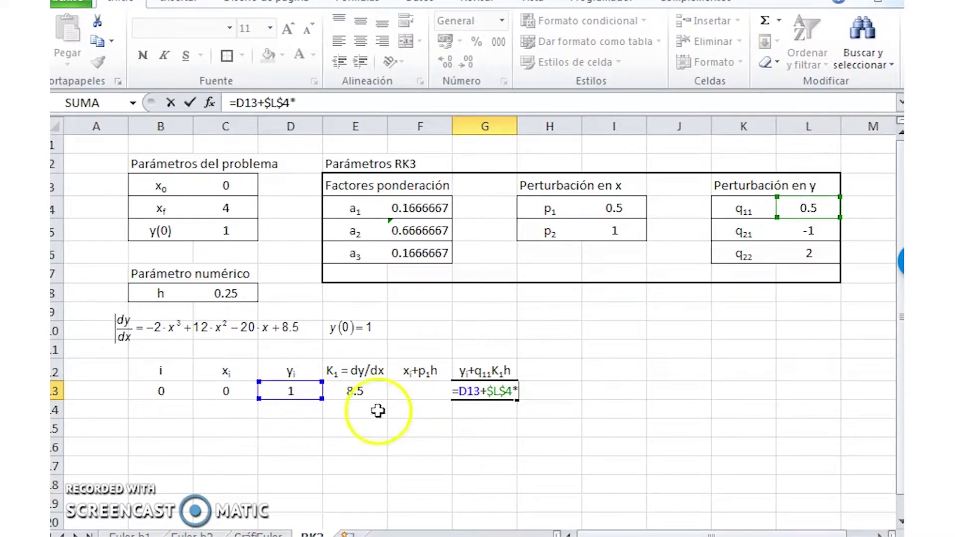
click(353, 393)
text(*)
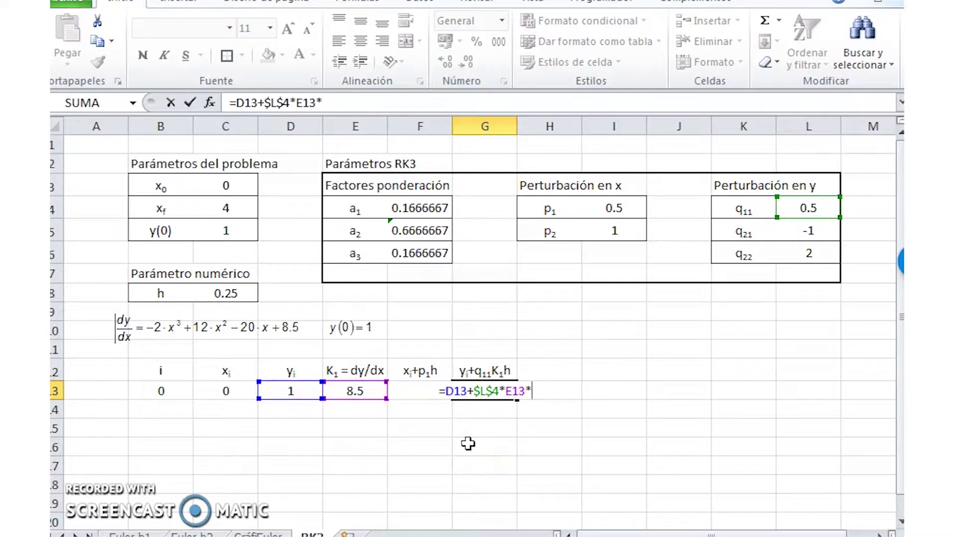
click(233, 294)
key(F4)
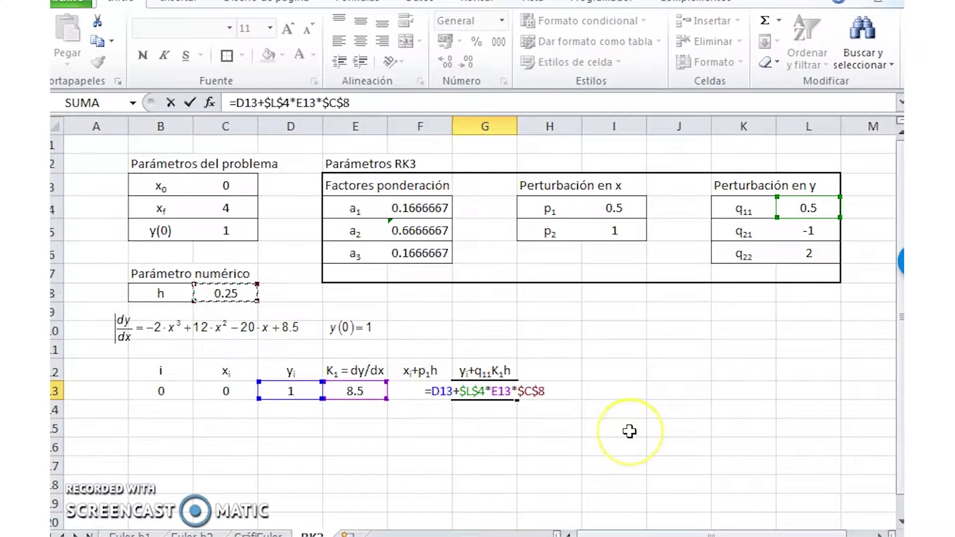
key(Return)
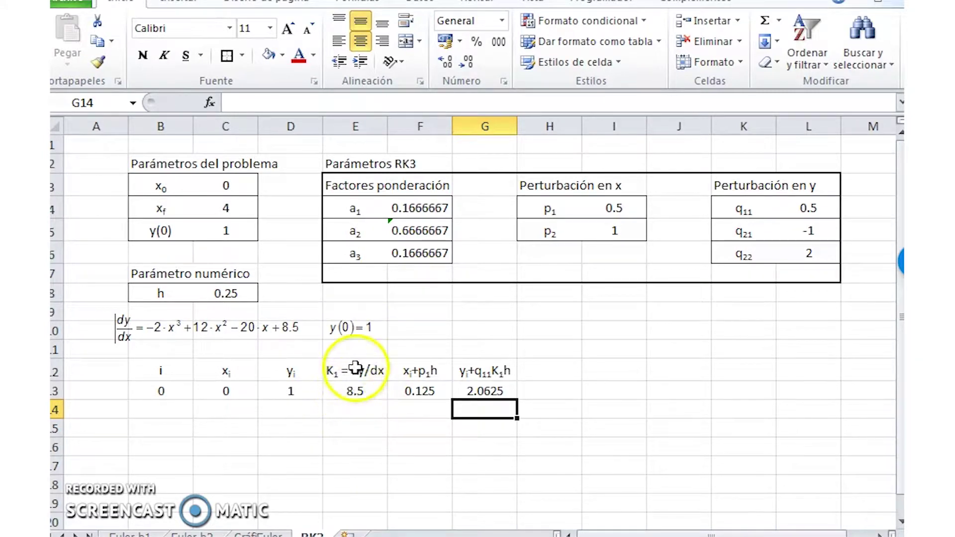
- Copy the K1 header and its formula from E12:E13 into H12:H13
drag(351, 379, 362, 395)
key(ctrl+c)
key(Right)
key(Right)
key(Right)
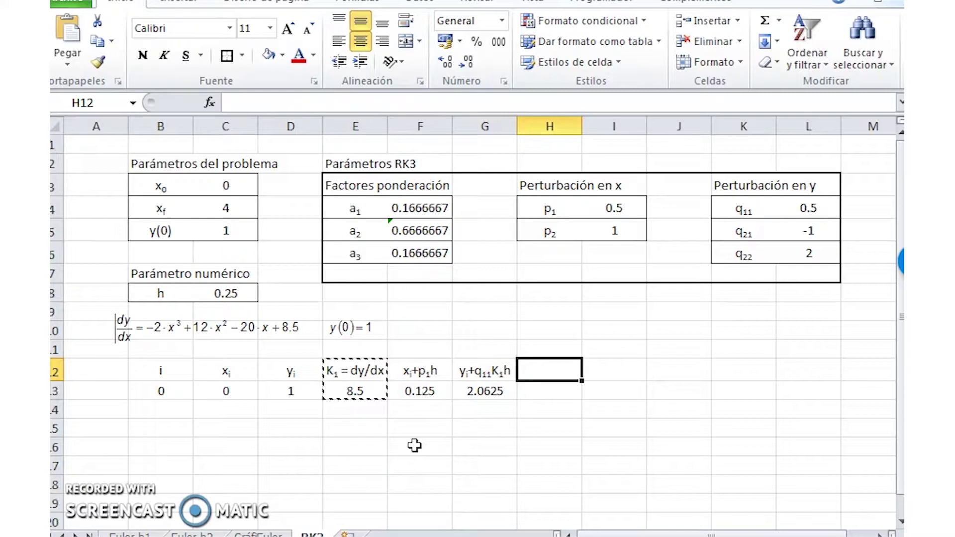
key(ctrl+v)
key(Right)
- Change the copied header in H12 to K2, keeping the 2 as a subscript, and inspect the cell references in the H13 formula
key(Left)
key(F2)
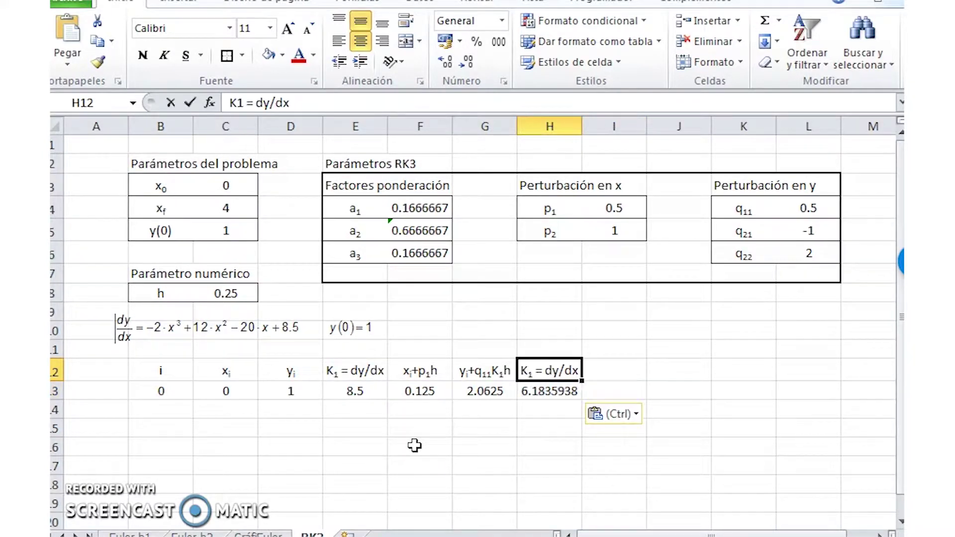
key(BackSpace)
key(BackSpace)
key(BackSpace)
key(BackSpace)
key(BackSpace)
key(BackSpace)
key(BackSpace)
key(BackSpace)
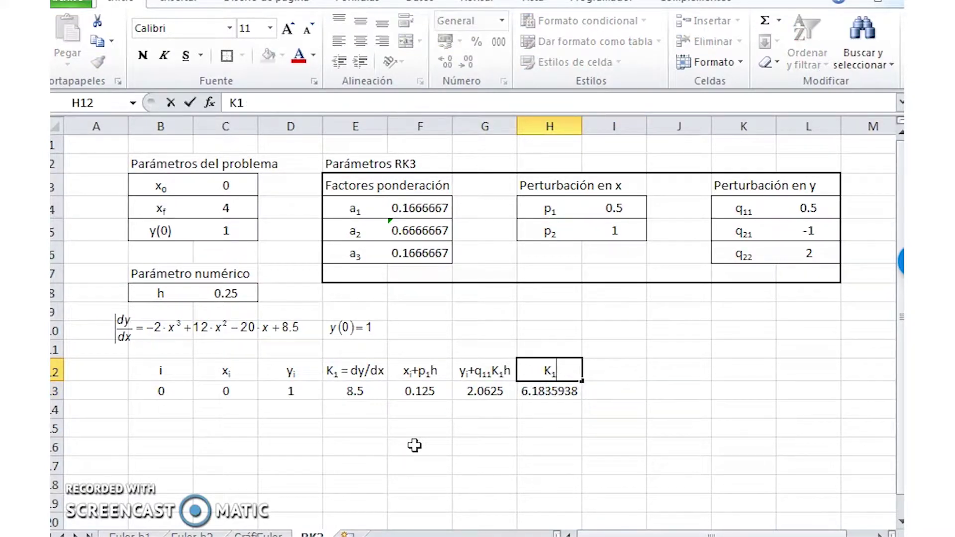
text(2)
key(Return)
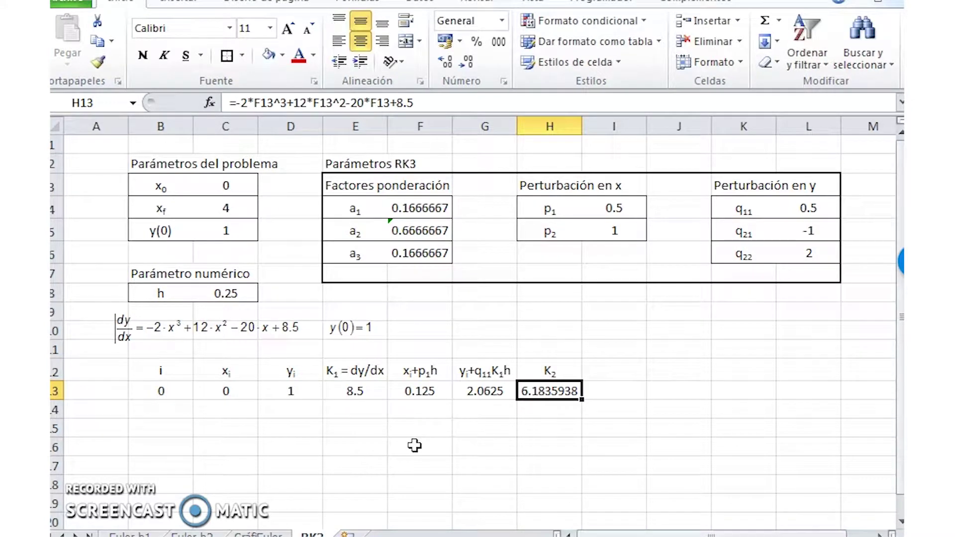
key(F2)
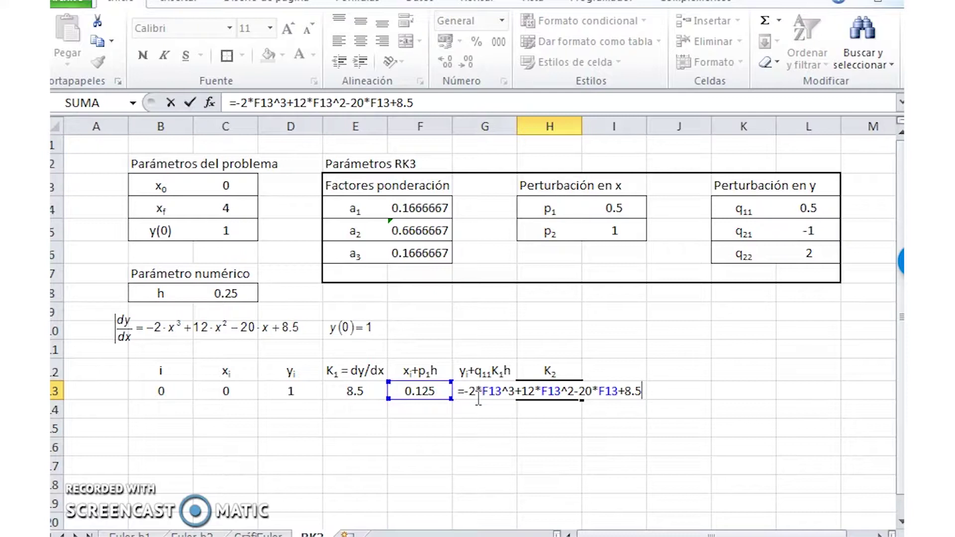
click(479, 369)
key(Return)
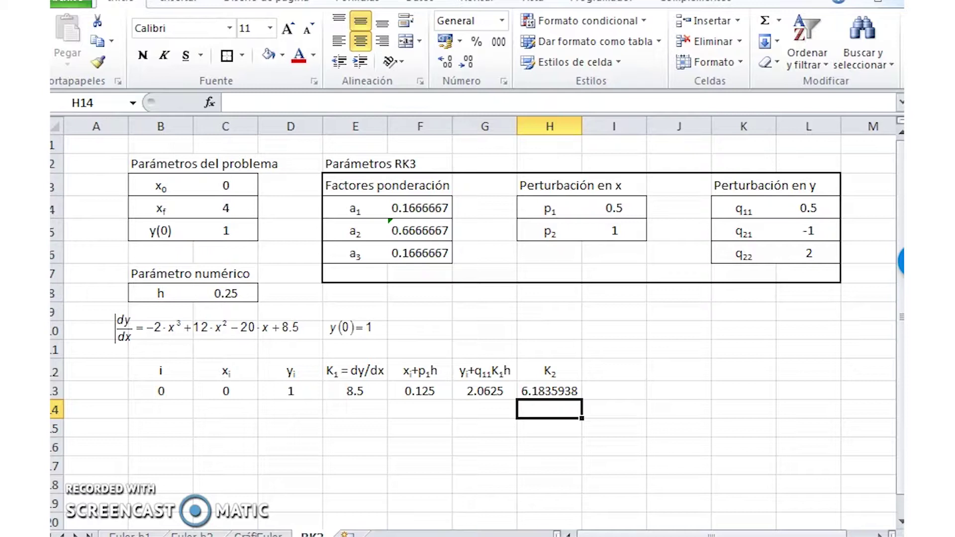
- Copy the F12 header into I12 and change it to xi+p2h, keeping the subscripts
click(614, 391)
click(614, 370)
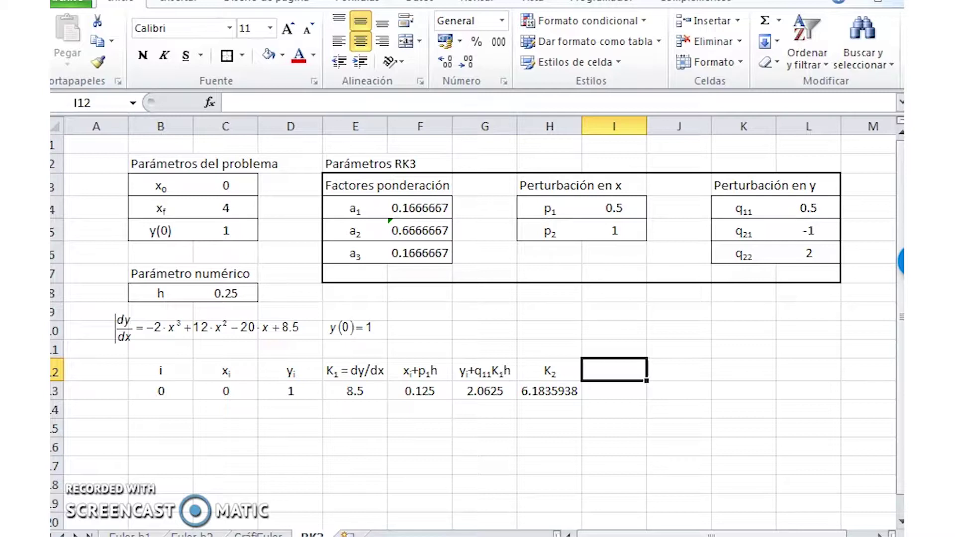
click(550, 370)
click(419, 370)
key(ctrl+c)
click(614, 371)
key(ctrl+v)
double_click(613, 371)
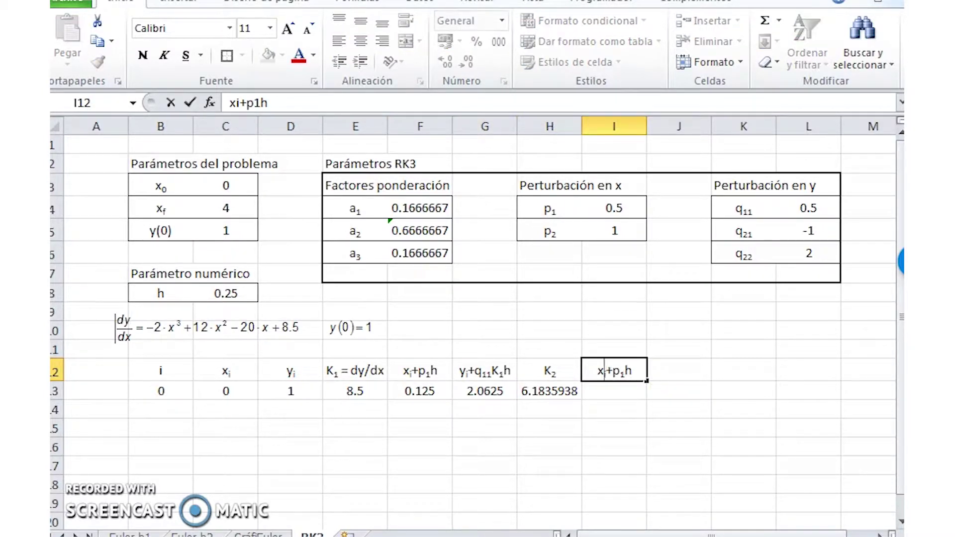
key(Delete)
text(2)
key(Return)
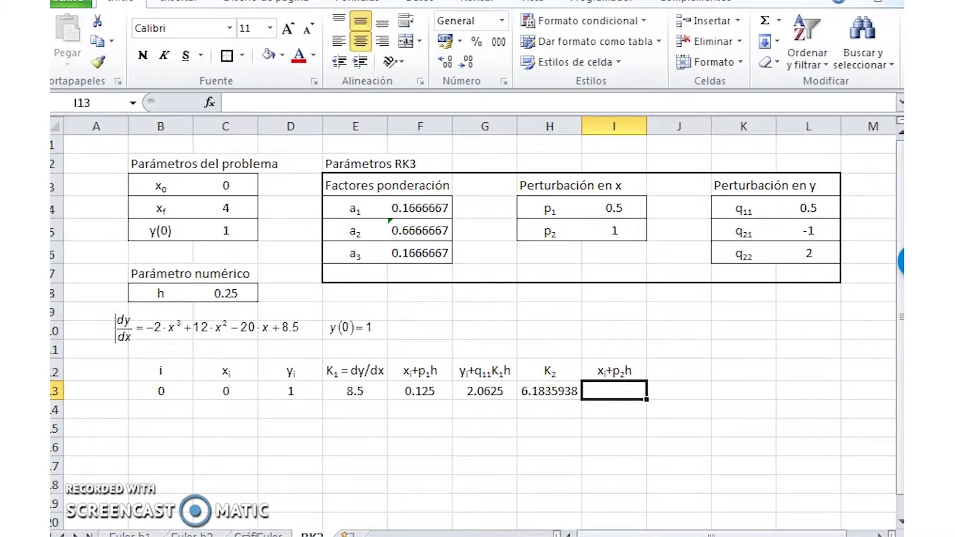
- Enter the formula =C13+$I$5*$C$8 in I13, with absolute references to p2 and the step size h
text(=)
key(Escape)
text(=)
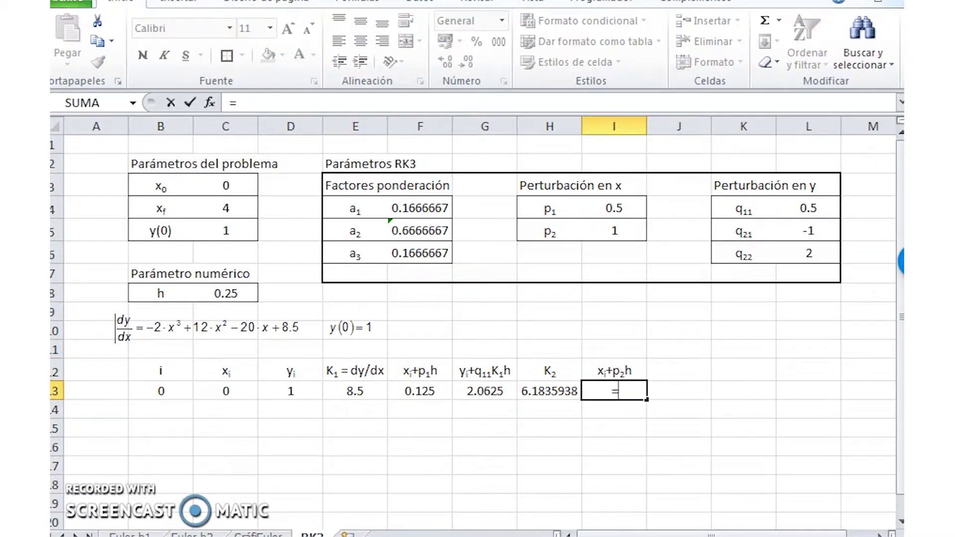
click(229, 391)
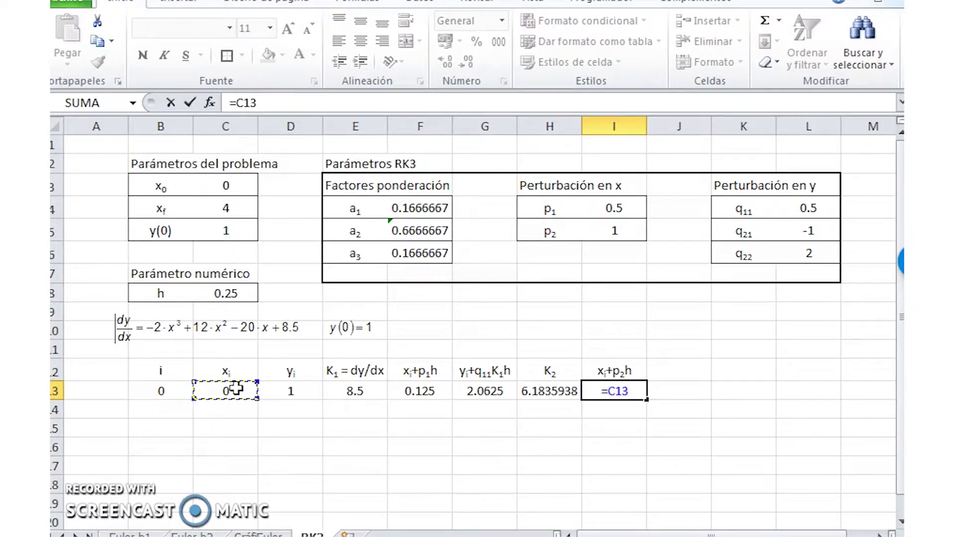
click(434, 392)
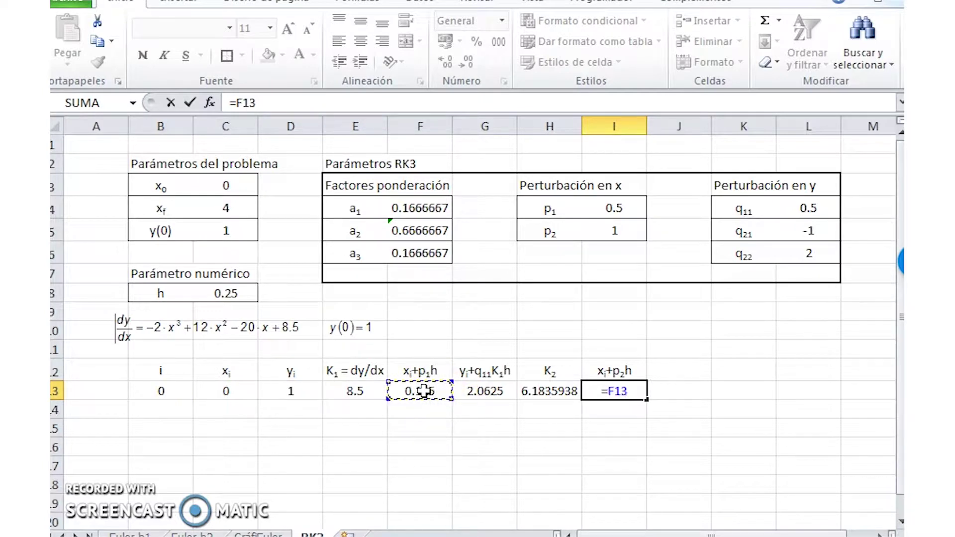
text(+)
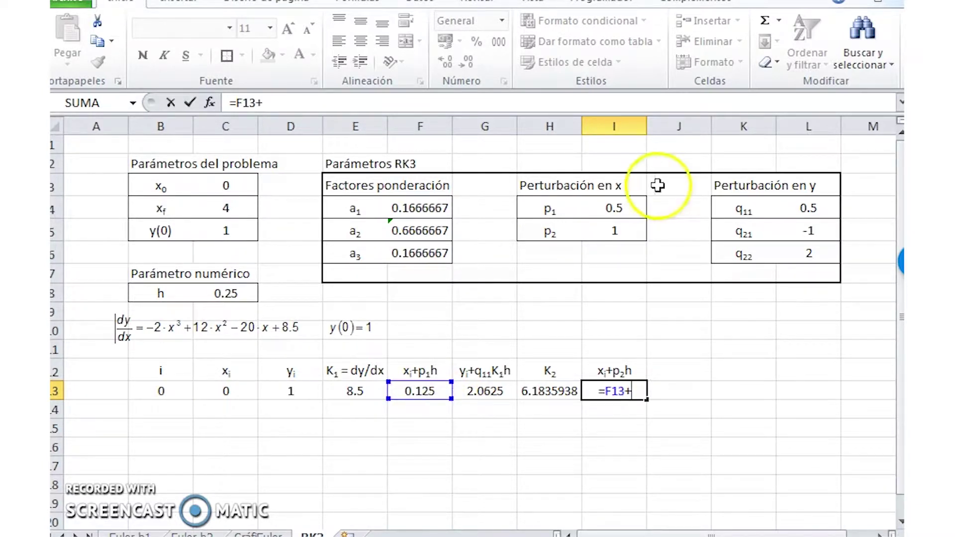
click(607, 232)
key(F4)
text(*)
click(248, 295)
key(F4)
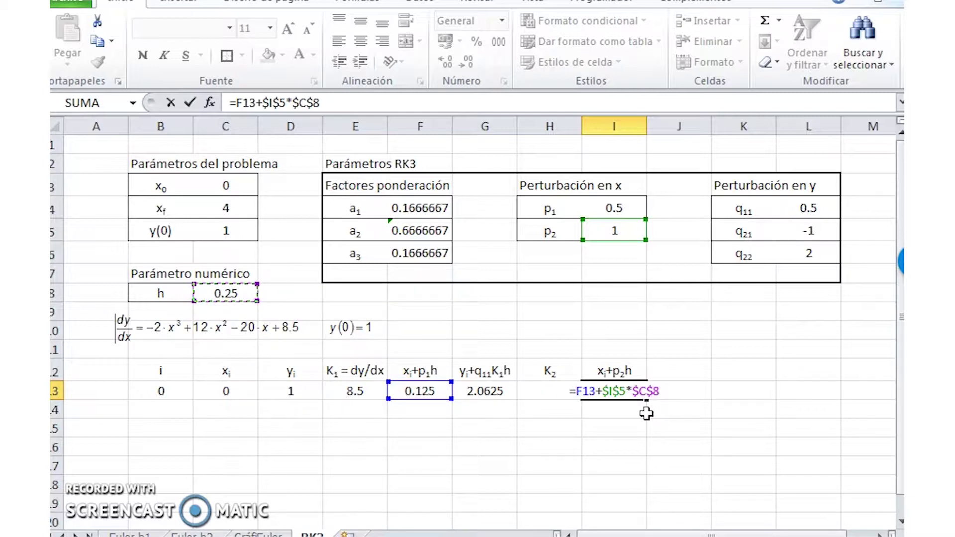
click(430, 400)
drag(430, 401, 213, 402)
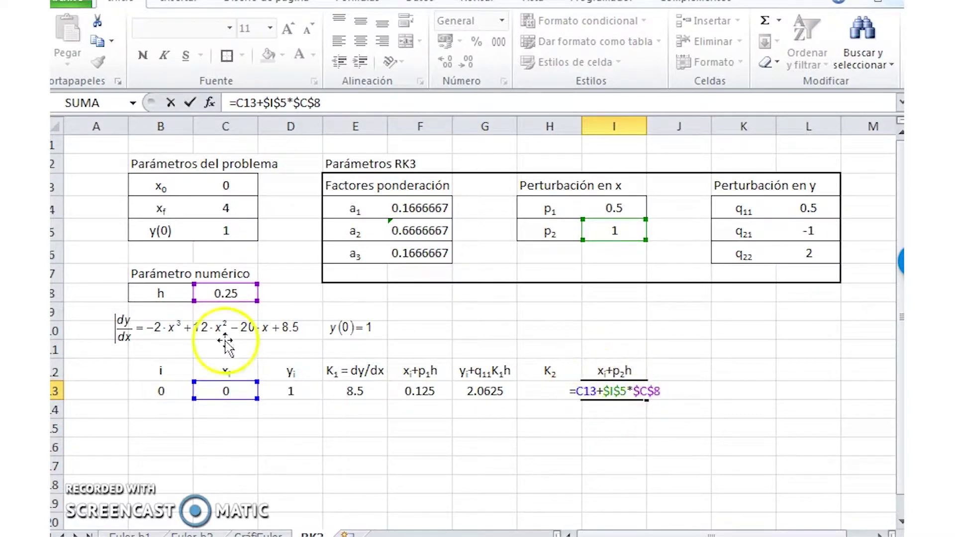
key(Return)
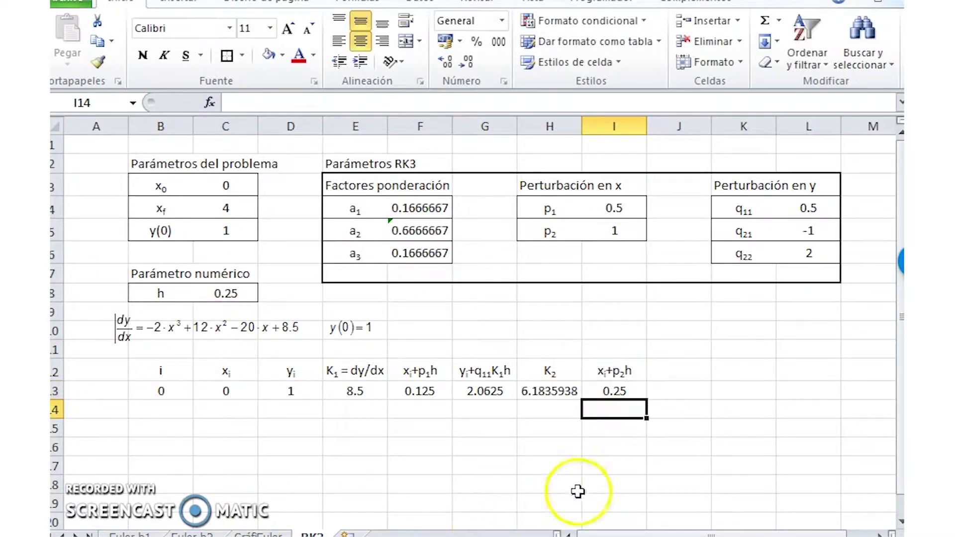
- Copy the G12 header into J12 and change it to yi+q21K1h+q22K2h
click(503, 373)
key(ctrl+c)
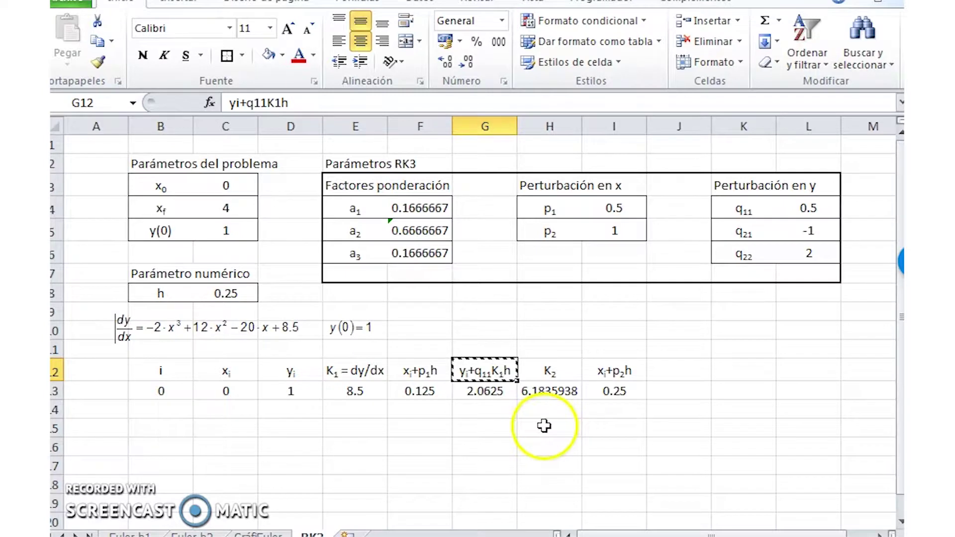
click(656, 368)
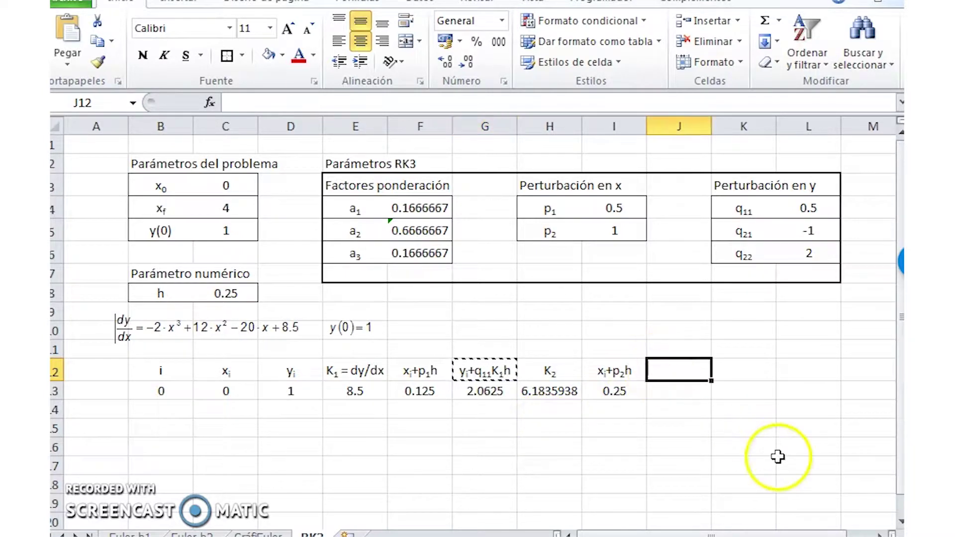
key(ctrl+v)
key(F2)
key(Left)
key(Left)
key(Left)
key(shift+Left)
key(Left)
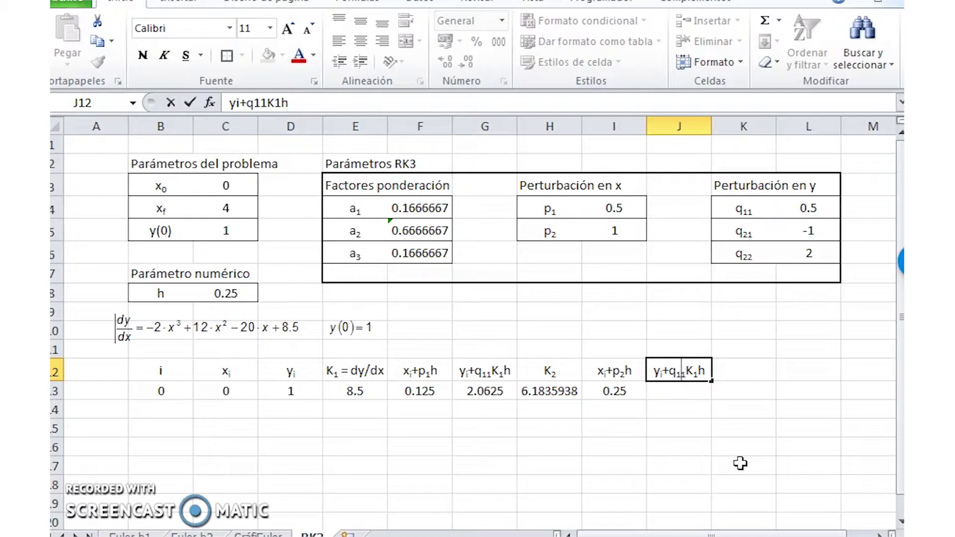
key(shift+Left)
text(21K1h+)
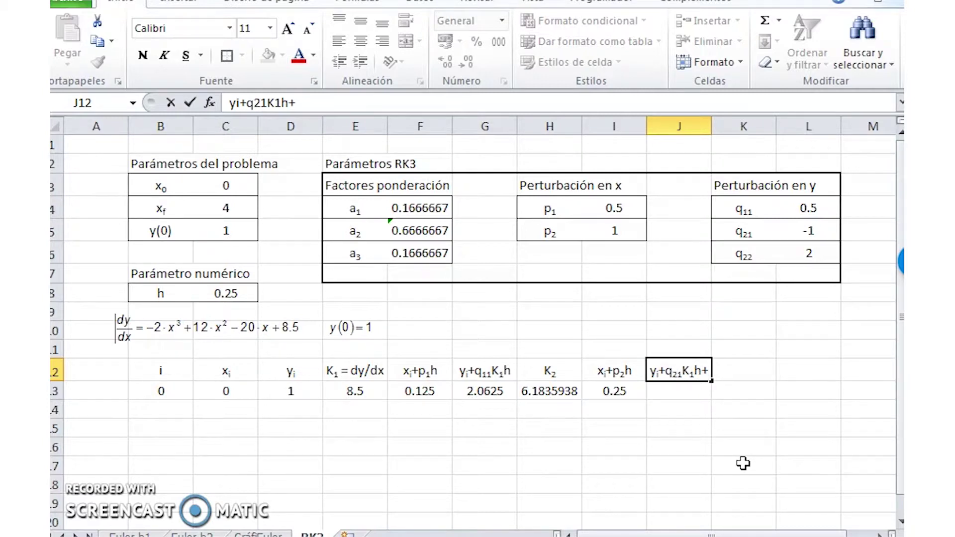
text(q22)
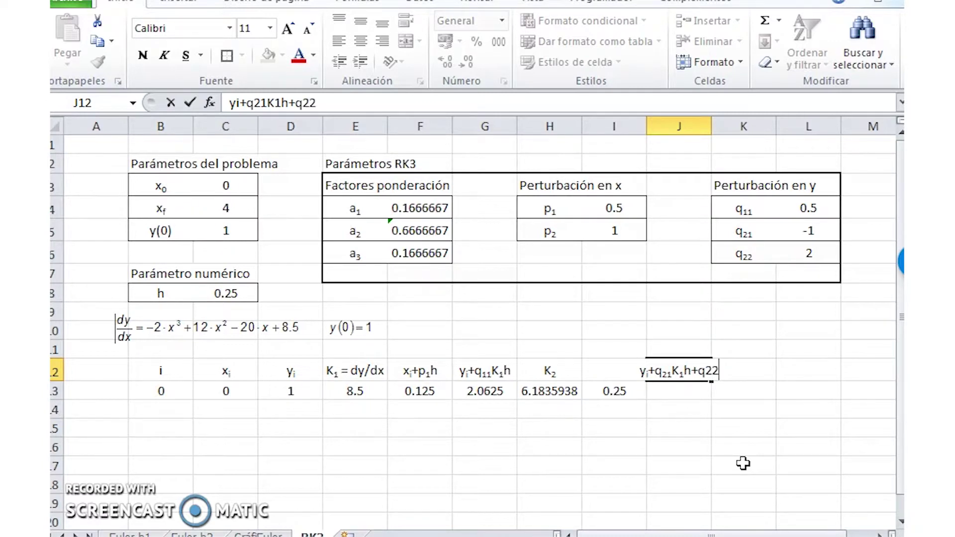
text(K2)
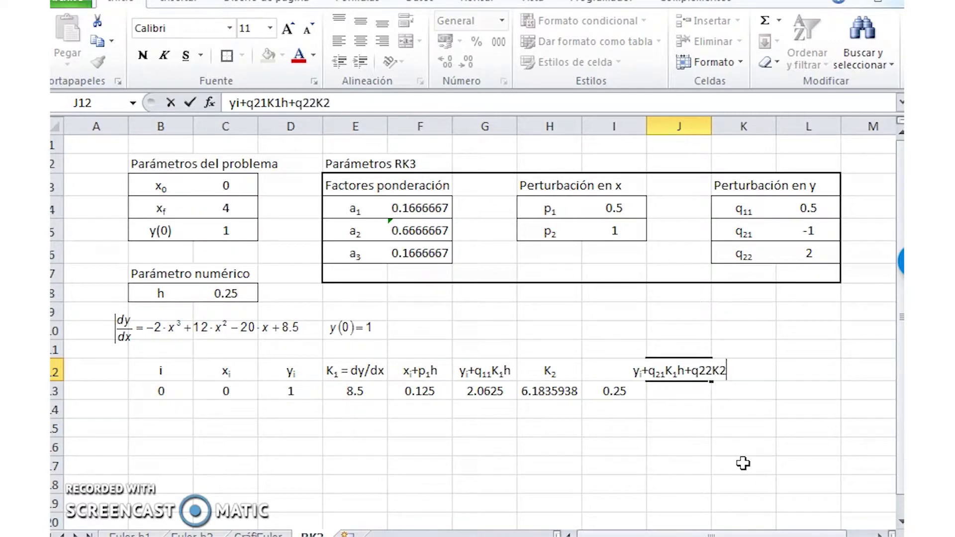
text(h)
- Format the 2 after the second K and the 22 after q in the J12 header as subscripts, and left-align the header
drag(724, 370, 719, 370)
key(ctrl+1)
key(alt+b)
key(Return)
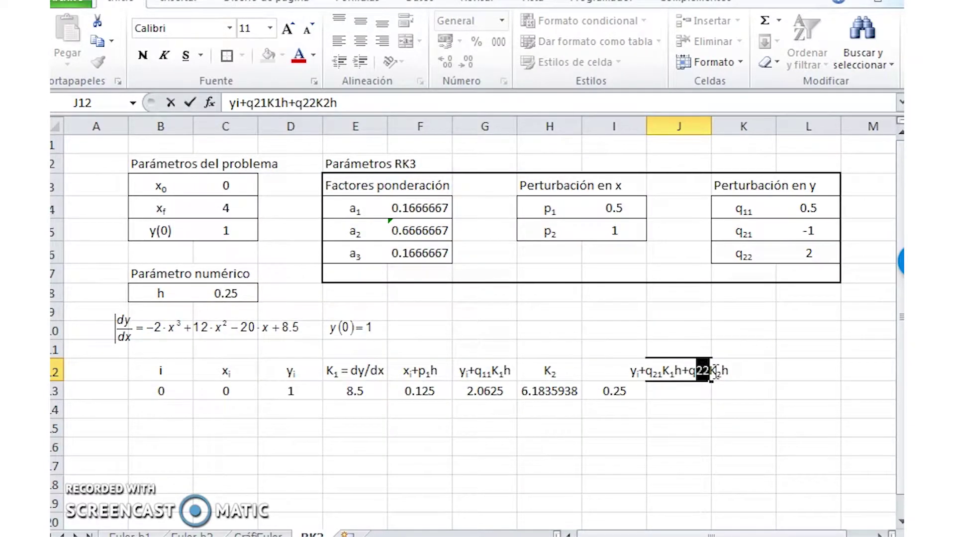
key(ctrl+1)
key(alt+b)
key(Return)
key(Return)
key(Up)
click(339, 41)
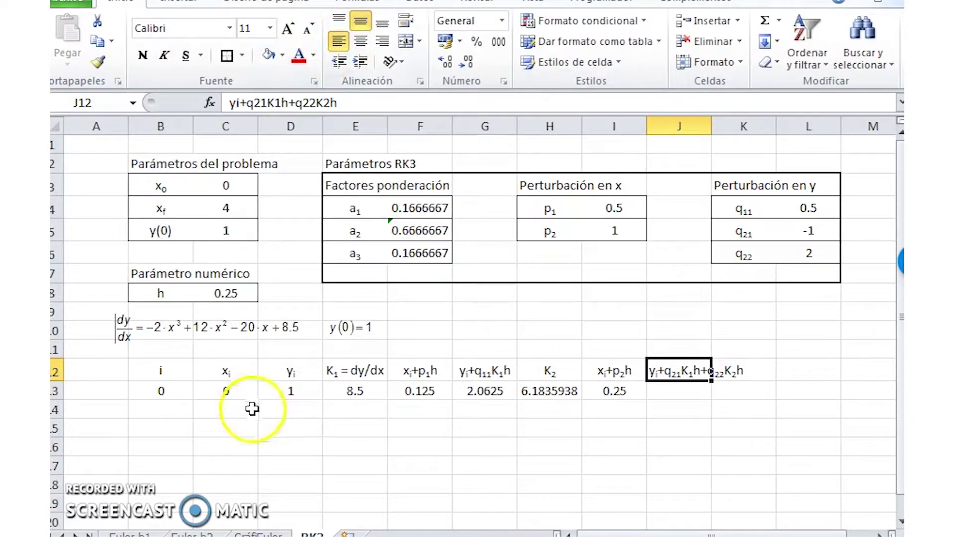
- Start the formula =D13+$L$5*E13+$L$6* in J13, with absolute references to q21 and q22
click(693, 409)
click(679, 391)
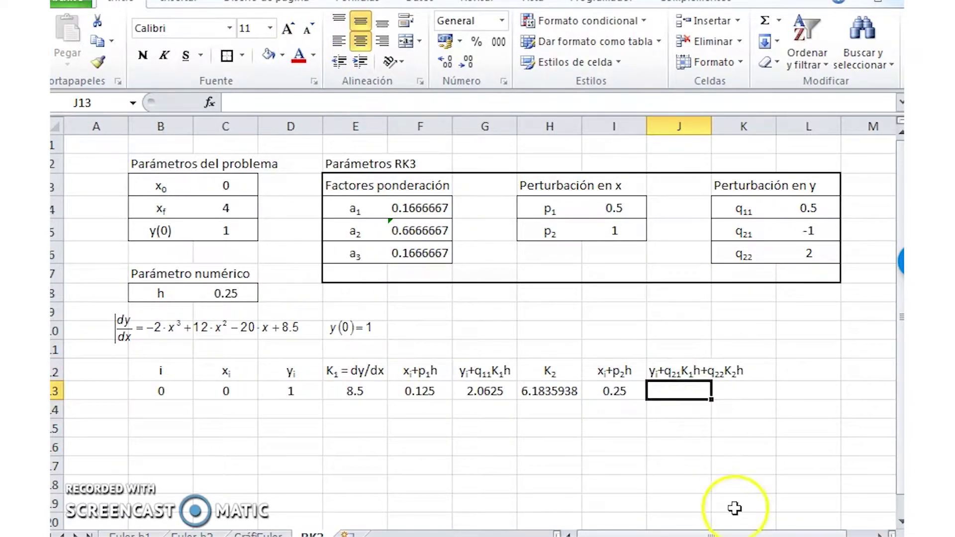
text(=)
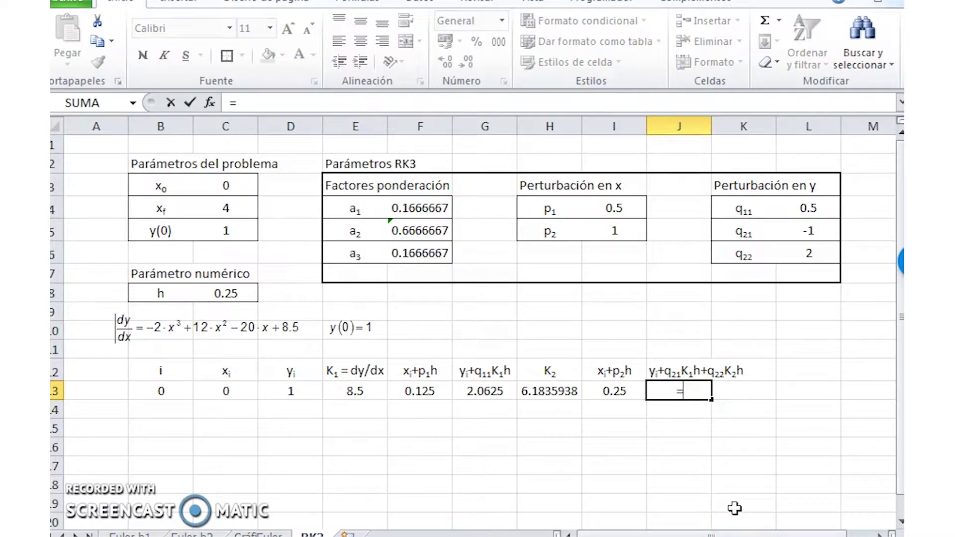
click(297, 389)
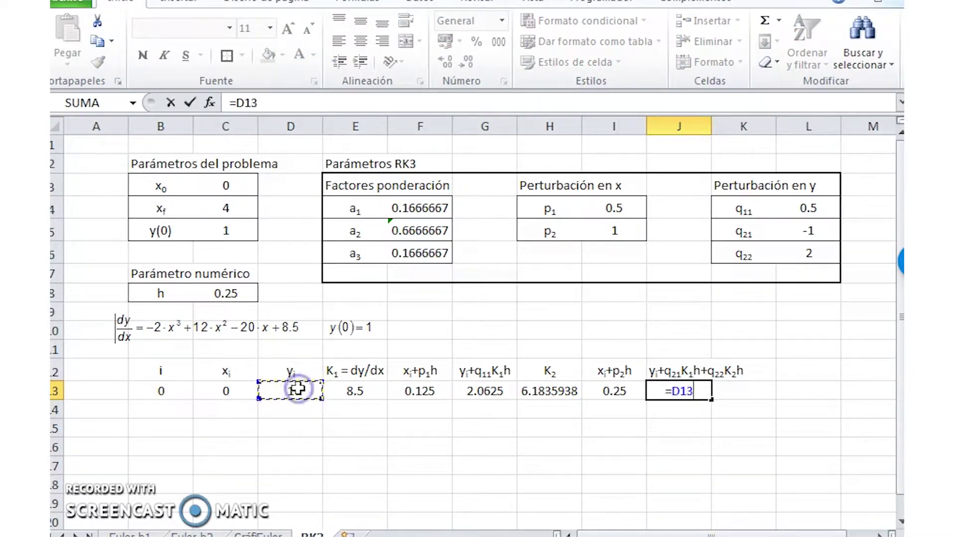
text(+)
click(801, 231)
key(F4)
text(*)
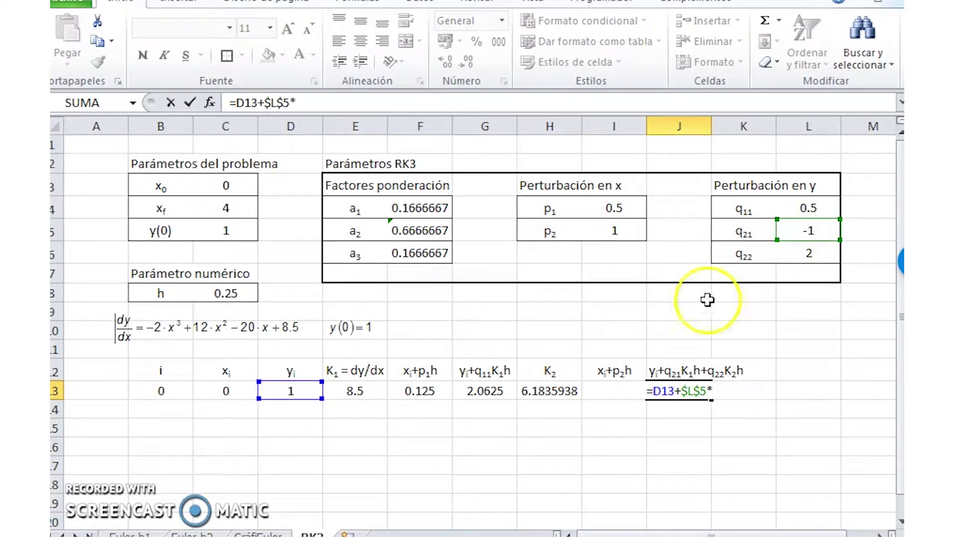
click(367, 392)
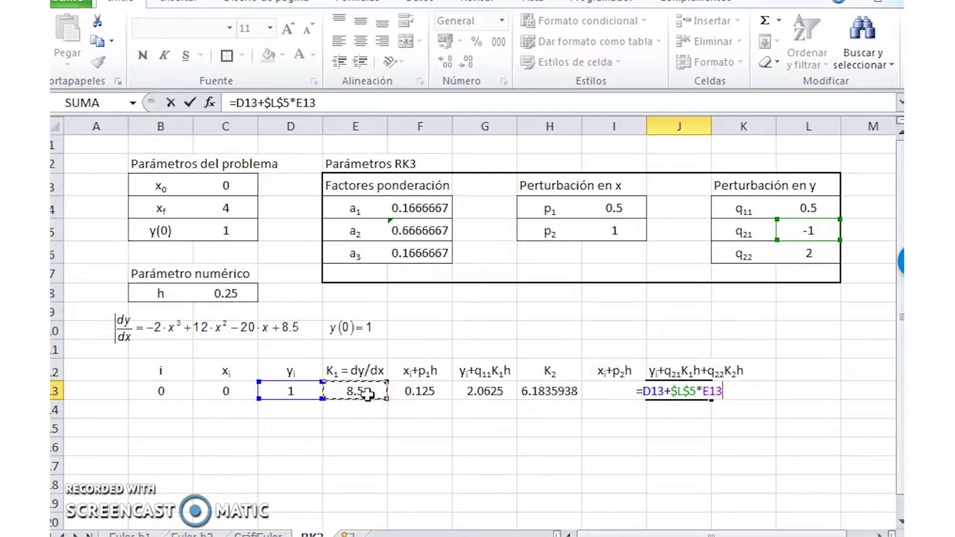
text(+)
click(805, 256)
key(F4)
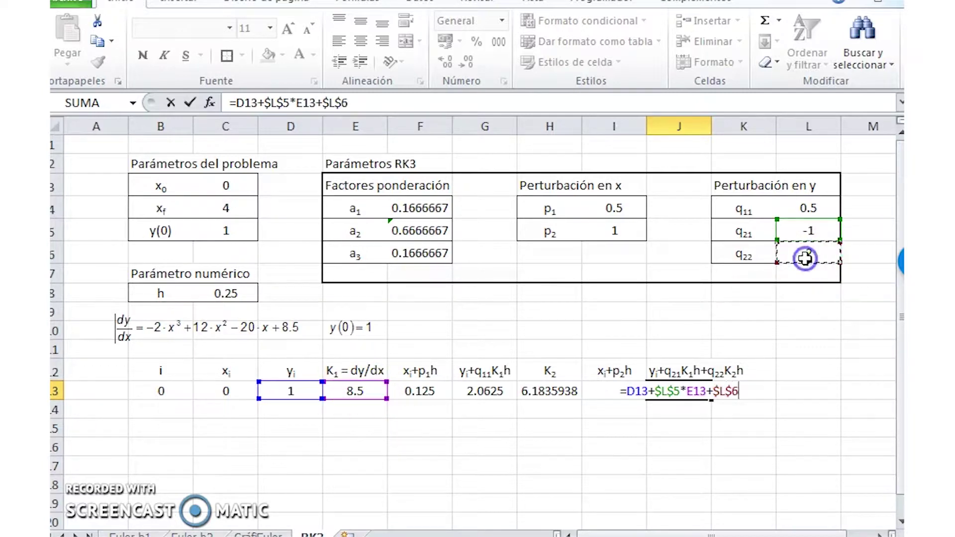
text(*)
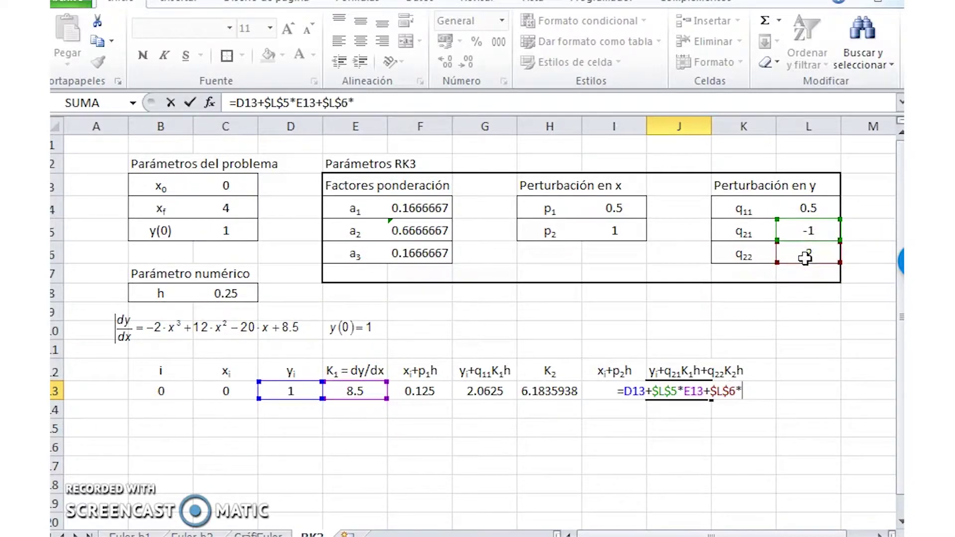
- Insert the step size factor *$C$8 as an absolute reference after E13 in the J13 formula
click(701, 389)
text(*)
click(228, 294)
key(F4)
click(767, 391)
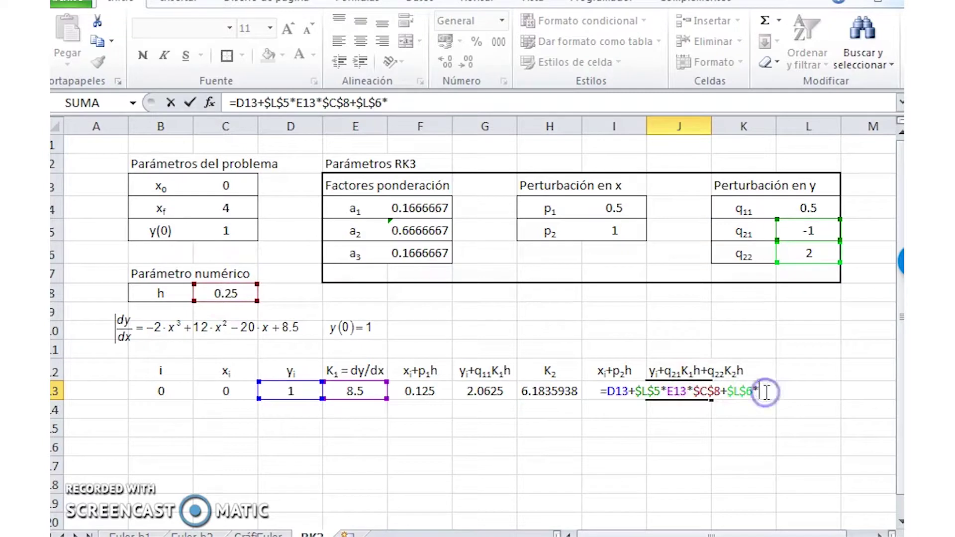
- Complete the J13 formula with H13*$C$8 after $L$6*, using an absolute reference to h
click(562, 391)
text(*)
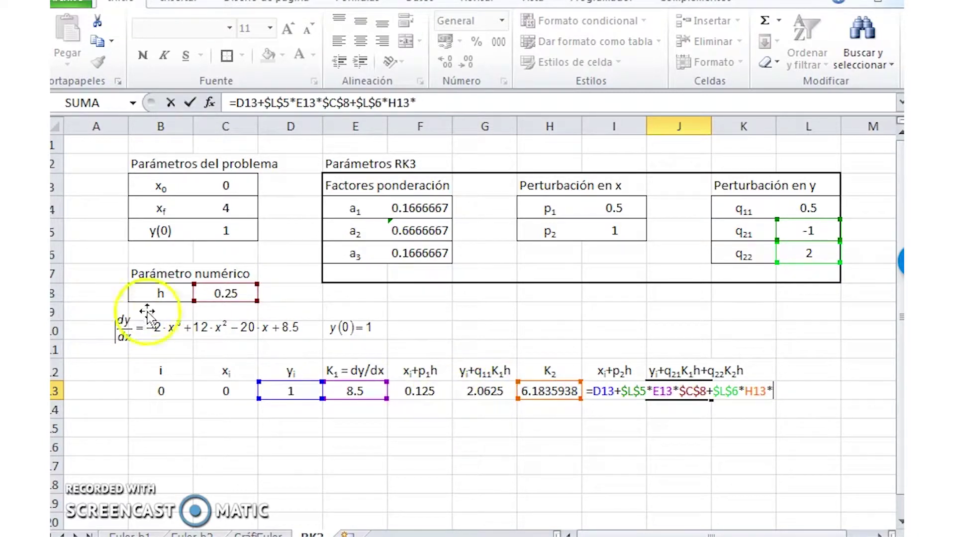
click(226, 293)
key(F4)
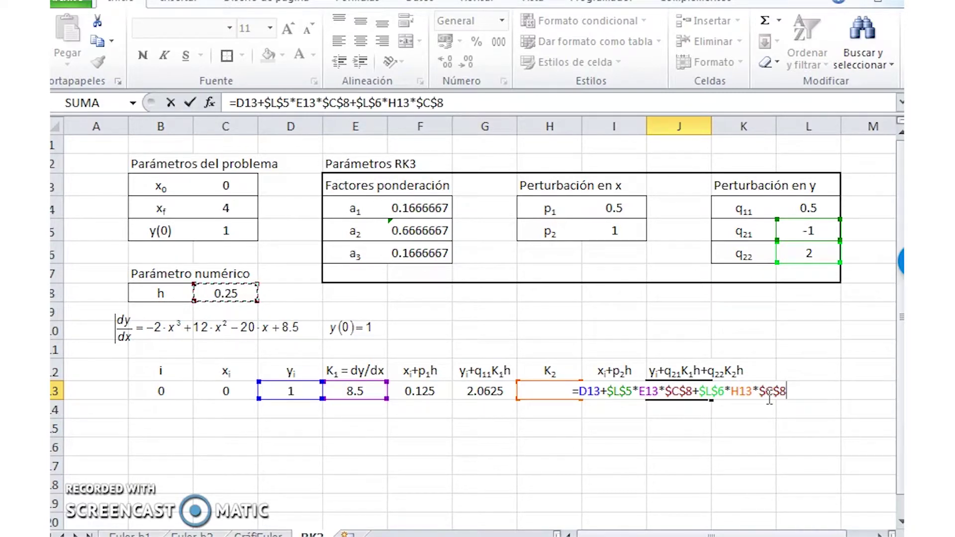
click(792, 464)
key(Return)
key(Up)
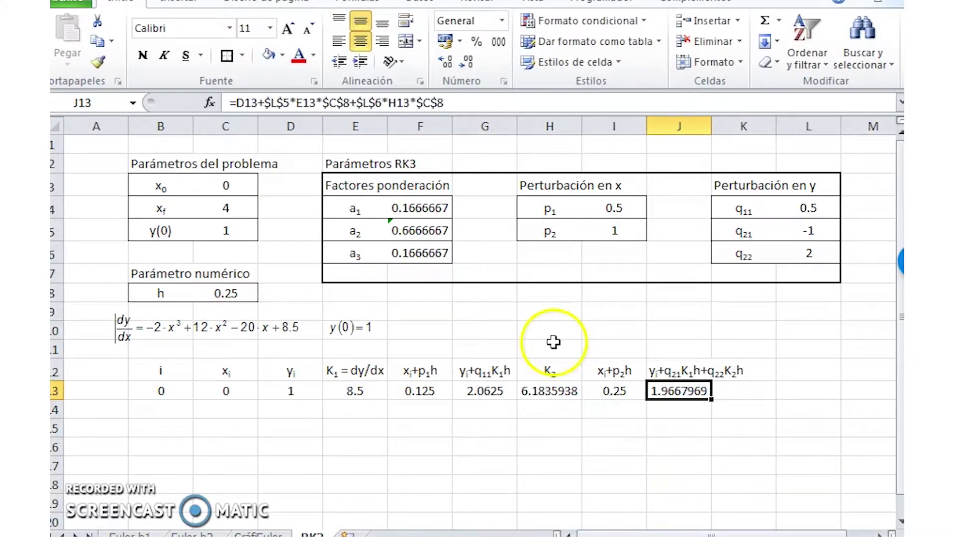
- Copy the K2 header and formula from H12:H13 to K12:K13 and change the copied header to K3
drag(560, 371, 568, 385)
key(ctrl+c)
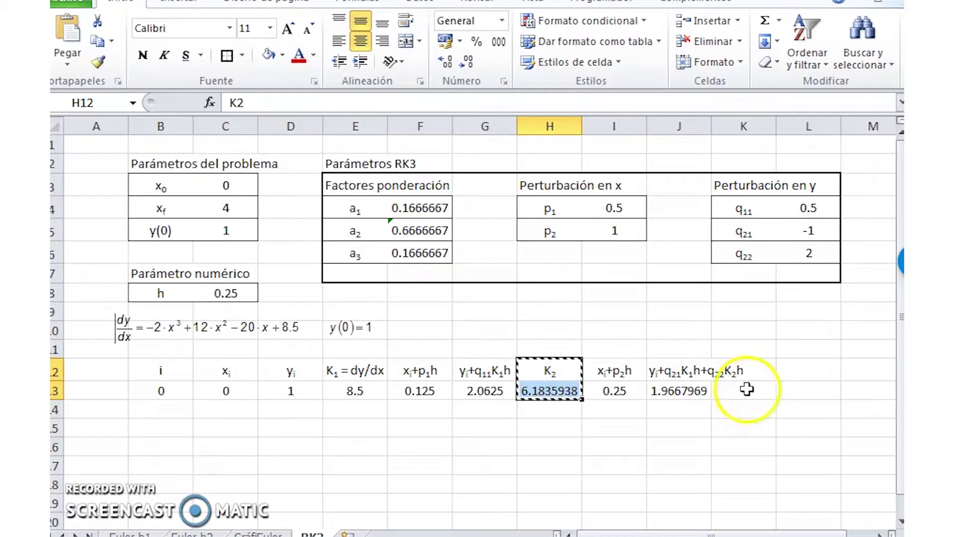
click(735, 372)
key(ctrl+v)
key(F2)
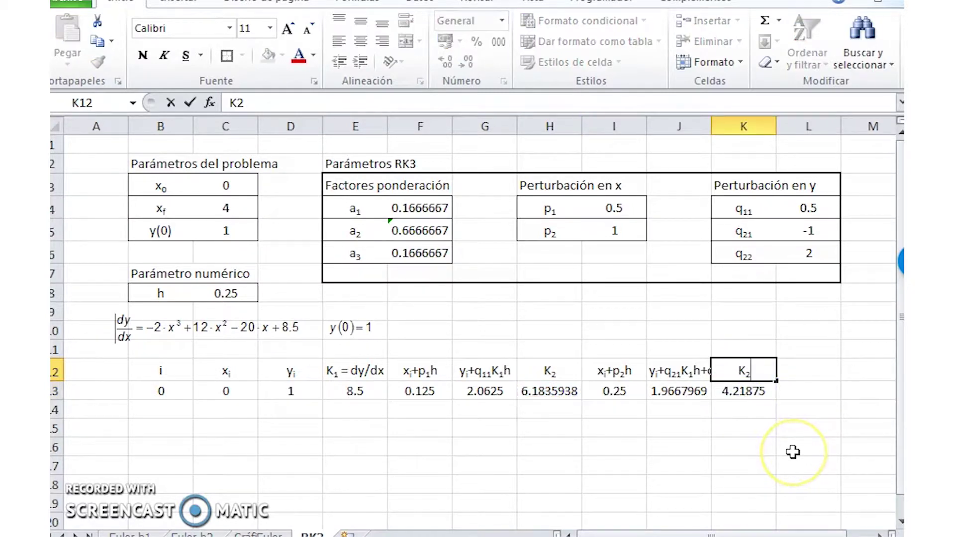
key(BackSpace)
text(3)
key(Return)
- Review the copied K3 formula in K13 to check which cell its x terms refer to
key(F2)
key(Escape)
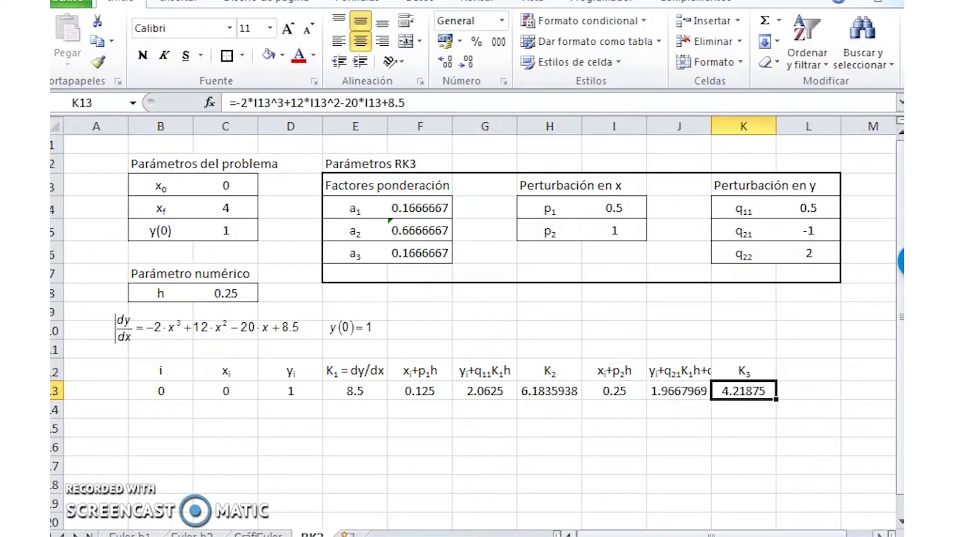
key(F2)
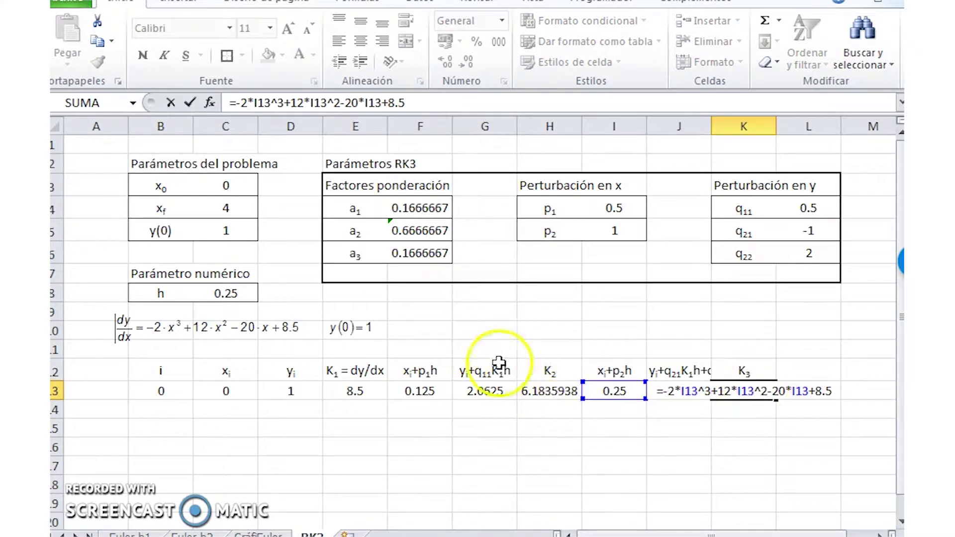
key(Escape)
key(F2)
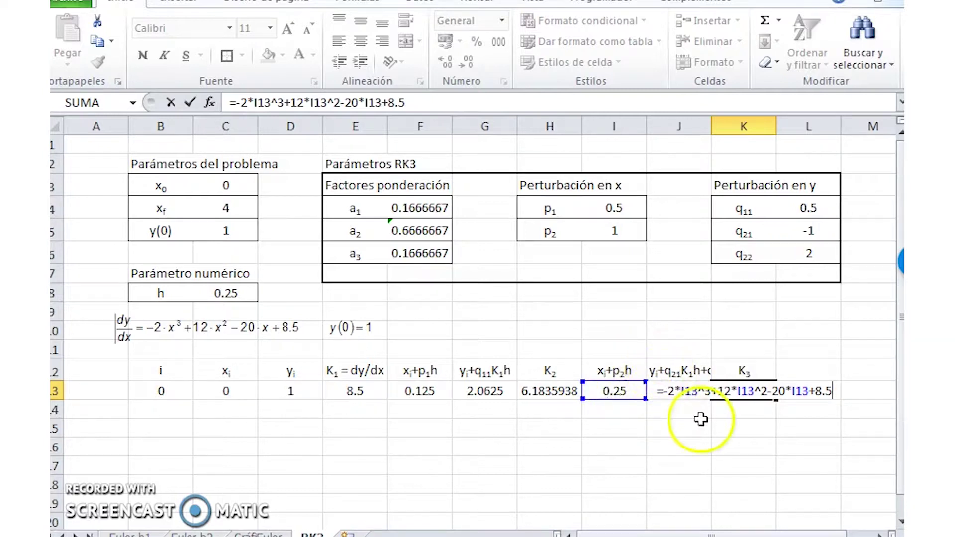
key(Escape)
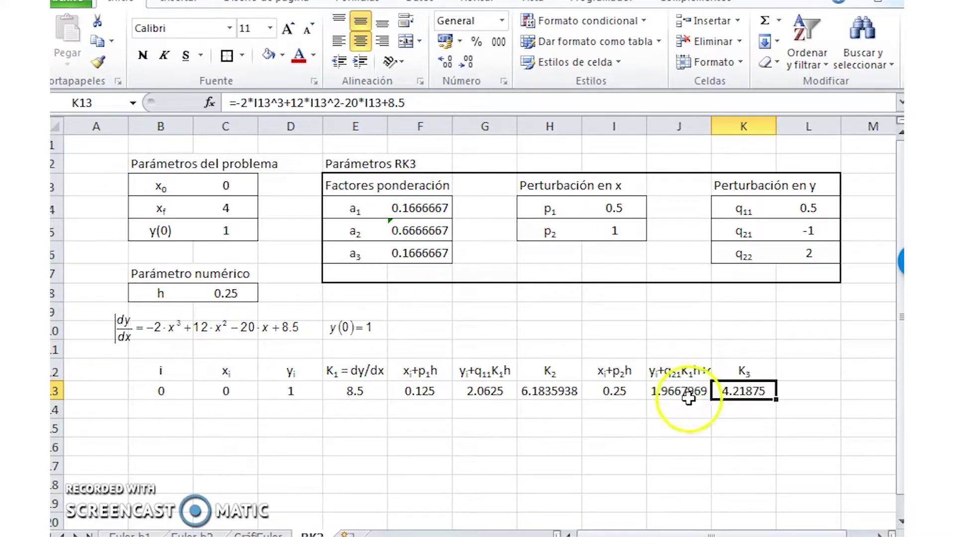
- Enter the header Φ in L12
click(810, 371)
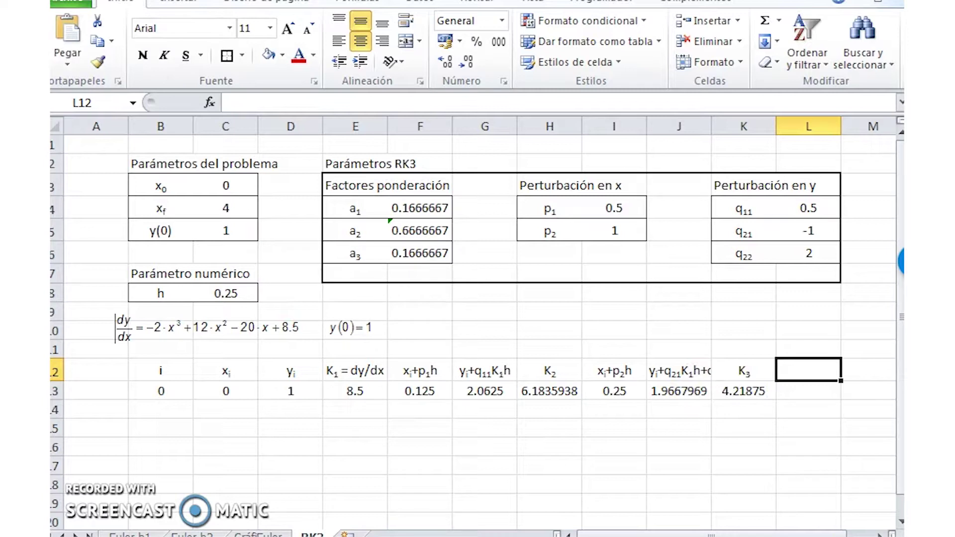
key(F2)
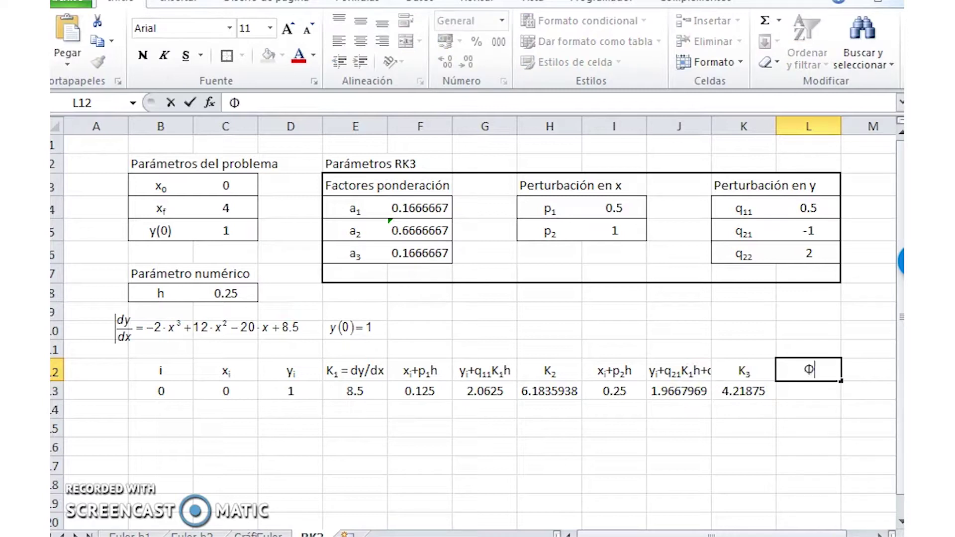
key(Return)
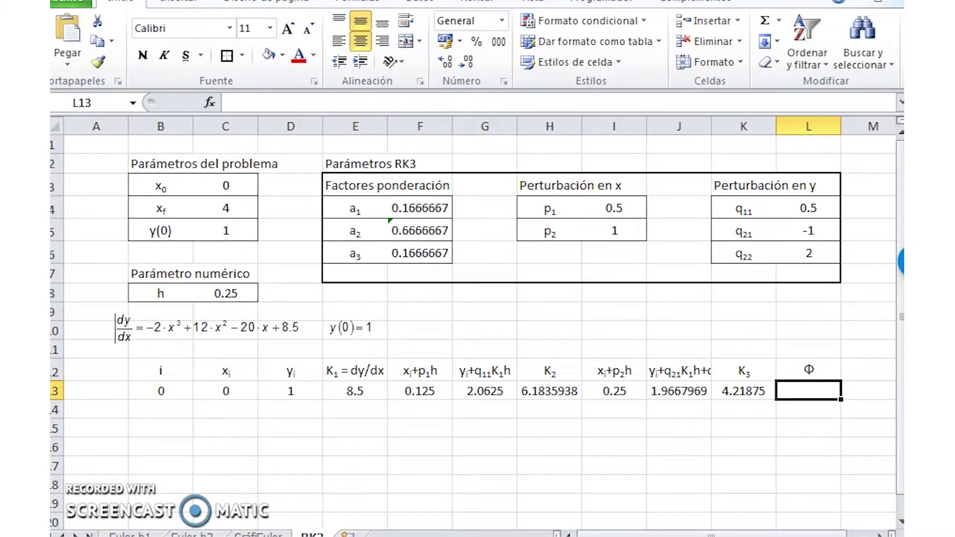
- Start the Φ formula in L13 as =$F$4*E13+$F$5*H13+, with absolute references to a1 and a2
text(=)
click(420, 209)
key(F4)
text(*)
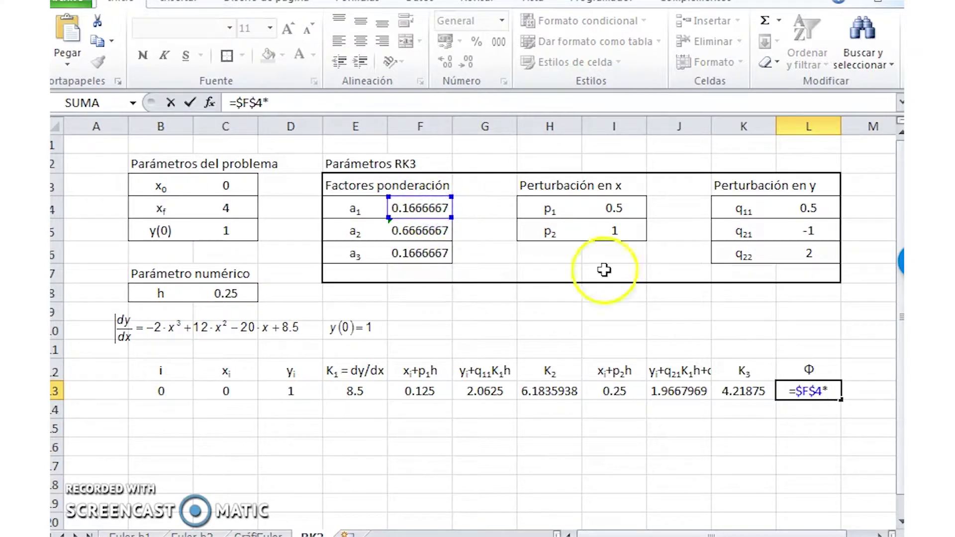
click(354, 391)
text(+)
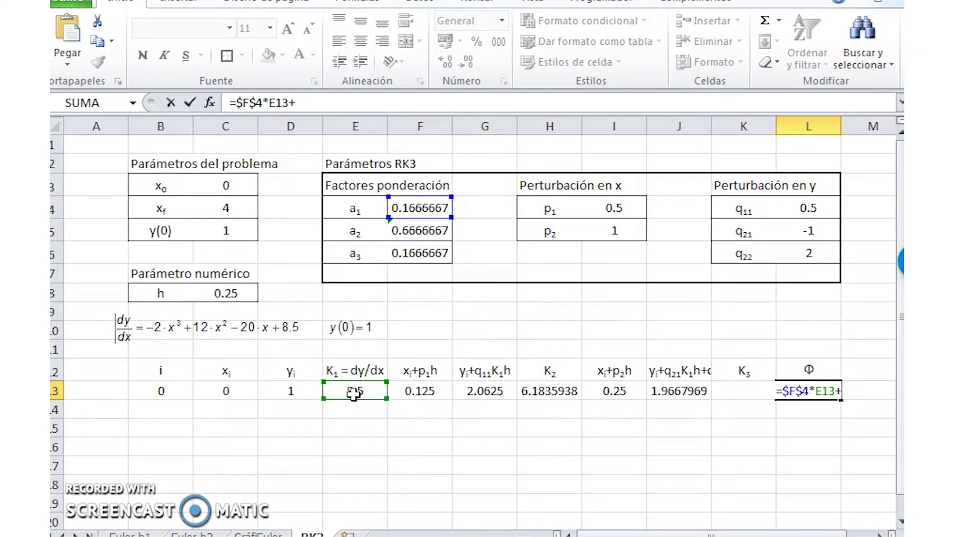
click(416, 231)
key(F4)
text(*)
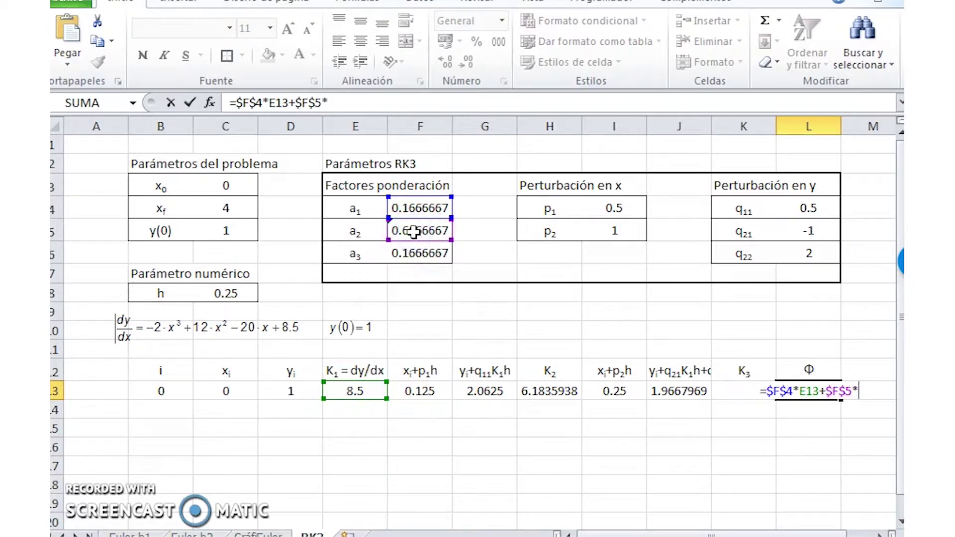
click(547, 391)
text(+)
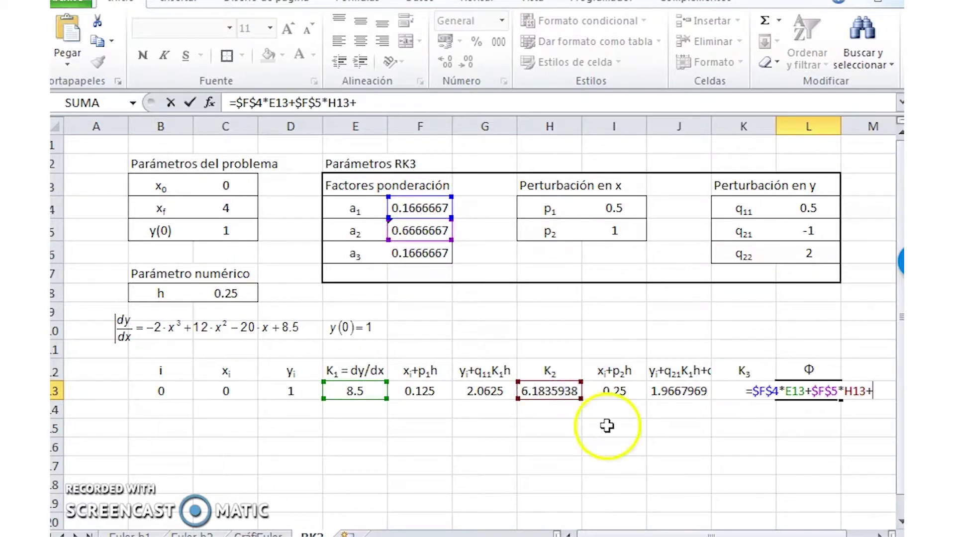
- Complete the L13 formula with the term $F$6*K13, using an absolute reference to a3, and check its references
click(405, 252)
key(F4)
text(*)
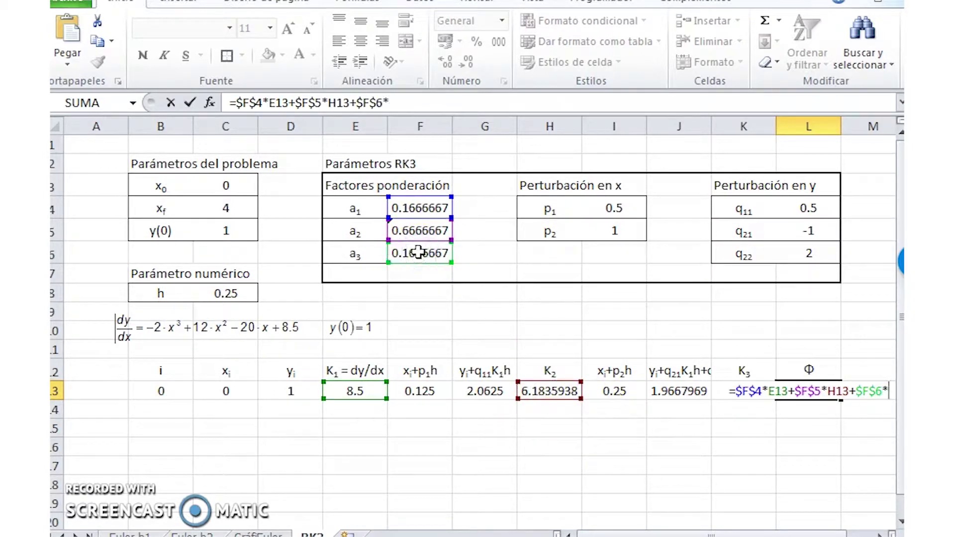
click(736, 407)
key(Up)
key(Return)
double_click(810, 393)
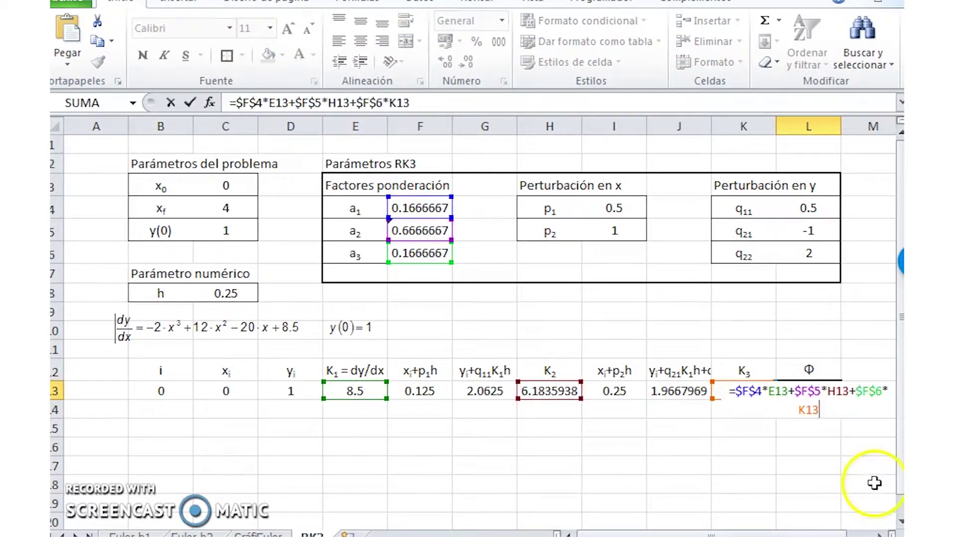
key(Escape)
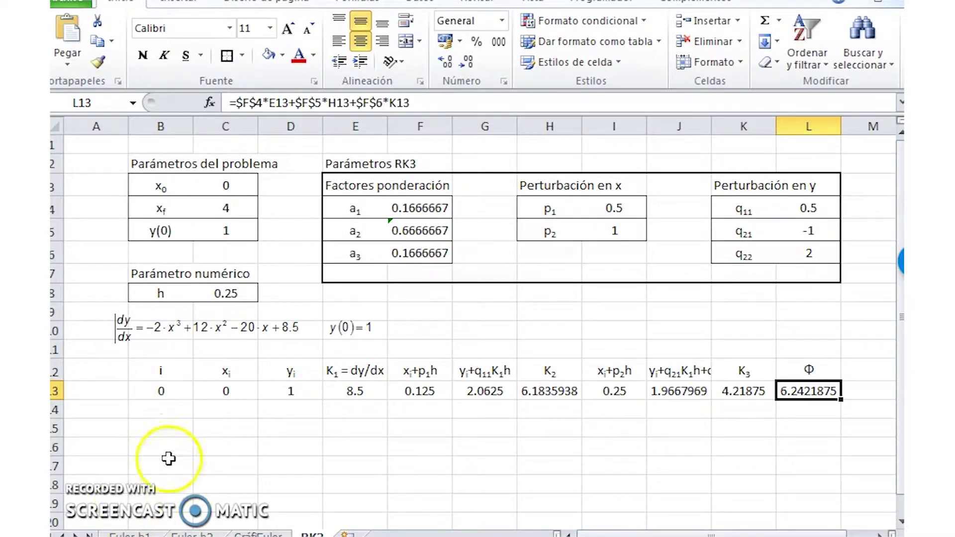
- Enter the formula =B13+1 in B14 for the next iteration number
click(170, 406)
text(=)
click(172, 398)
text(+1)
key(Return)
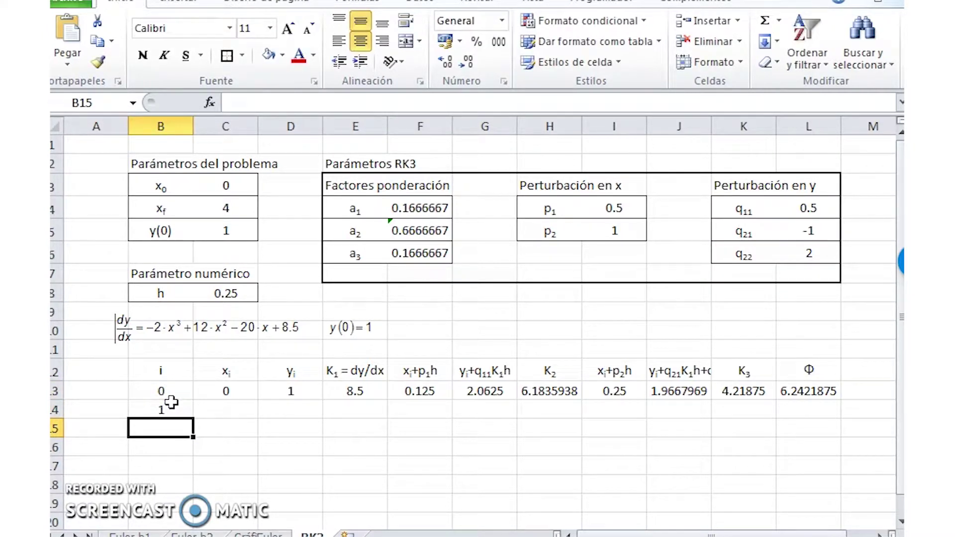
- Enter the formula =C13+$C$8 in C14, with an absolute reference to the step size h
key(Up)
key(Right)
text(=)
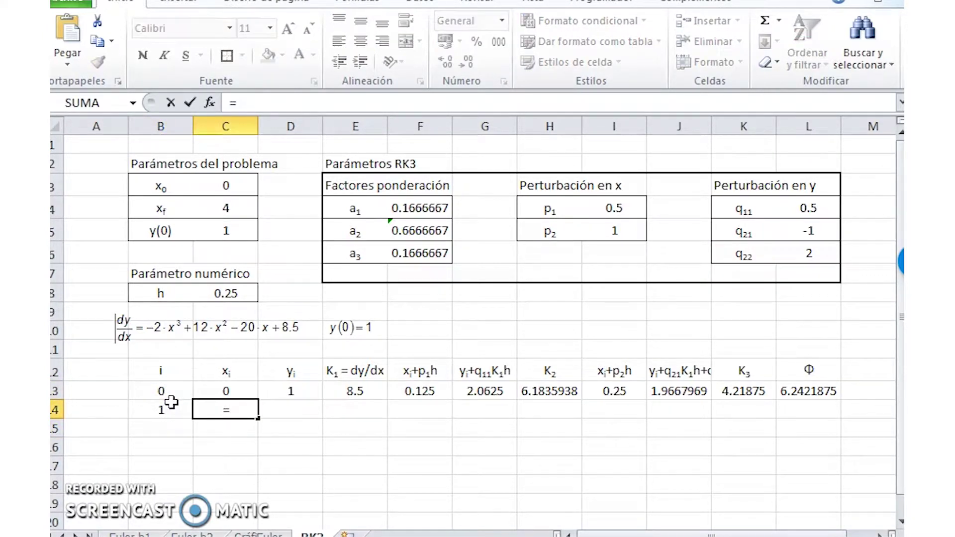
key(Up)
text(+)
click(226, 292)
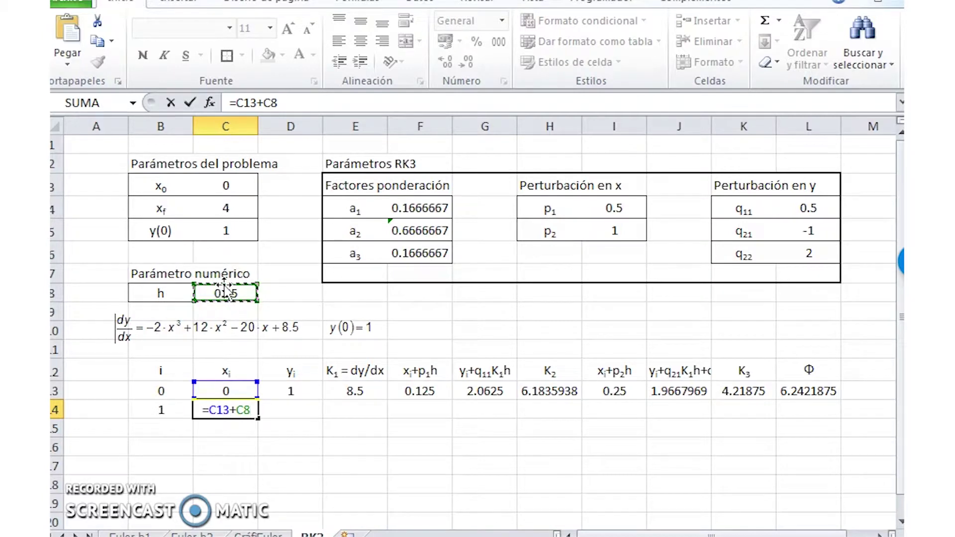
key(F4)
key(Return)
- Enter the formula =D13+L13*$C$8 in D14, with an absolute reference to the step size h
key(Right)
key(Up)
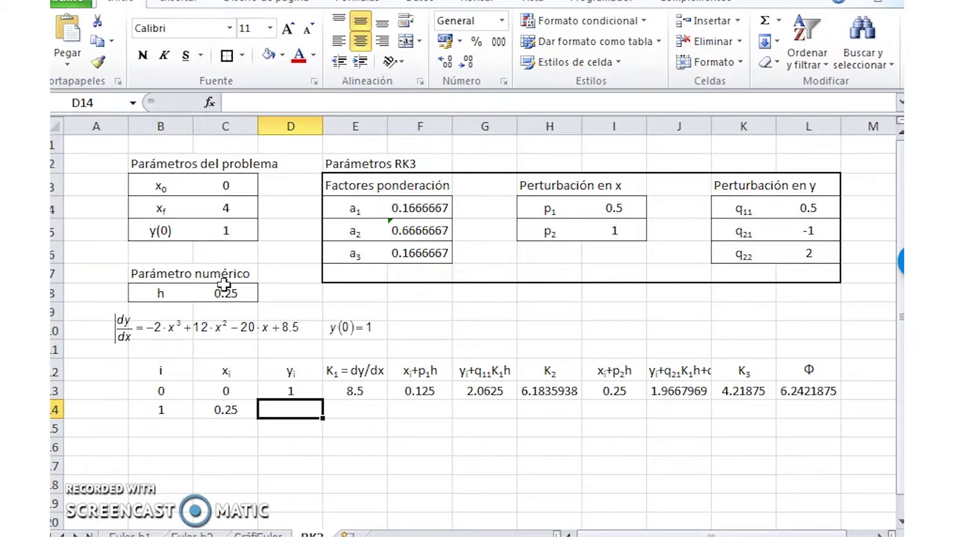
text(=)
click(295, 384)
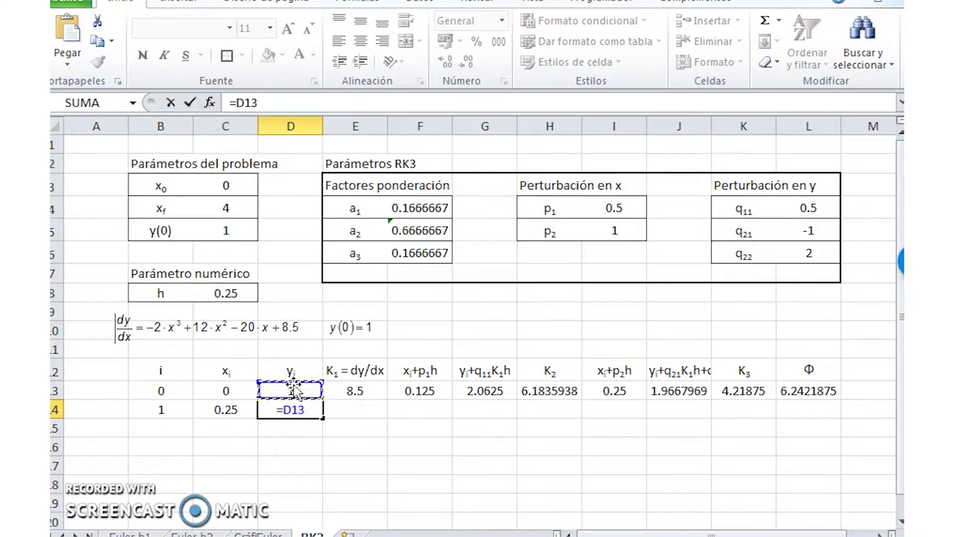
text(+)
click(808, 391)
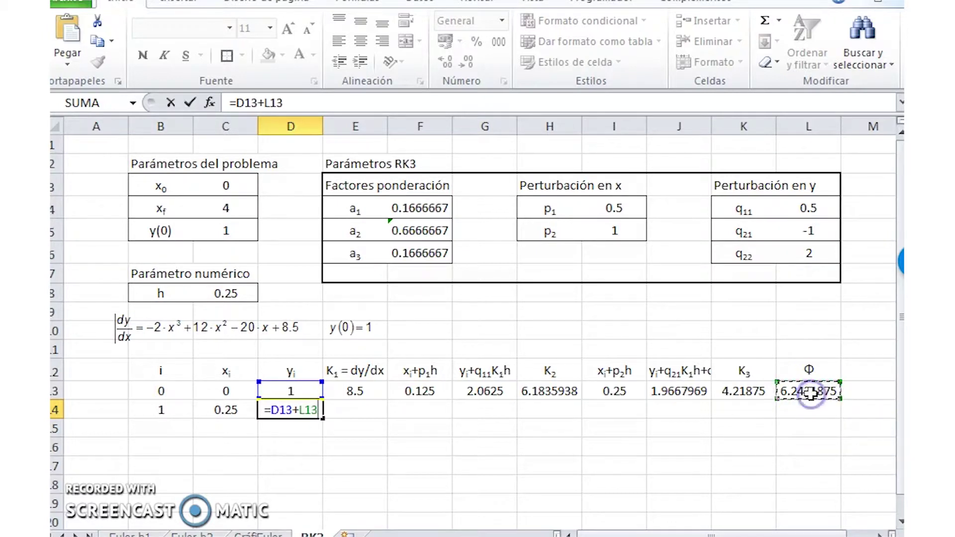
text(*)
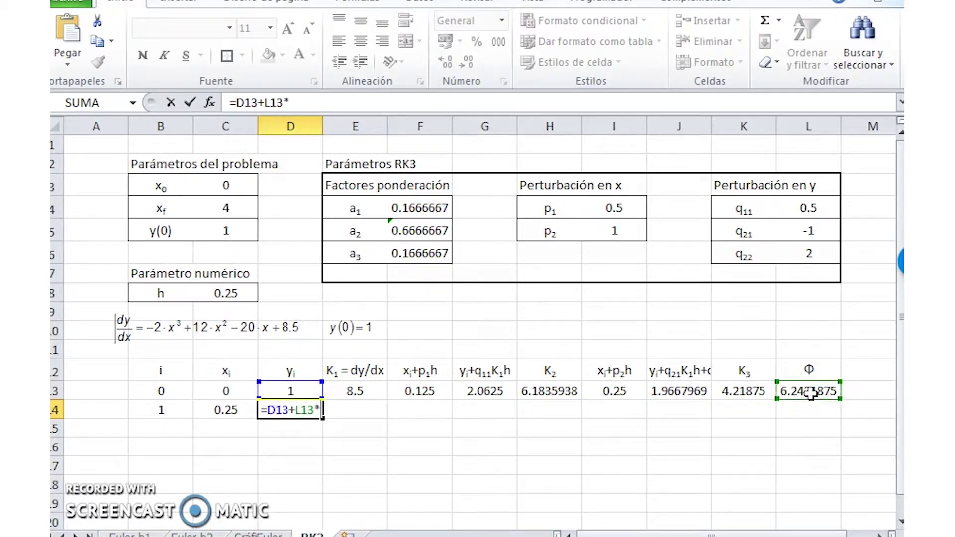
click(229, 289)
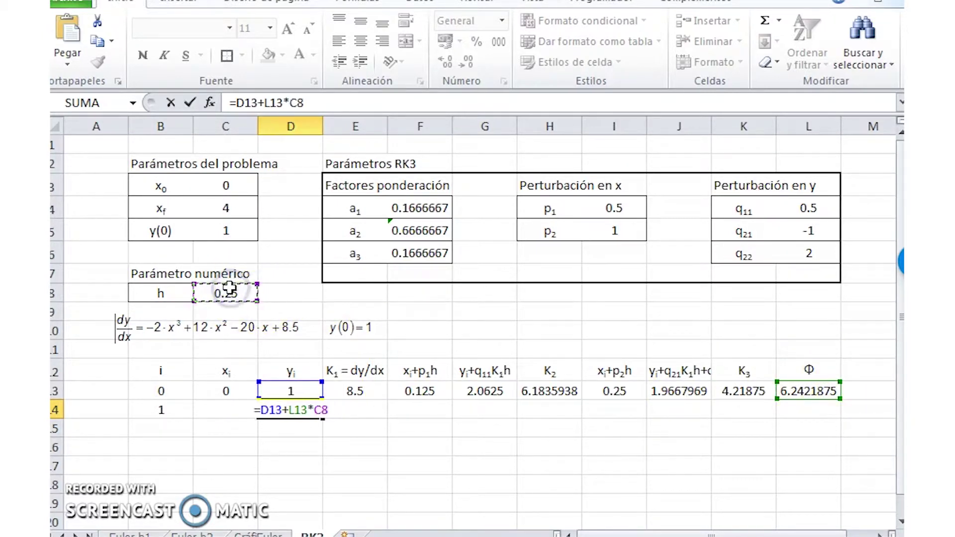
key(F4)
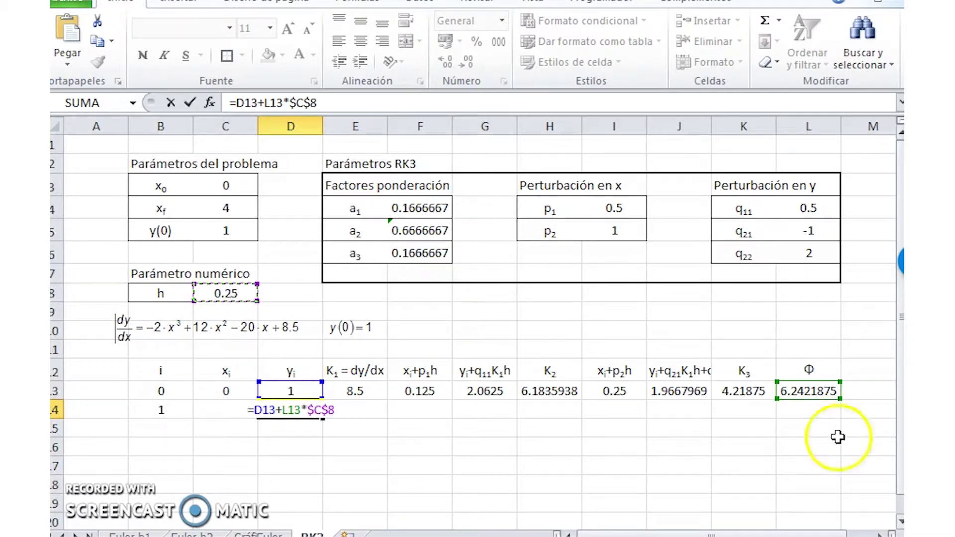
click(799, 374)
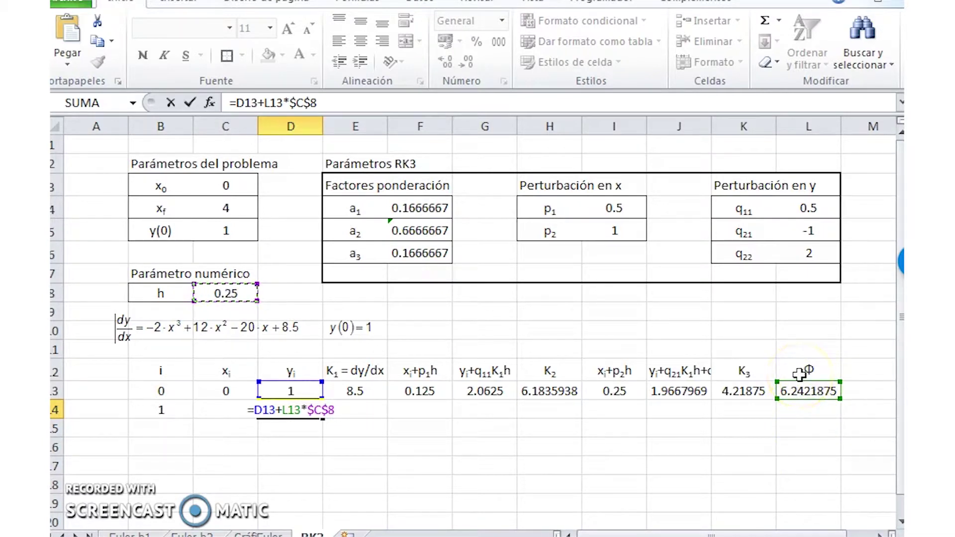
key(Return)
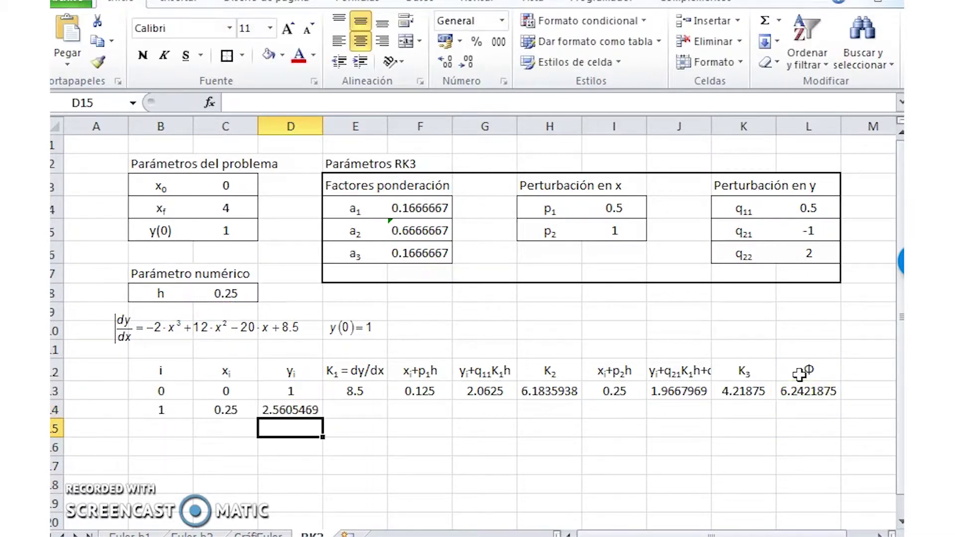
- Copy the formulas in E13:L13 into row 14, and fill the complete row B14:L14 down to row 29
drag(351, 393, 841, 422)
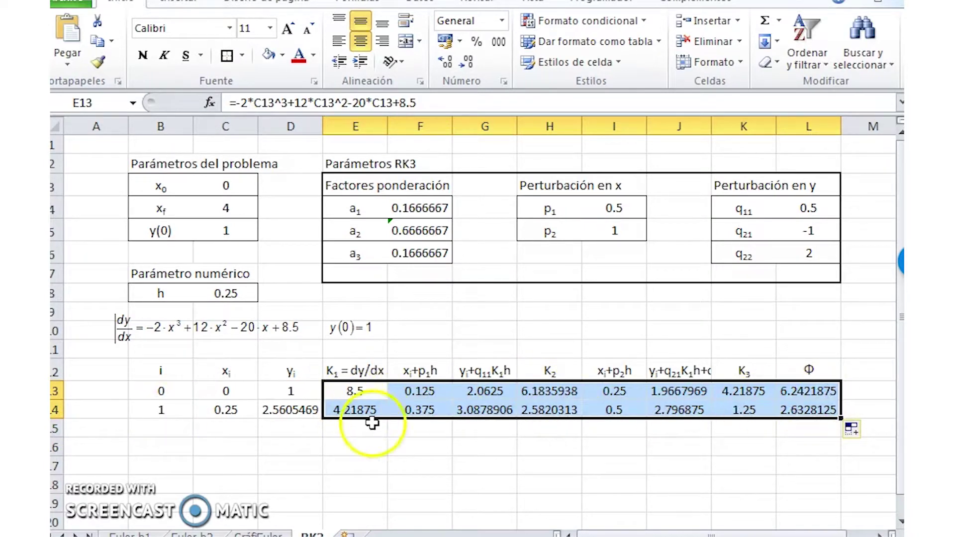
drag(155, 411, 838, 410)
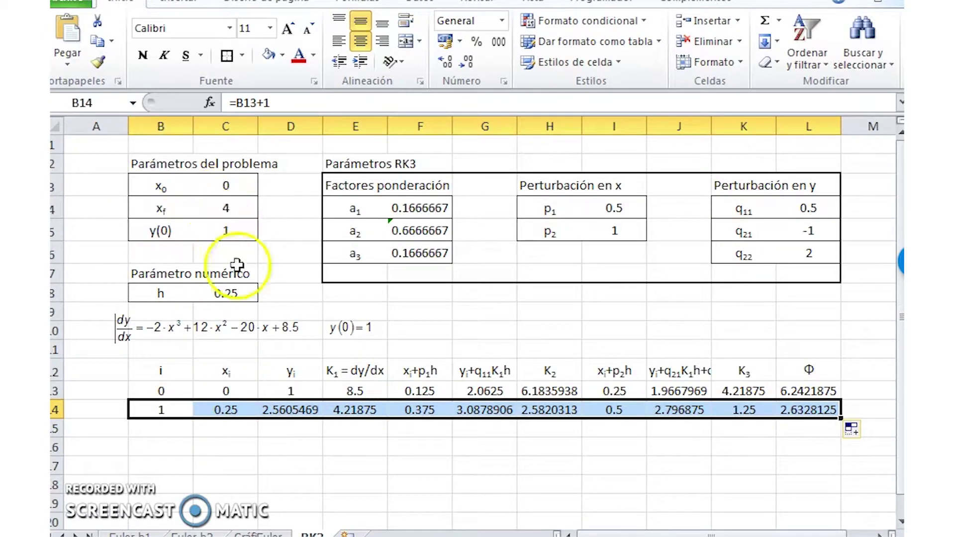
scroll(845, 427, down, 2)
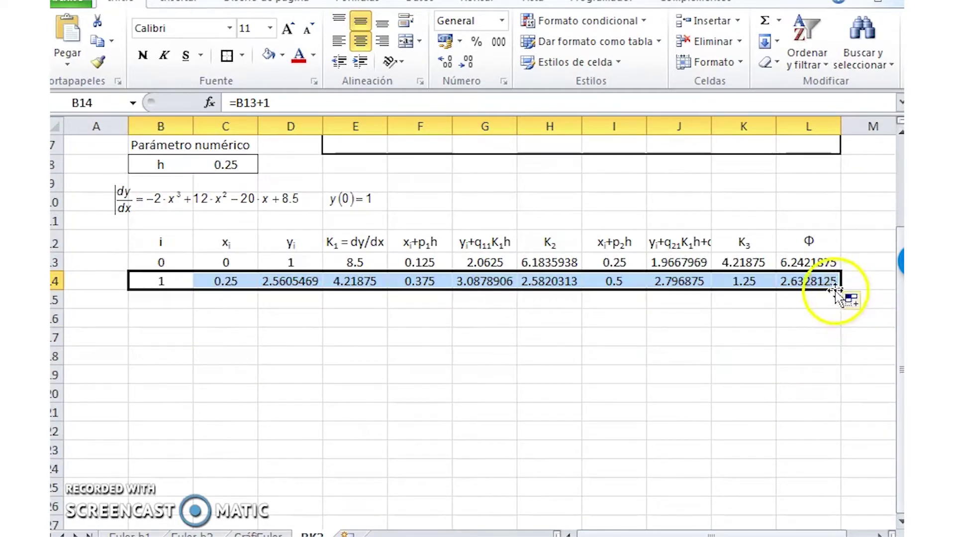
drag(840, 290, 850, 488)
scroll(848, 473, down, 2)
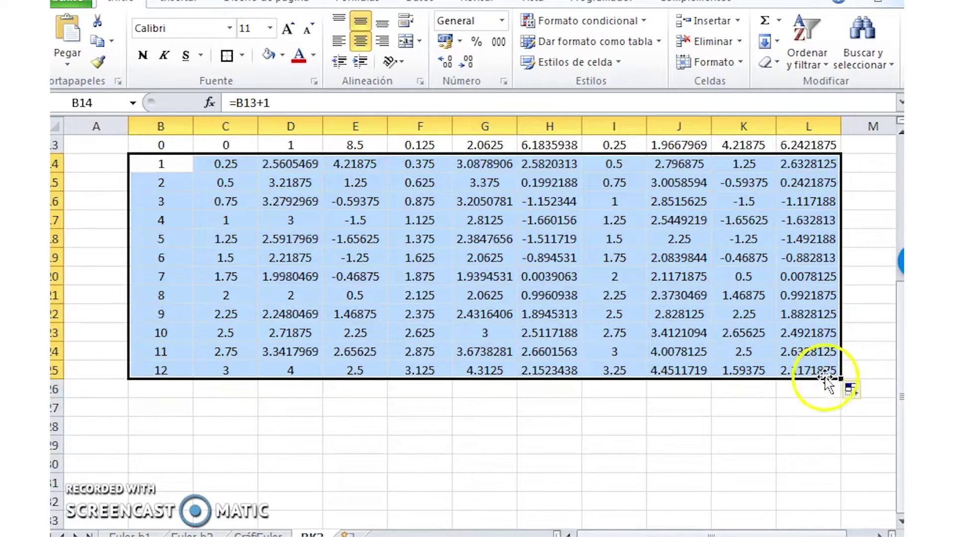
drag(840, 379, 848, 437)
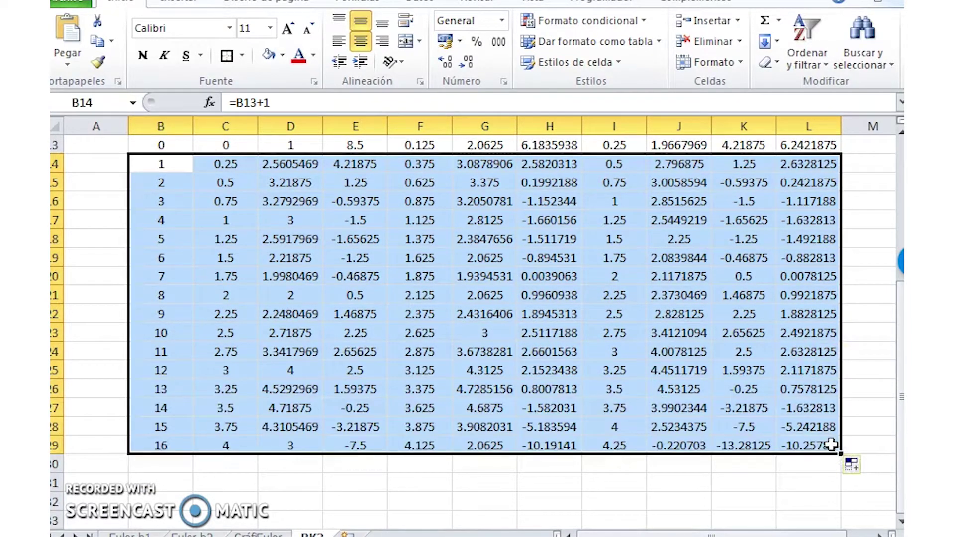
- Apply outside borders to the iteration table's header row, B12:L12
scroll(841, 443, up, 2)
drag(161, 242, 789, 240)
click(242, 55)
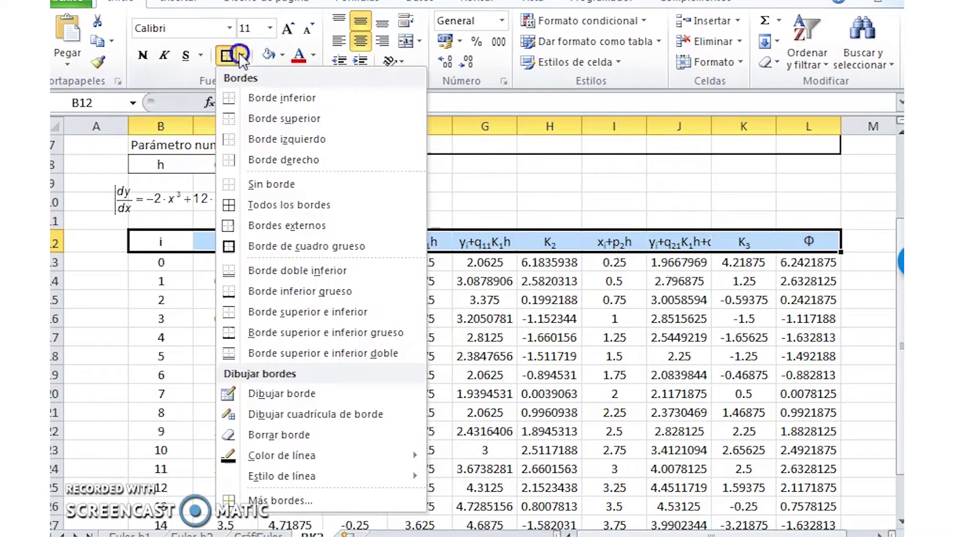
click(264, 227)
- Add outside borders to B13:L13 and copy that row's format onto the iteration rows 14 to 29
drag(161, 262, 788, 261)
click(225, 55)
click(101, 70)
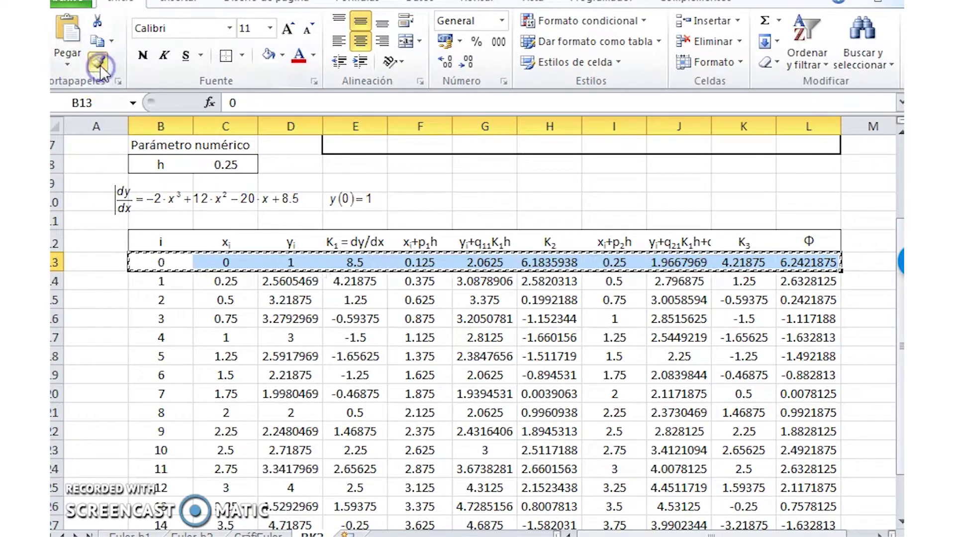
drag(160, 281, 807, 506)
click(502, 246)
scroll(255, 384, up, 3)
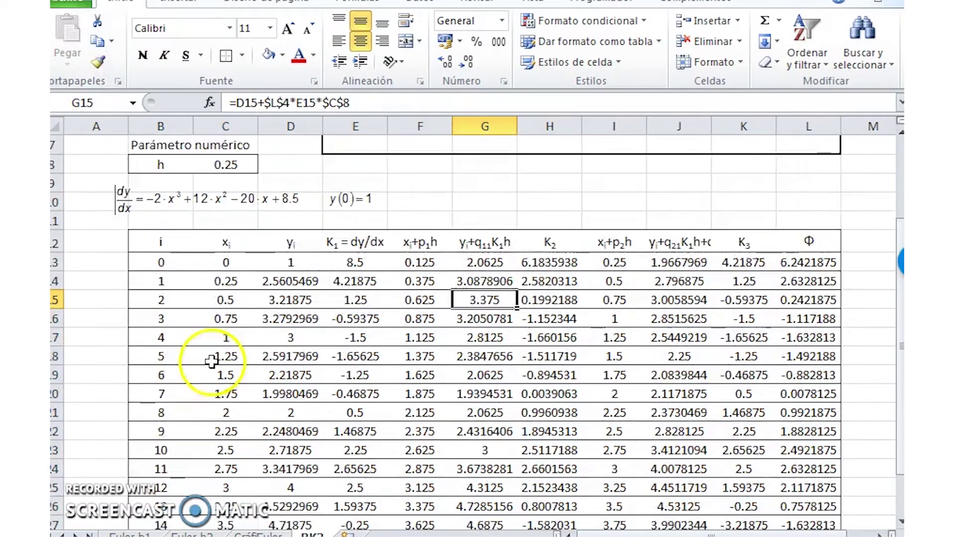
scroll(255, 393, down, 3)
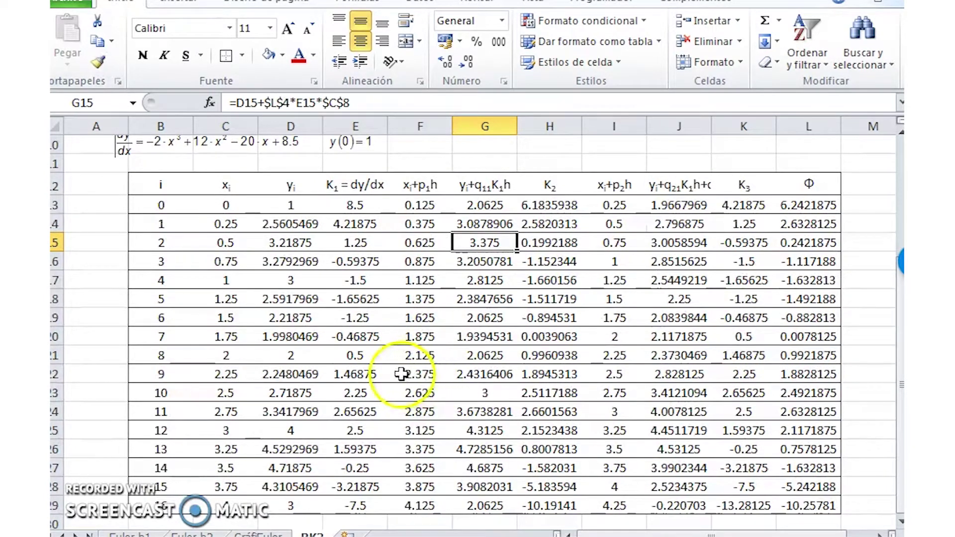
- Review the xi and yi results in C13:D29 together with the problem and RK3 parameters
drag(291, 205, 303, 502)
drag(291, 205, 297, 505)
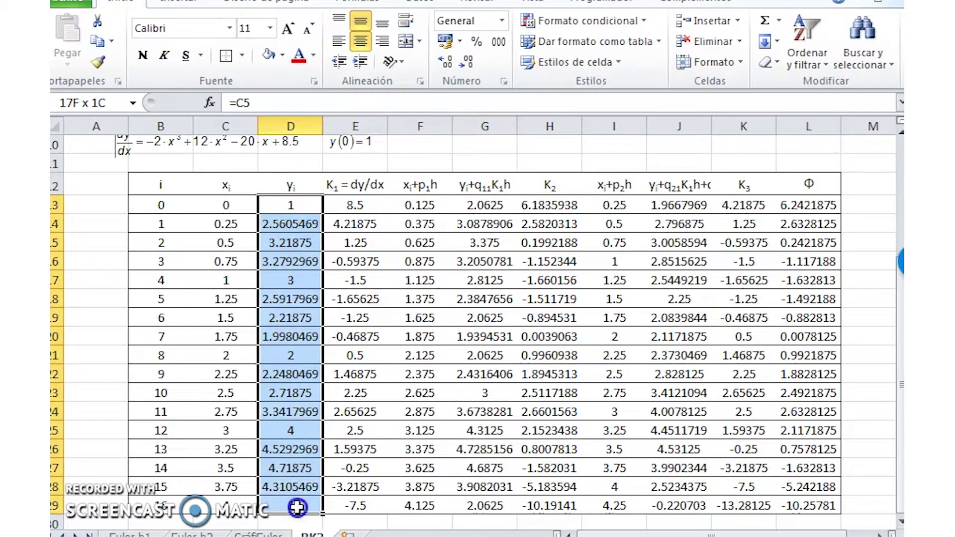
drag(224, 204, 311, 504)
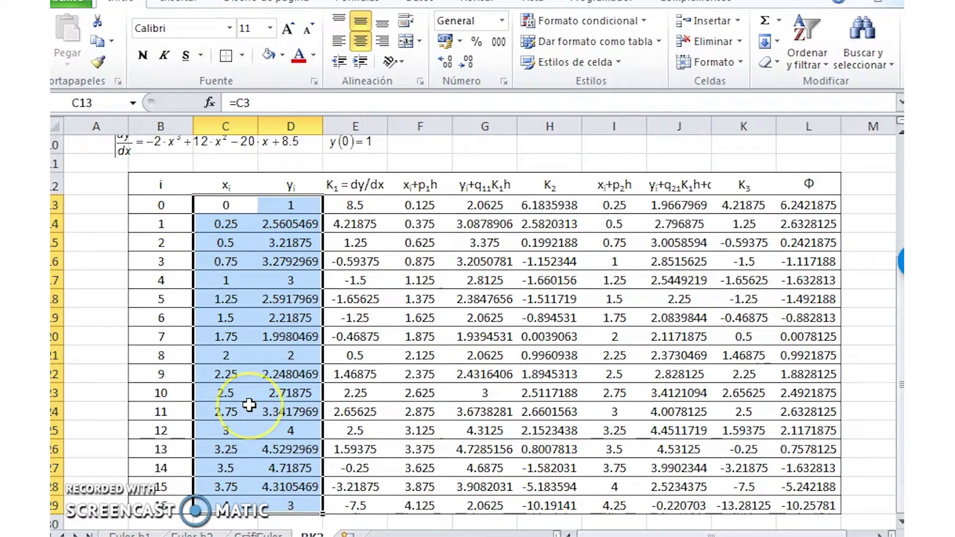
scroll(248, 404, up, 4)
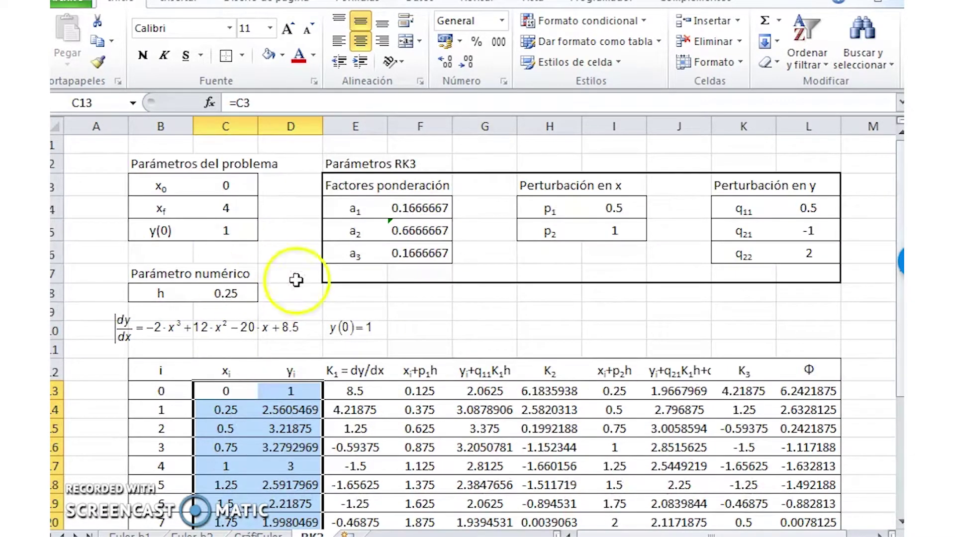
click(76, 152)
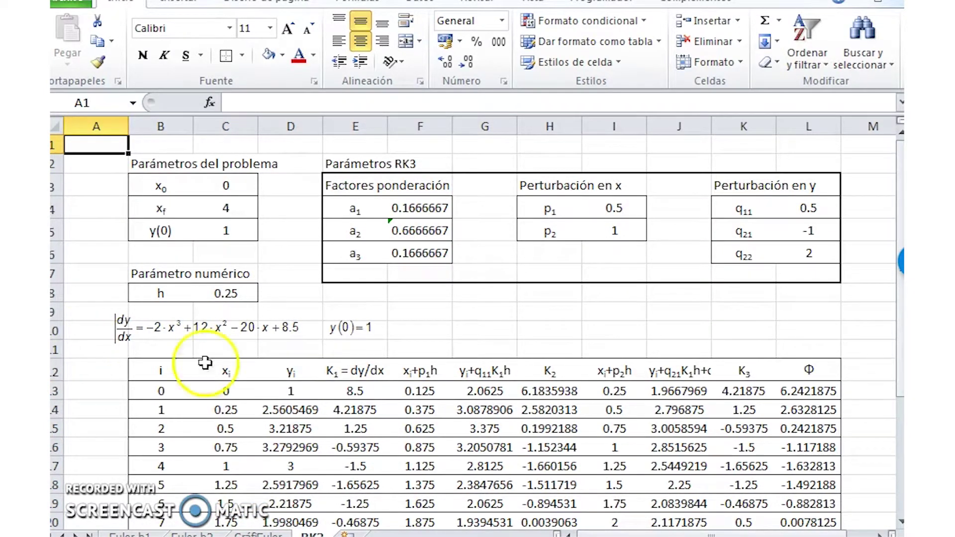
scroll(289, 403, down, 4)
scroll(291, 404, up, 4)
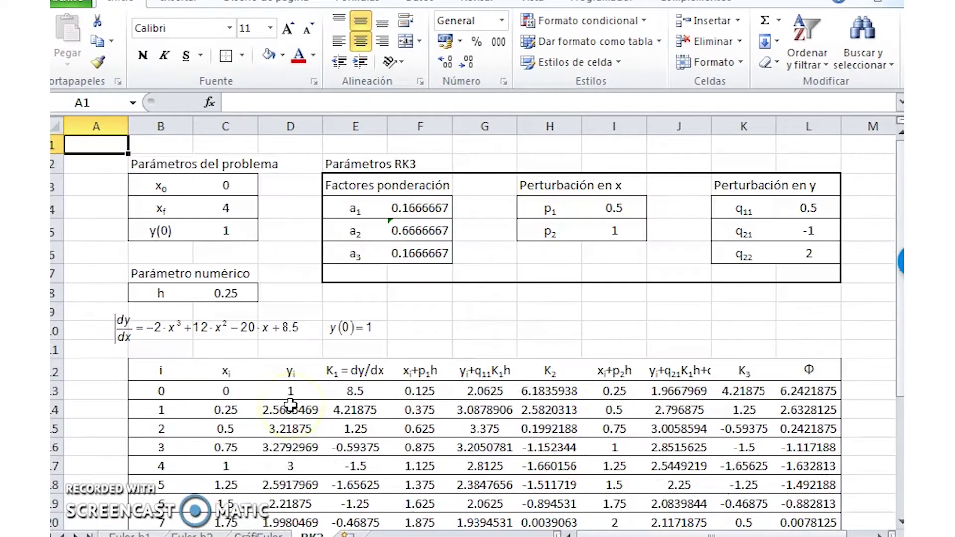
scroll(291, 404, down, 3)
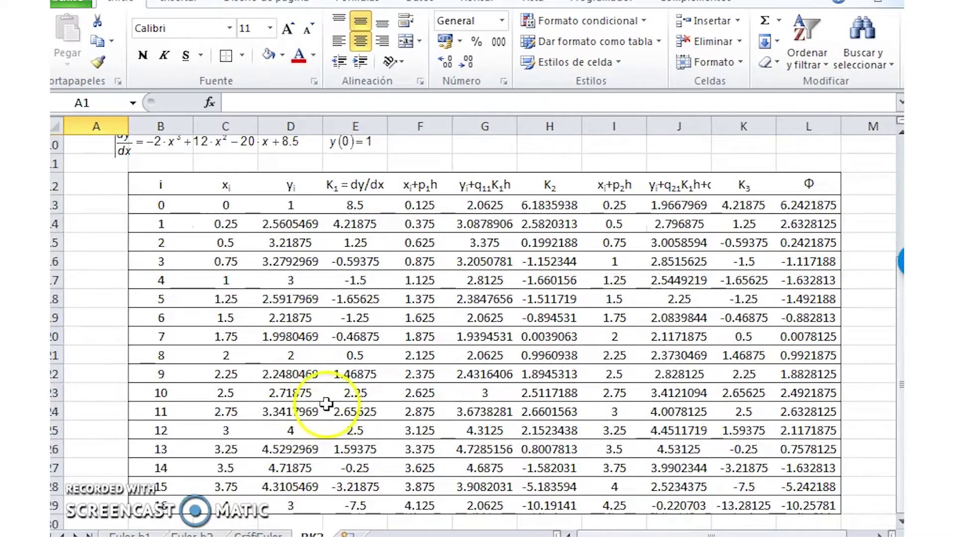
scroll(325, 404, up, 3)
scroll(326, 404, down, 3)
- Create a copy of the RK3 sheet at the end of the workbook
right_click(314, 532)
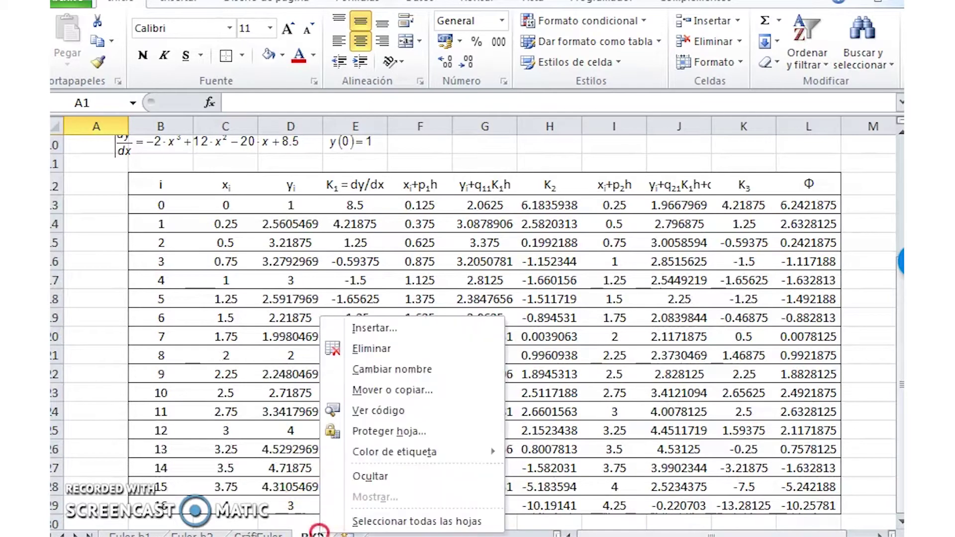
click(396, 391)
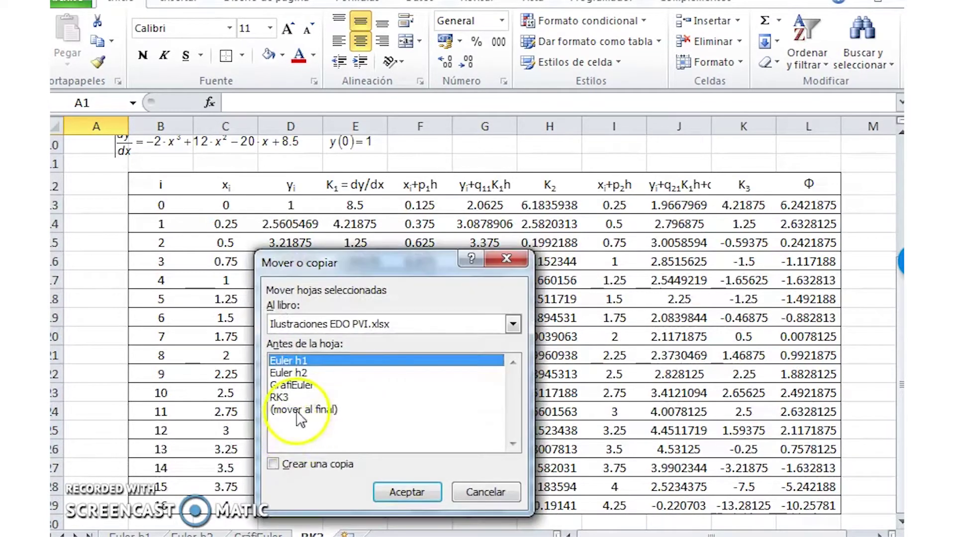
click(278, 410)
click(269, 465)
click(378, 494)
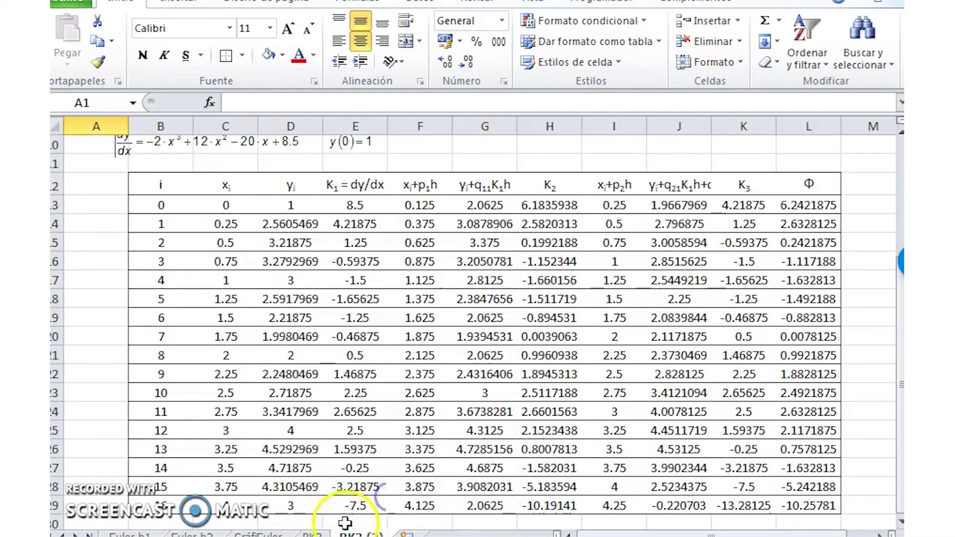
- Rename the copied sheet as RK24
right_click(362, 533)
click(423, 370)
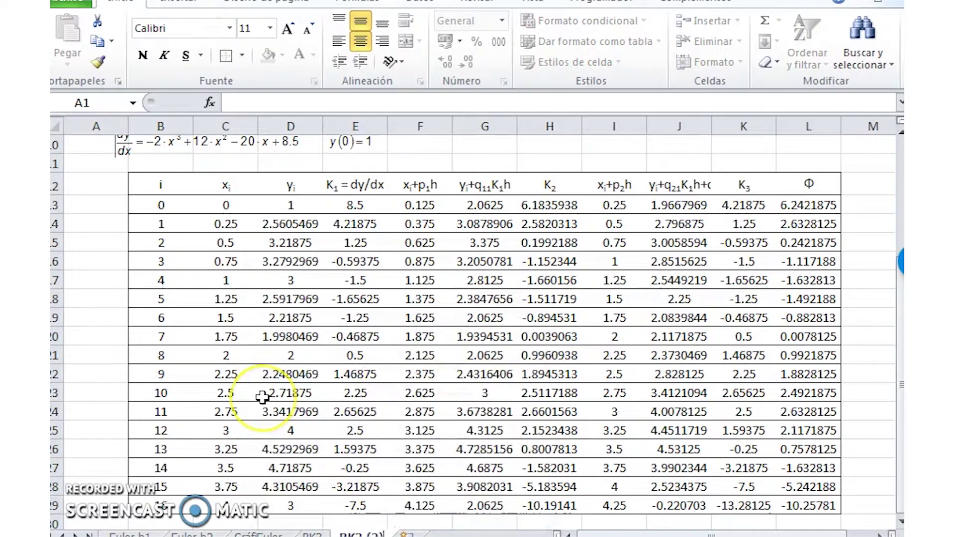
text(RK24)
key(Return)
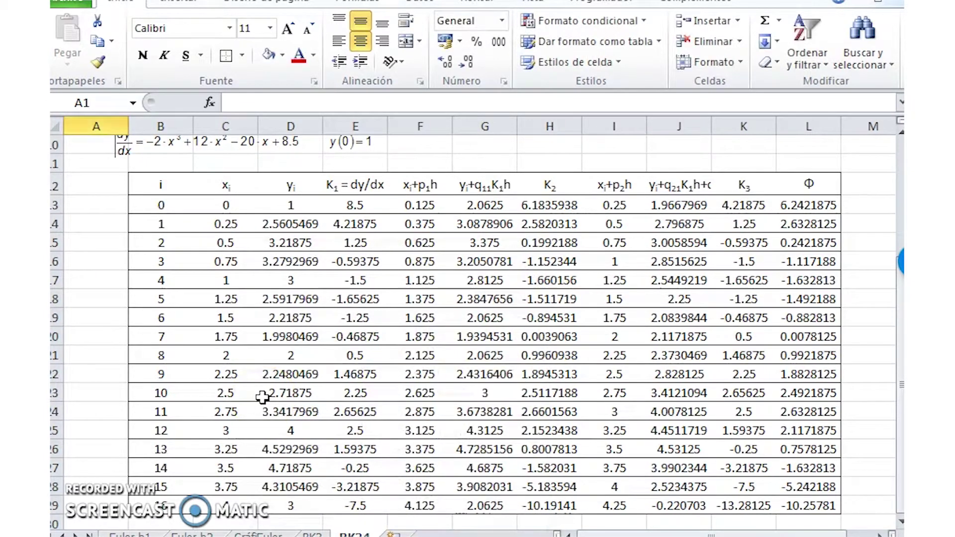
- Paste the R-K Tradicional coefficient box beside the parameter tables, over columns M to R from row 2 to row 7
scroll(262, 396, up, 3)
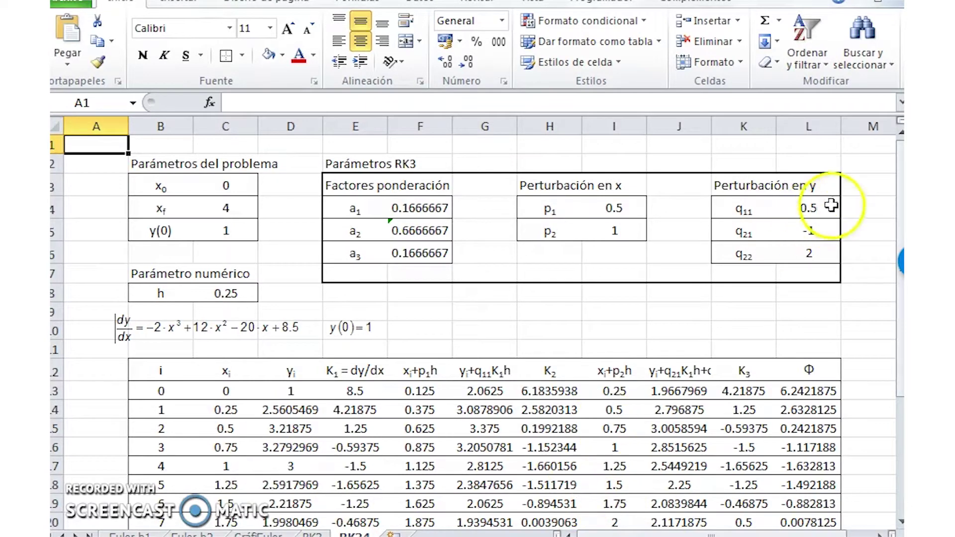
click(864, 184)
key(Right)
key(Right)
key(Right)
key(Right)
key(Right)
key(Left)
key(Left)
key(Left)
key(Left)
key(ctrl+v)
click(663, 277)
click(595, 366)
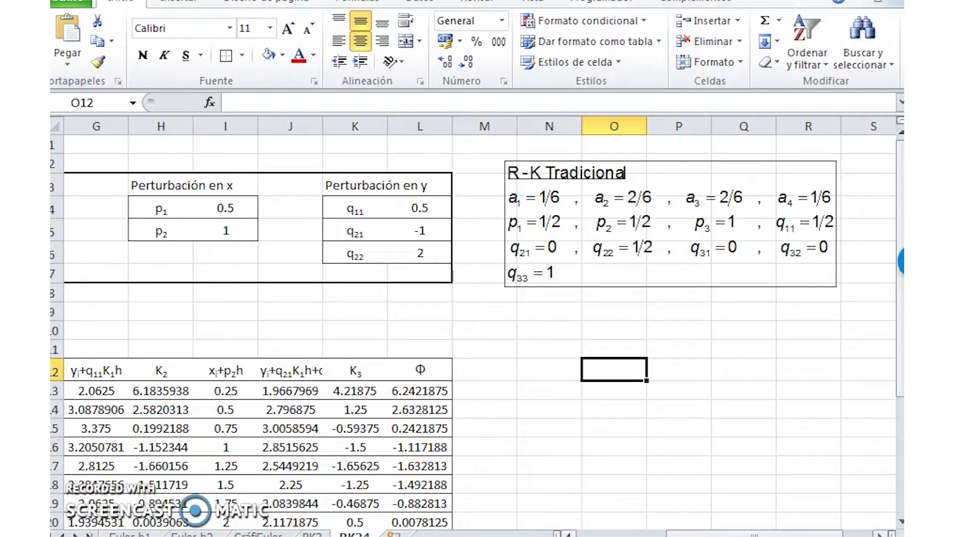
- Extend the parameter box by filling its empty bordered row E7:L7 down to row 8
drag(696, 534, 637, 534)
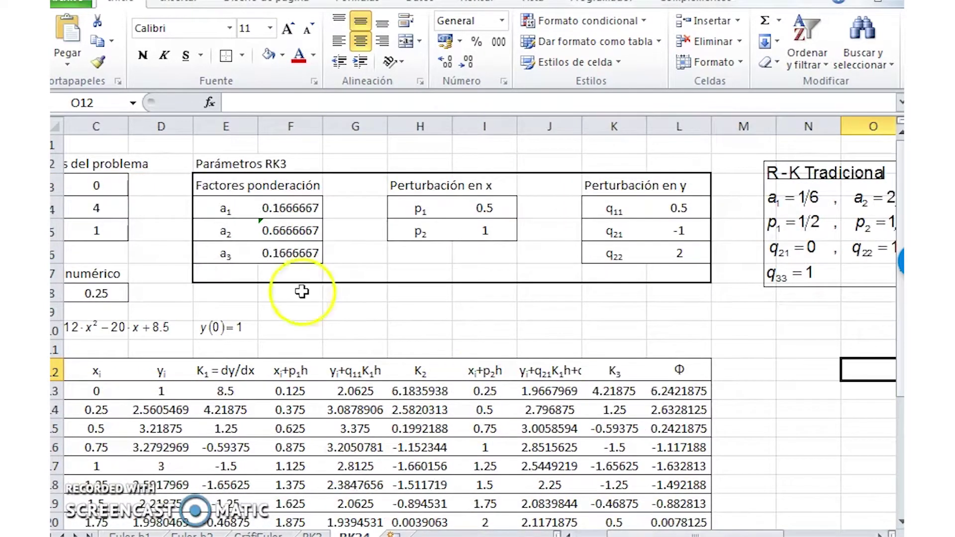
drag(189, 272, 710, 301)
click(222, 274)
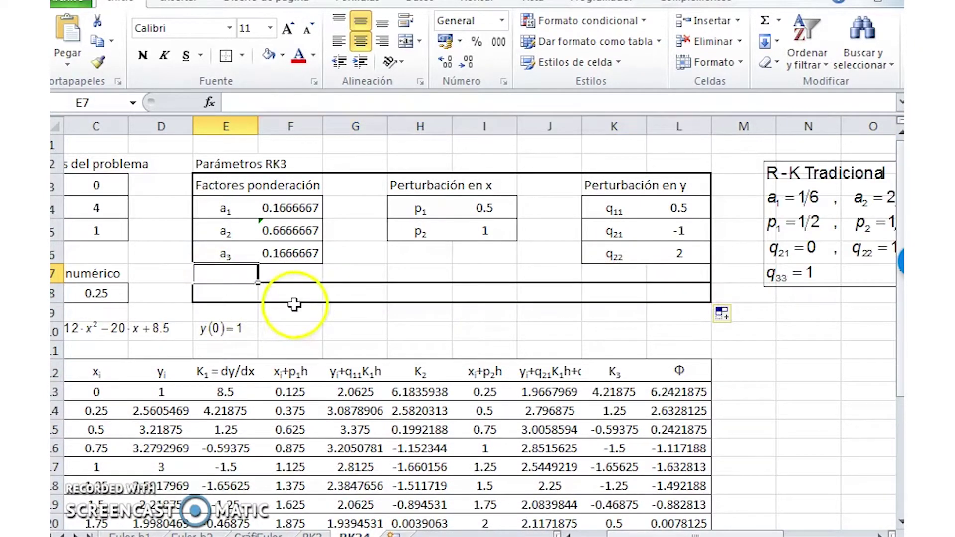
- Clear the borders from E7:L8 by filling blank cells over them, and extend the a3 label into E7 as a4
click(732, 299)
drag(776, 306, 207, 300)
click(742, 269)
mouse_move(742, 269)
mouse_down()
mouse_move(744, 304)
mouse_move(739, 277)
mouse_up()
drag(778, 302, 196, 270)
click(219, 249)
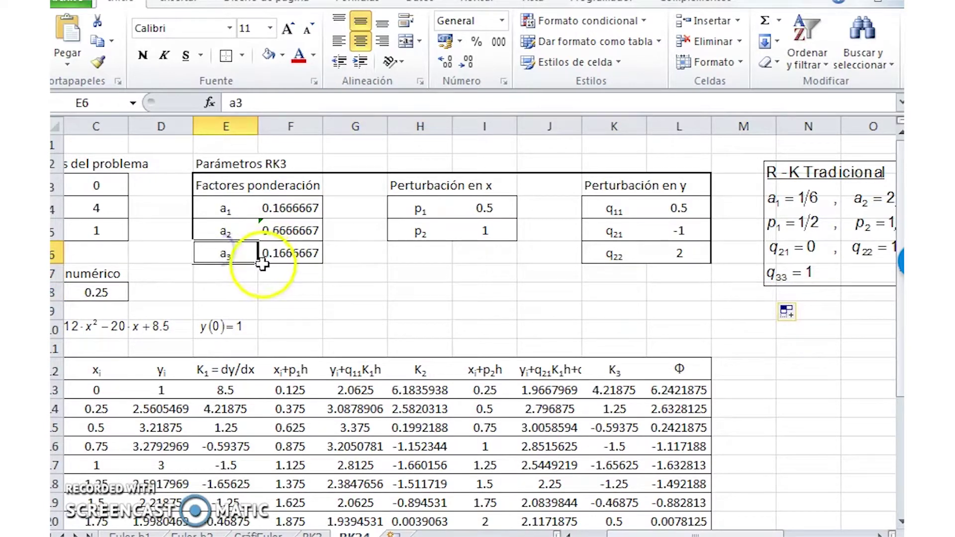
drag(259, 272, 256, 277)
- Enter the weighting factors a1 to a4 in F4:F7 as 1/6, 2/6, 2/6 and 1/6
click(278, 208)
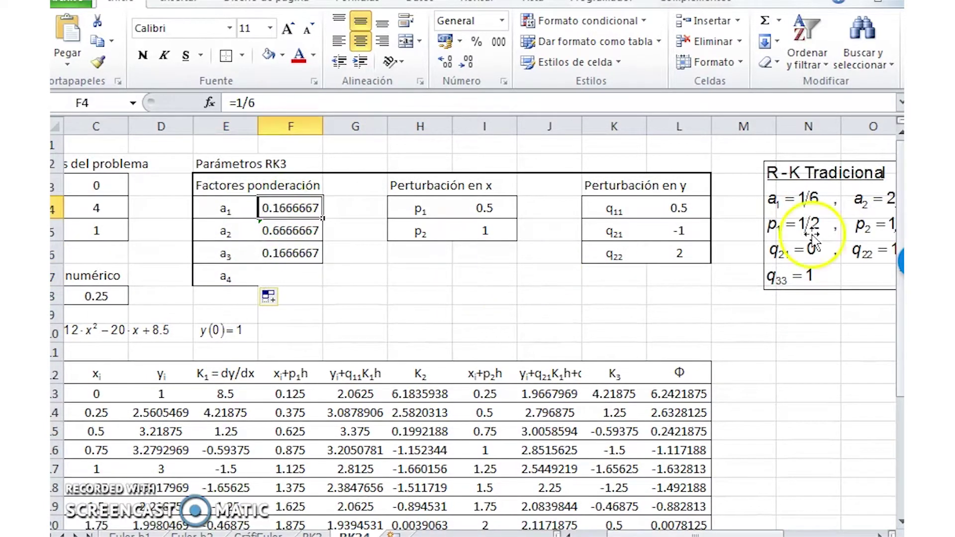
drag(706, 534, 750, 534)
text(=1/6)
key(Return)
text(=2/6)
key(Return)
text(+)
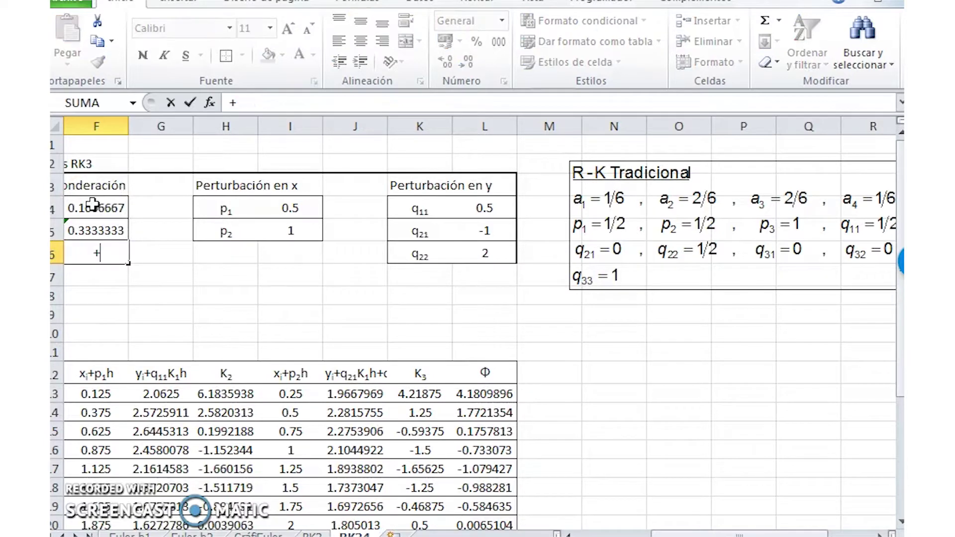
text(2/6)
key(Return)
text(+2)
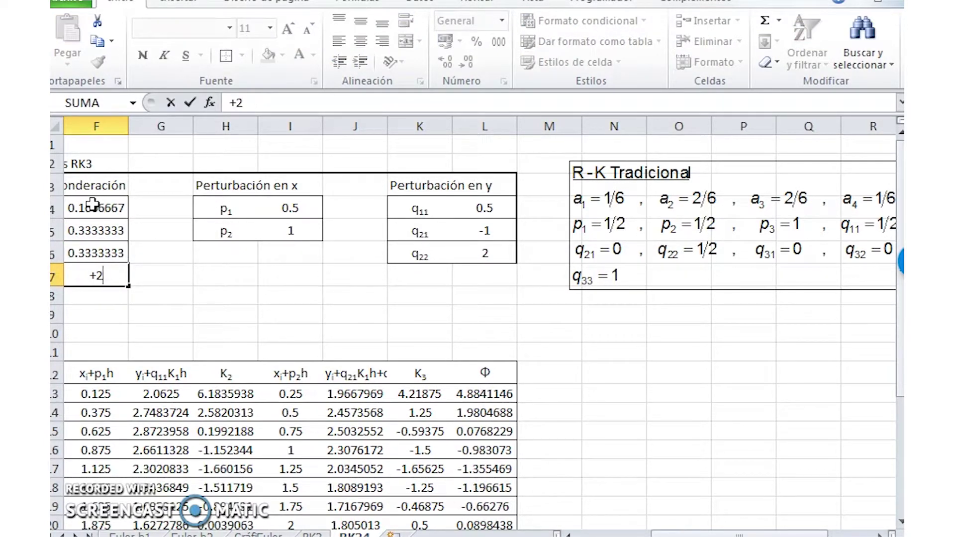
text(1/6)
key(Return)
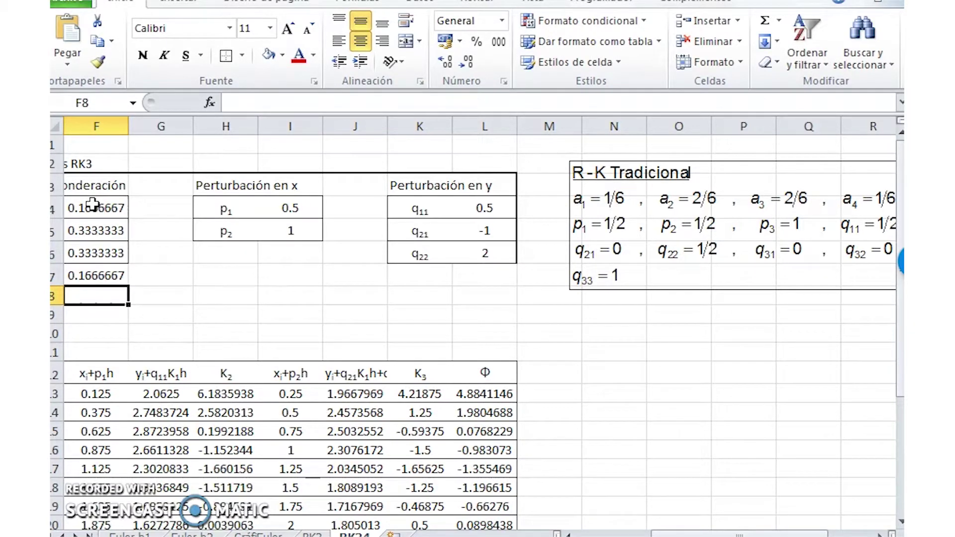
drag(93, 203, 115, 269)
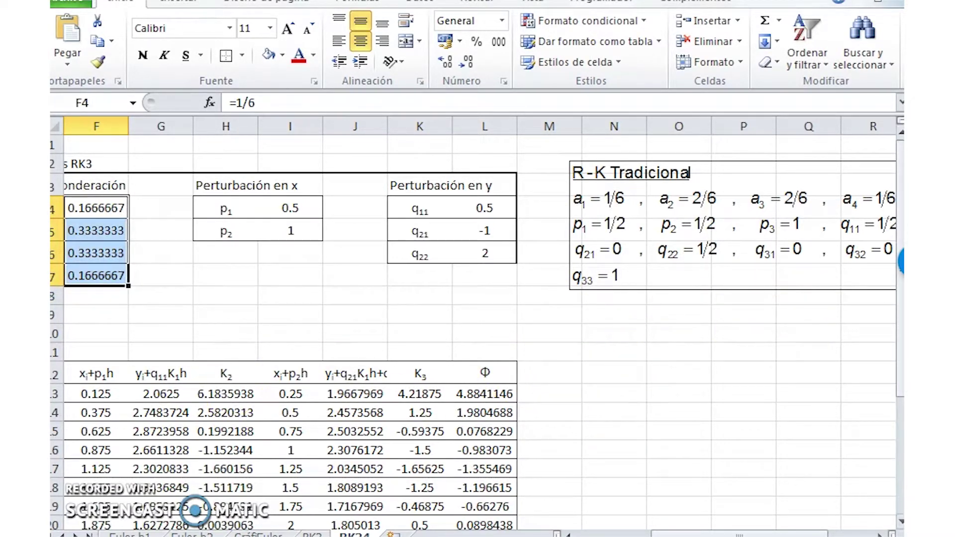
- Extend the p2 label of the x perturbation table down one cell into H6 as p3
click(771, 429)
key(Right)
key(Right)
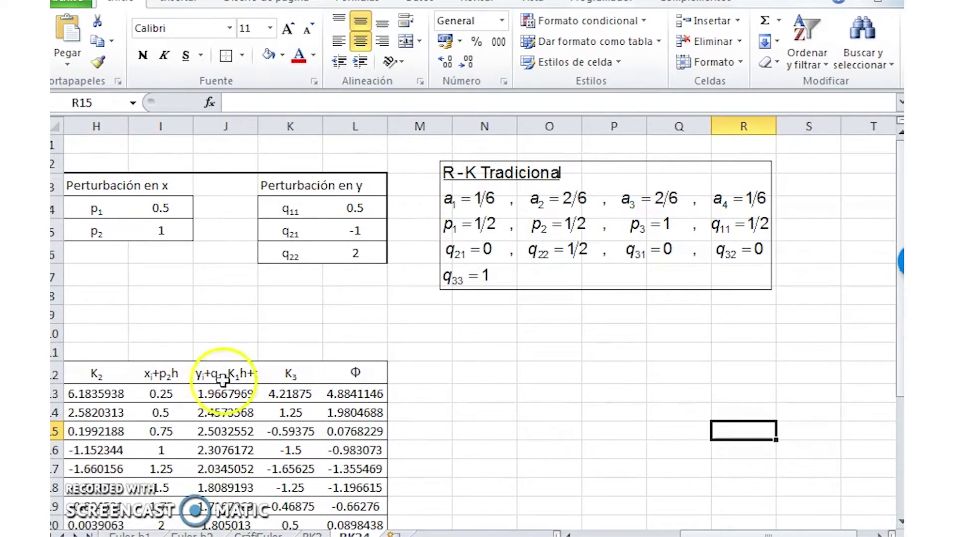
click(97, 231)
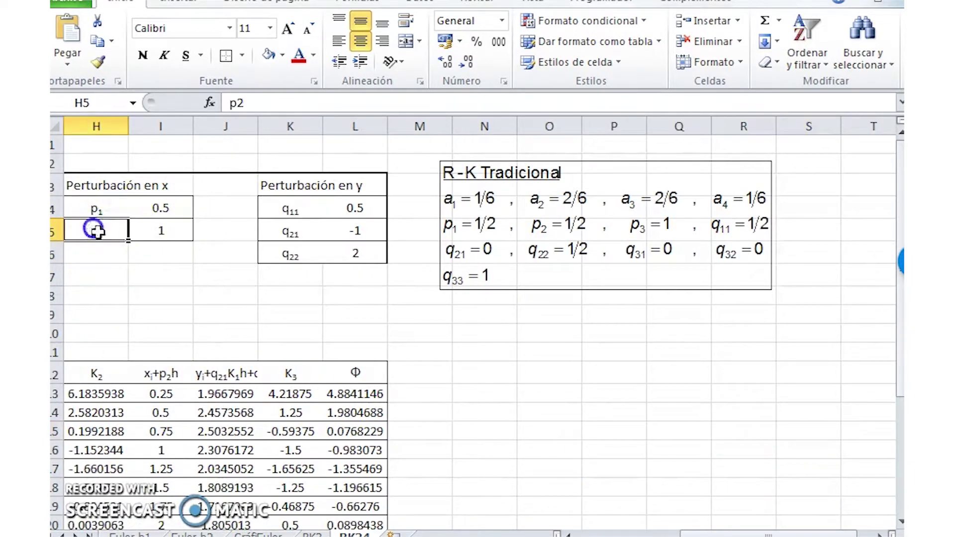
drag(127, 242, 128, 262)
- Set p2 to =1/2 and p3 to 1 in I5:I6, and copy the cell format of I5 onto I6
click(157, 207)
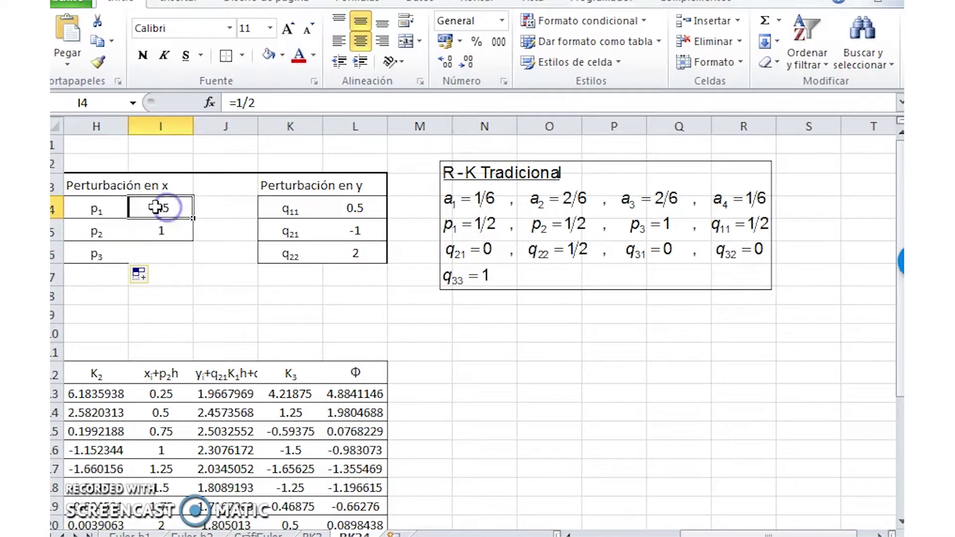
text(+)
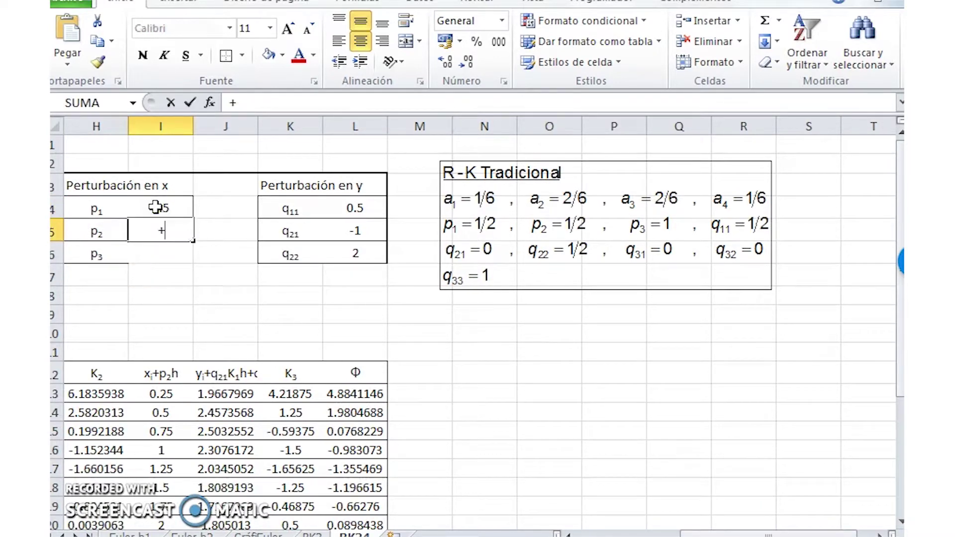
text(1/2)
key(Return)
text(+1)
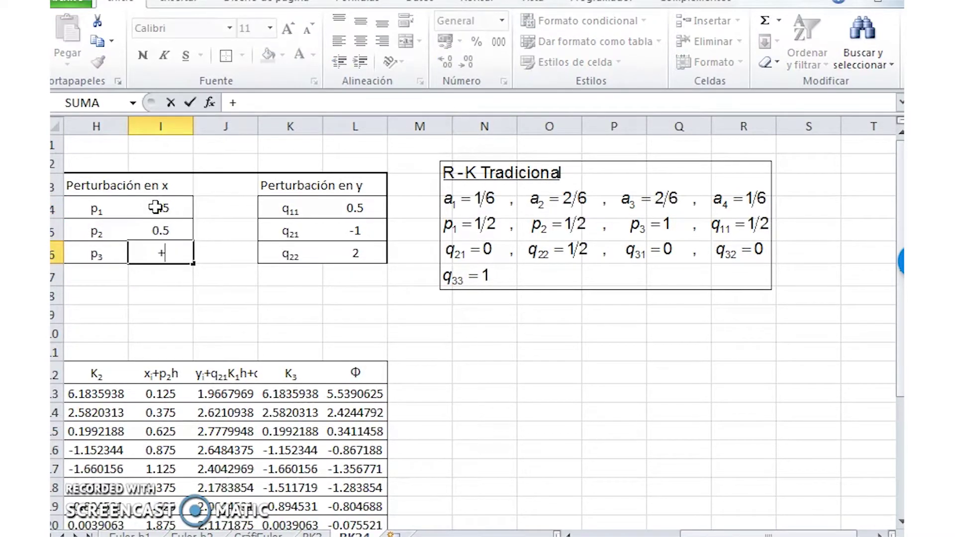
key(Return)
click(161, 231)
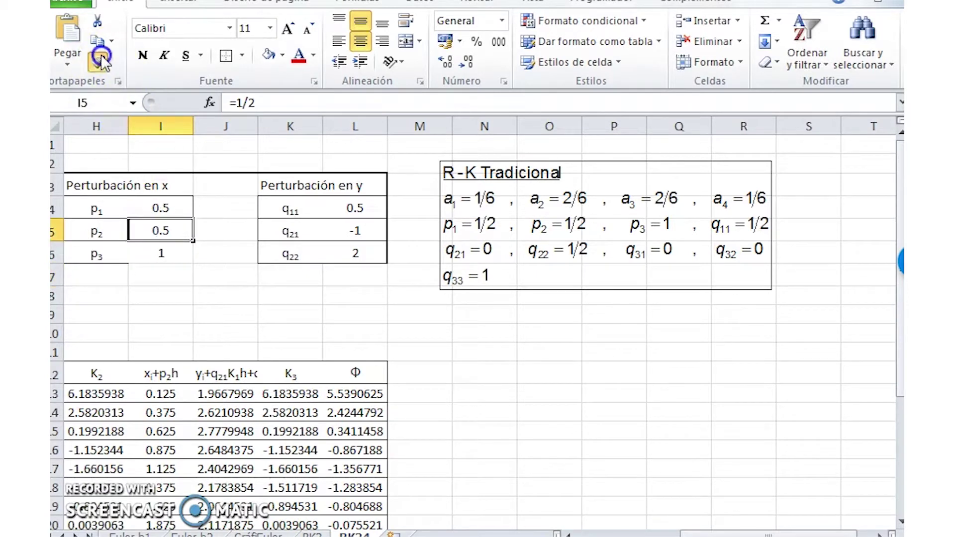
click(161, 253)
- Copy the bordered format of the q22 row K6:L6 onto K7:L10
click(276, 259)
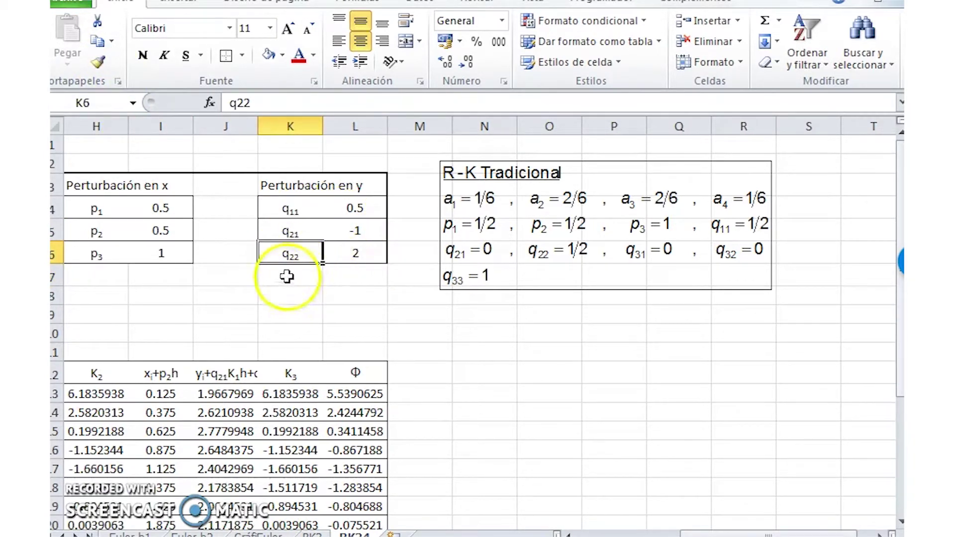
mouse_move(325, 264)
mouse_down()
mouse_move(326, 273)
mouse_move(326, 254)
mouse_up()
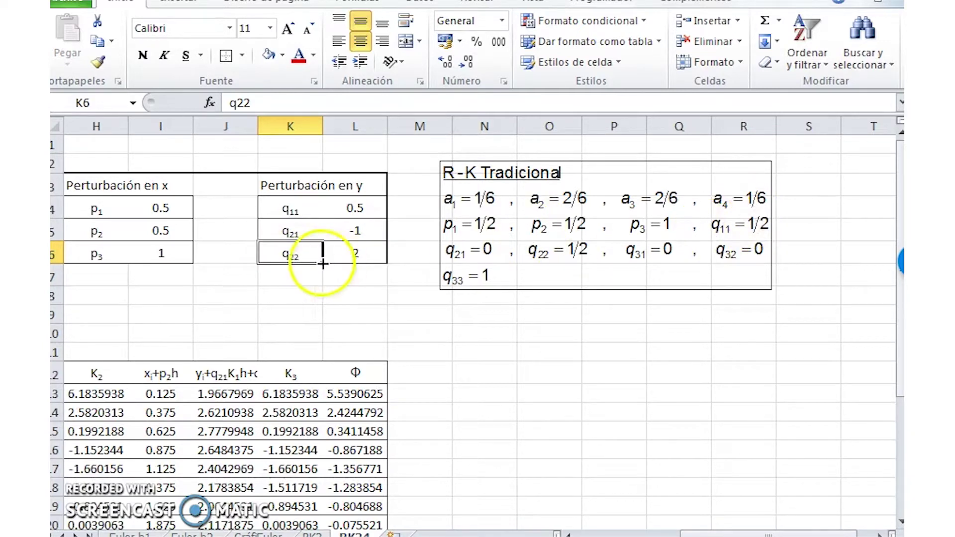
click(287, 276)
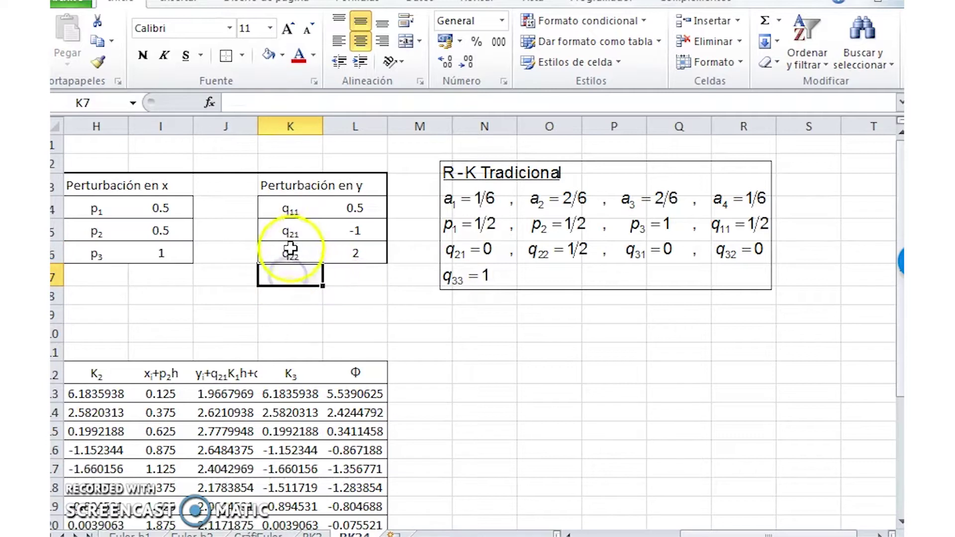
drag(288, 254, 355, 254)
click(99, 63)
mouse_move(279, 274)
mouse_down()
mouse_move(315, 294)
mouse_move(351, 334)
mouse_up()
- Copy the q22 label into K7 and edit its subscript so it reads q31
click(305, 273)
key(Up)
key(ctrl+c)
key(Down)
key(ctrl+v)
key(F2)
key(Left)
key(Left)
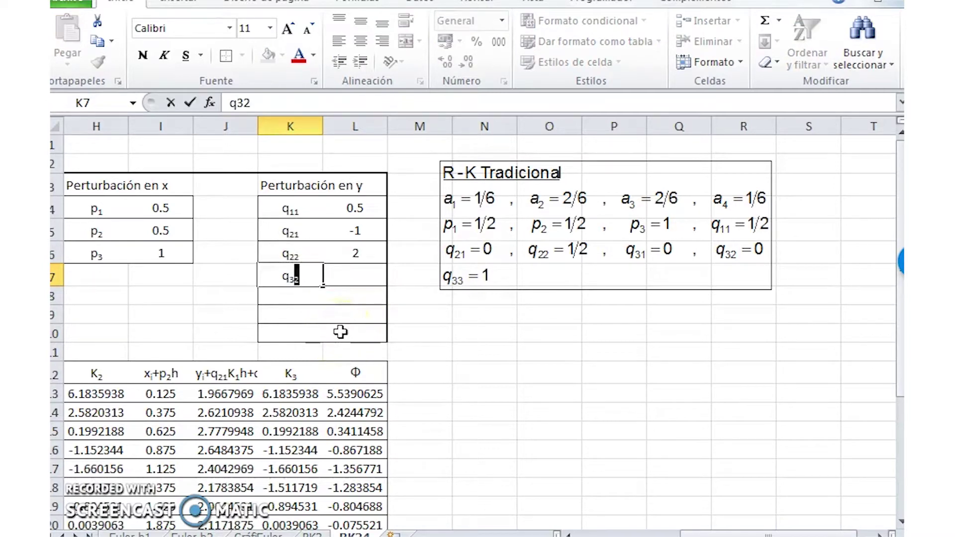
text(31)
key(Return)
- Enter the y perturbation values in L4:L7: q11 =1/2, q21 0, q22 =1/2 and q31 0
key(Up)
key(Right)
key(Up)
key(Up)
key(Up)
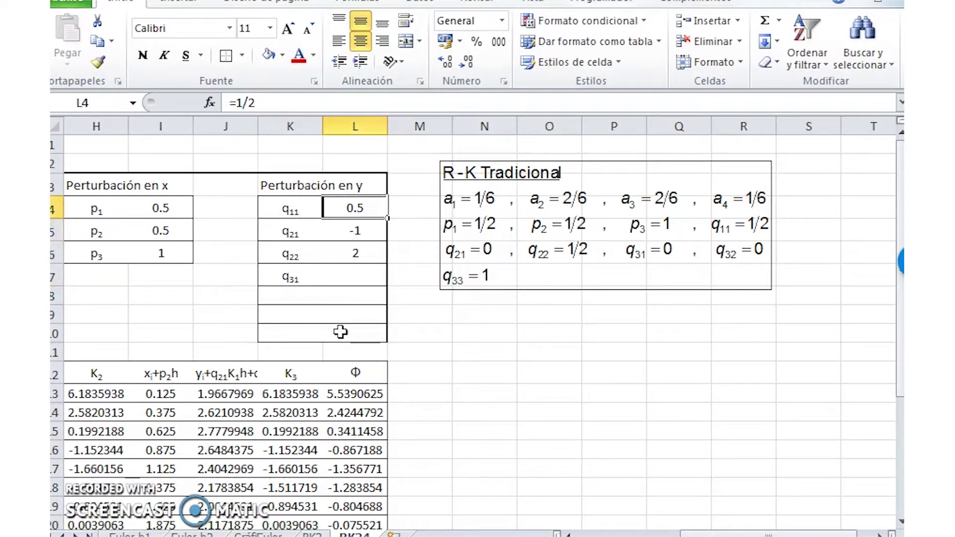
text(+1/2)
key(Return)
text(0)
key(Return)
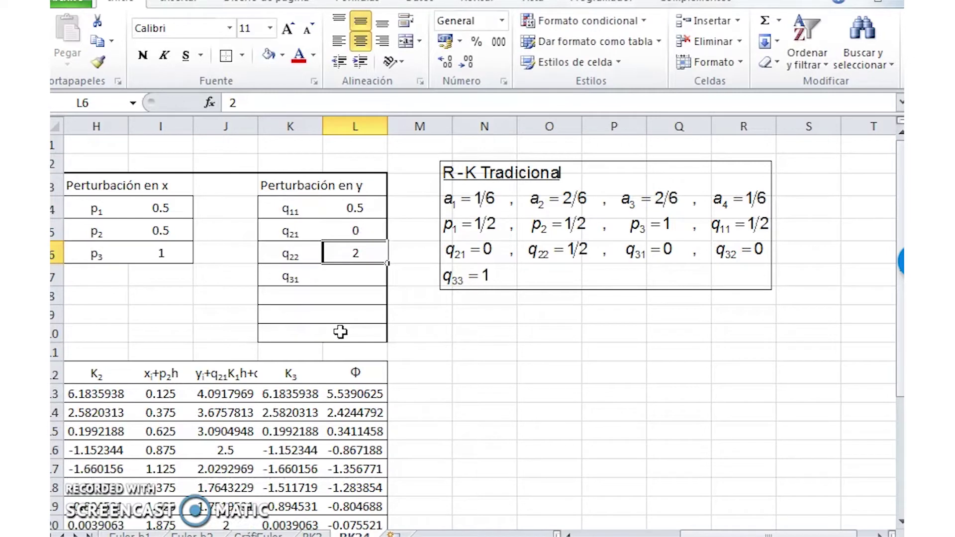
text(+1/2)
key(Return)
text(0)
key(Return)
- Extend the labels to q32 and q33 in K8:K9, and enter 0 for q32 and 1 for q33
key(Up)
key(Left)
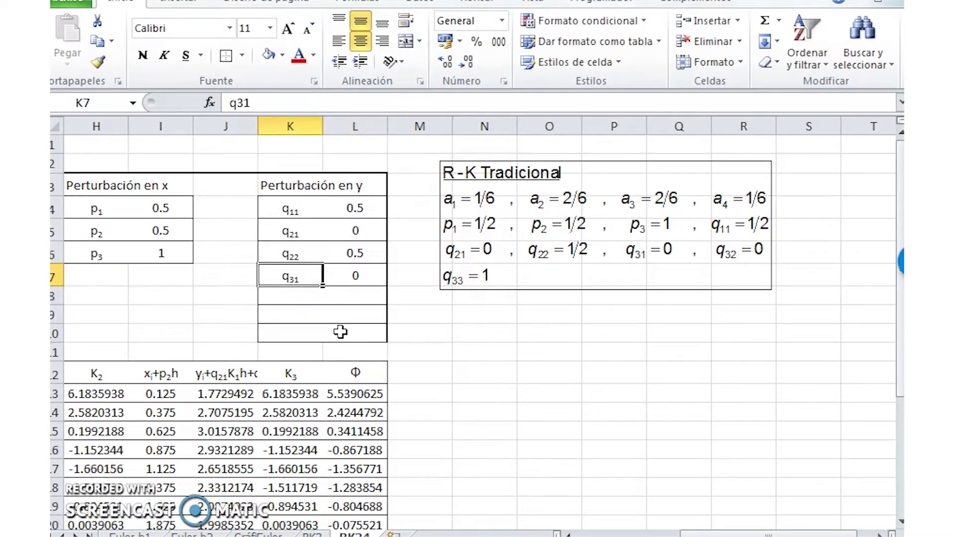
drag(323, 286, 324, 308)
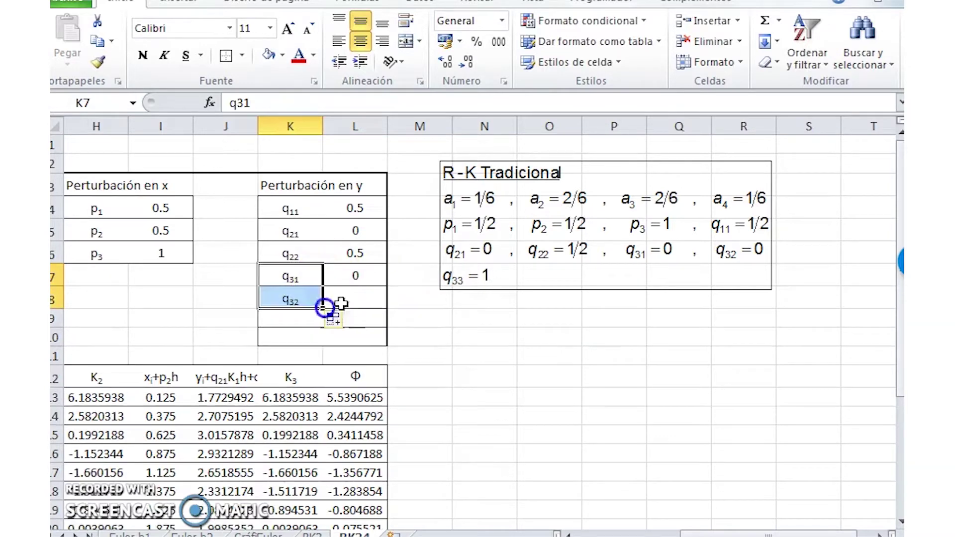
click(366, 299)
text(0)
key(Return)
click(298, 299)
drag(324, 311, 322, 323)
click(363, 321)
text(1)
key(Return)
- Clear the leftover borders of K10:L10 by filling blank cell M10 across to J10
click(431, 346)
click(456, 351)
click(425, 342)
drag(452, 350, 198, 343)
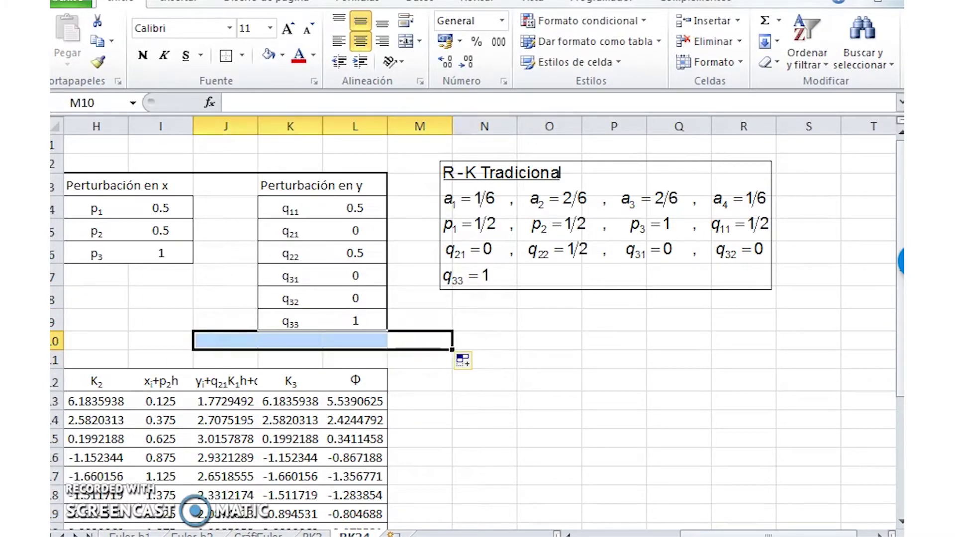
- Apply a thick outside border around the whole RK parameter block E2:L9
drag(676, 533, 592, 533)
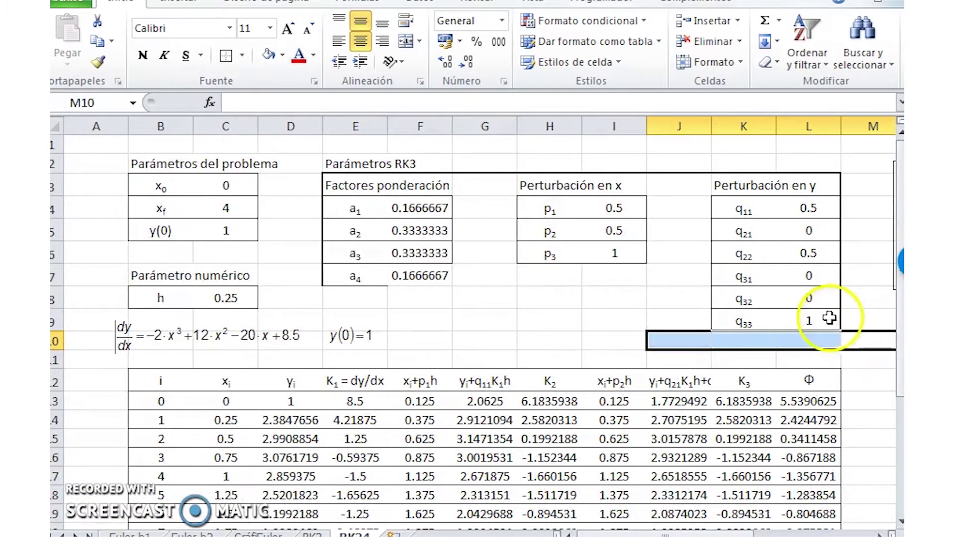
drag(818, 320, 378, 171)
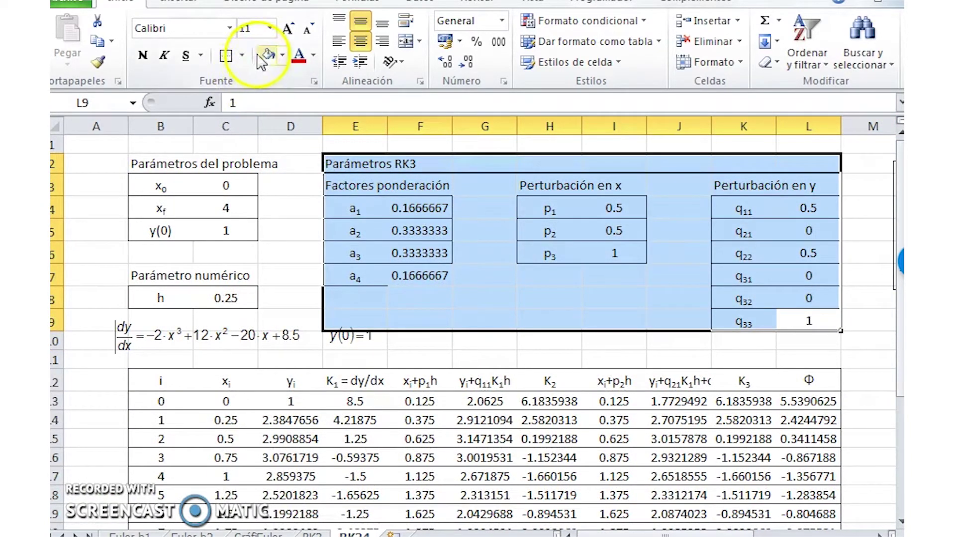
click(242, 56)
click(243, 247)
click(552, 319)
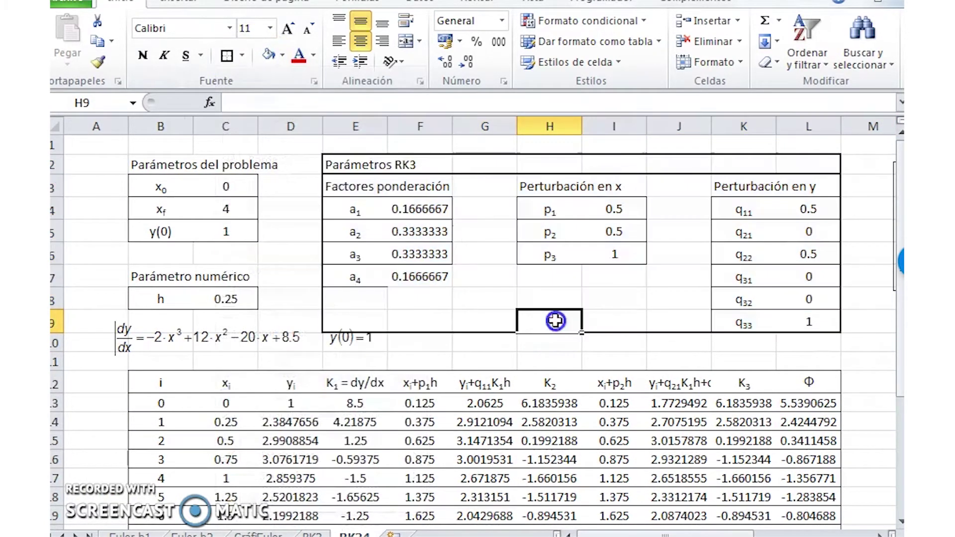
- Copy the bordered format of the a3 row E6:F6 onto the a4 row E7:F7
scroll(553, 298, down, 1)
scroll(541, 354, up, 1)
drag(355, 254, 423, 253)
click(475, 299)
- Move the Φ column L12:L29 three columns over to O12:O29, leaving room for the K4 columns
scroll(565, 354, down, 2)
scroll(565, 354, down, 1)
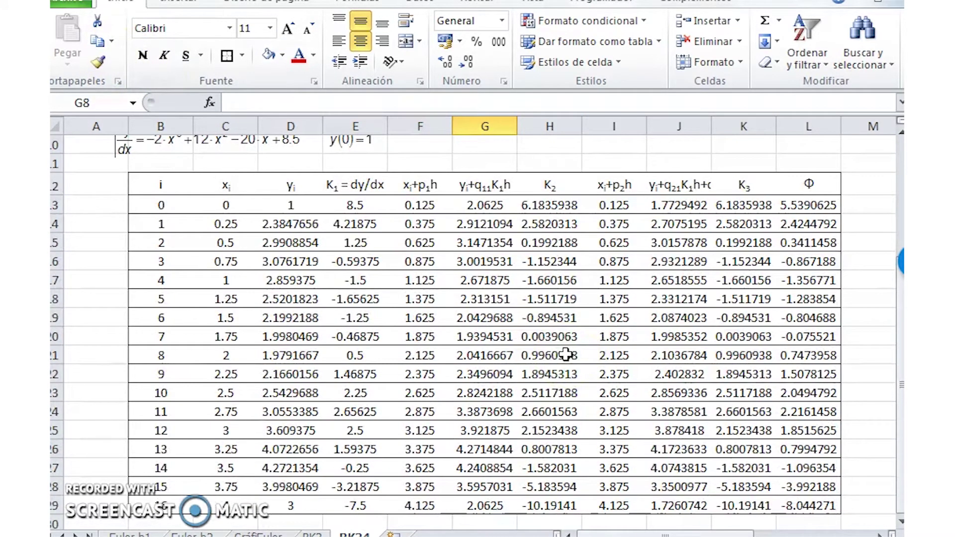
scroll(566, 354, down, 1)
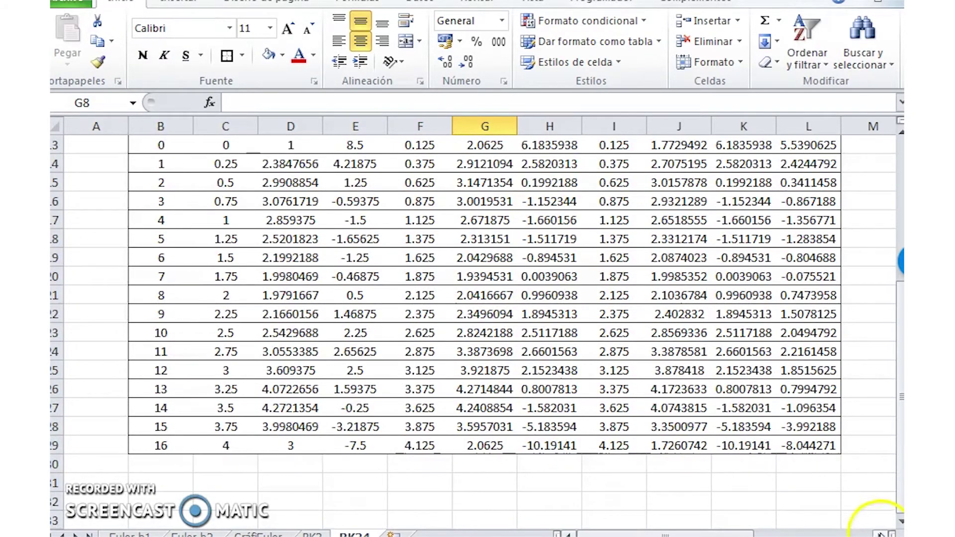
scroll(880, 520, right, 5)
scroll(703, 373, up, 2)
scroll(510, 217, down, 1)
drag(485, 185, 501, 507)
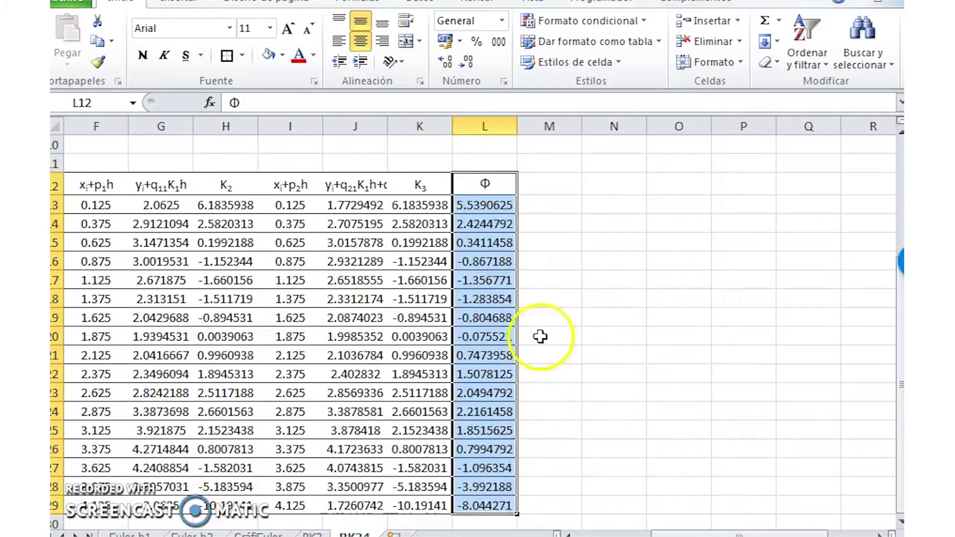
drag(519, 304, 660, 304)
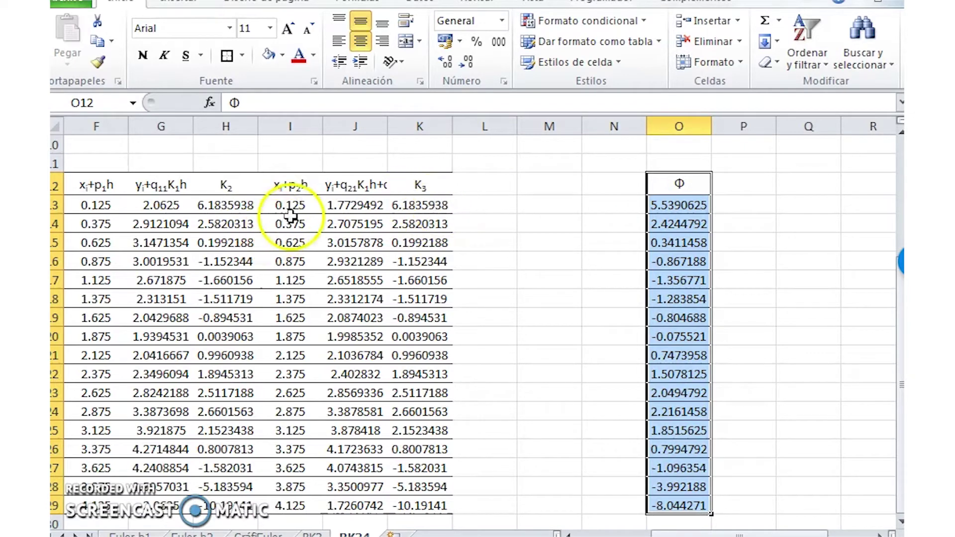
- Copy the headers I12:J12 to L12:M12 and edit the L12 header to read xi+p3h
drag(282, 184, 348, 186)
key(ctrl+c)
click(494, 186)
key(ctrl+v)
key(Escape)
key(F2)
key(Left)
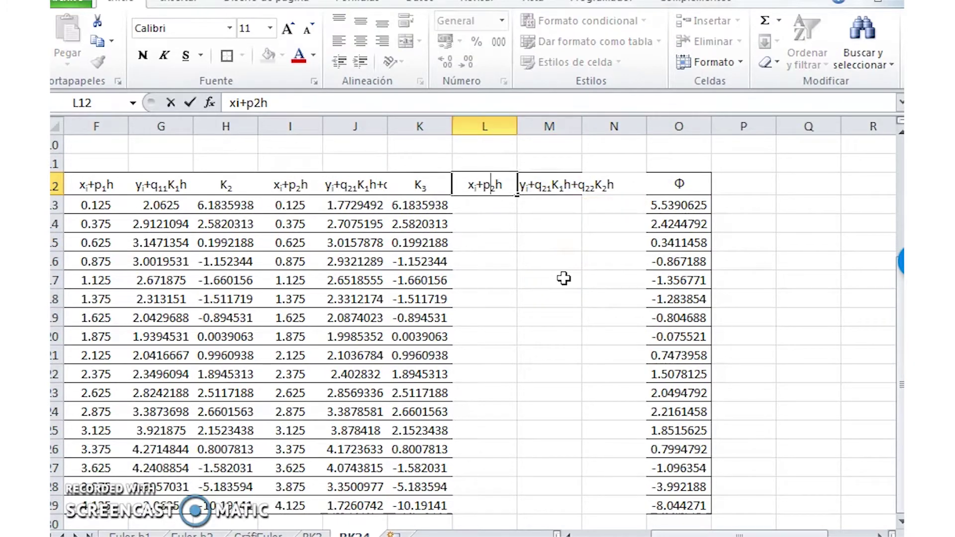
key(Return)
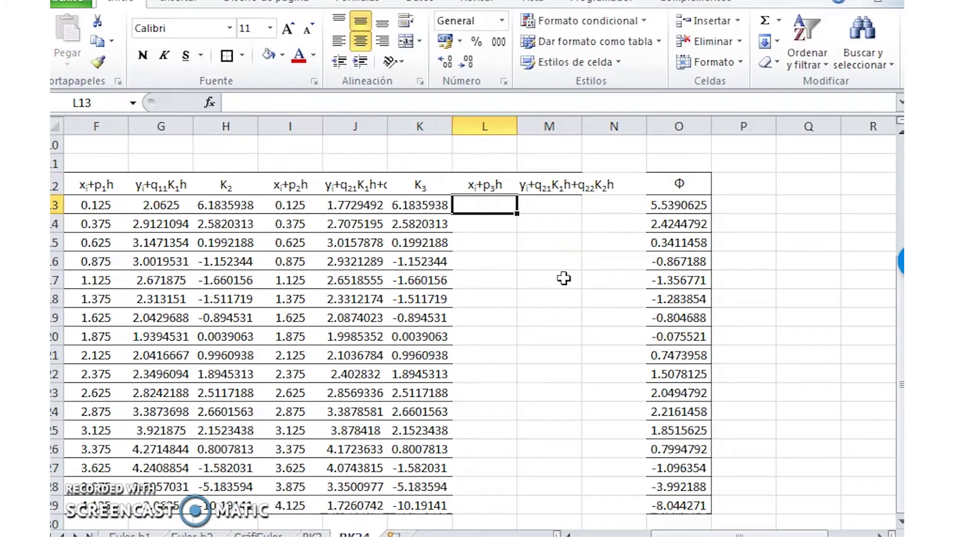
- Enter the formula =C13+$I$6*$C$8 in L13 for the first xi+p3h value
text(=)
drag(661, 531, 448, 528)
click(227, 201)
text(+)
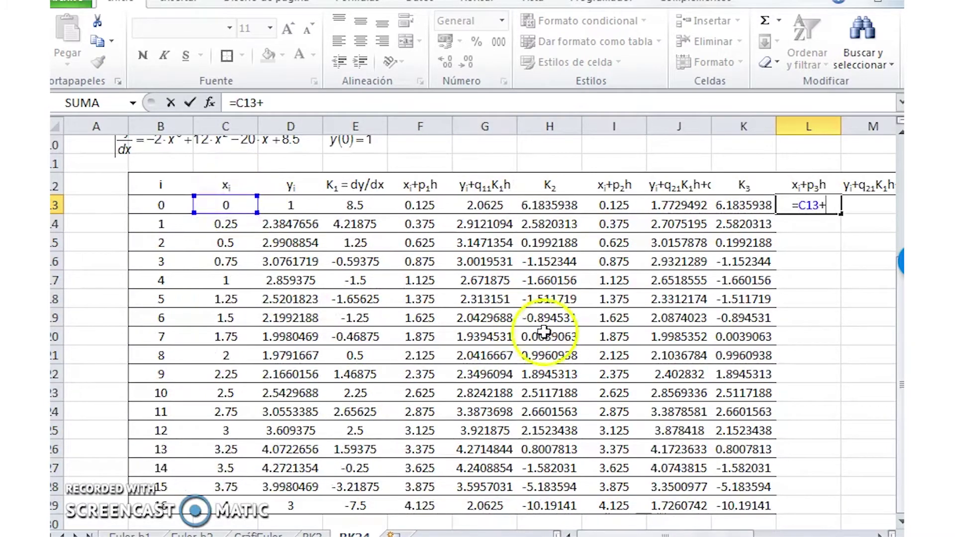
scroll(547, 338, up, 2)
click(617, 192)
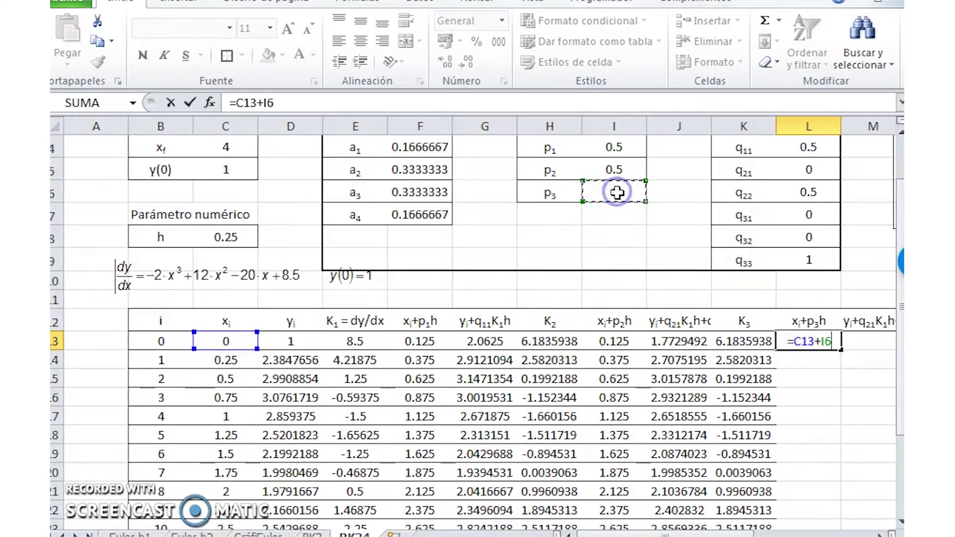
key(F4)
text(*)
click(223, 237)
key(F4)
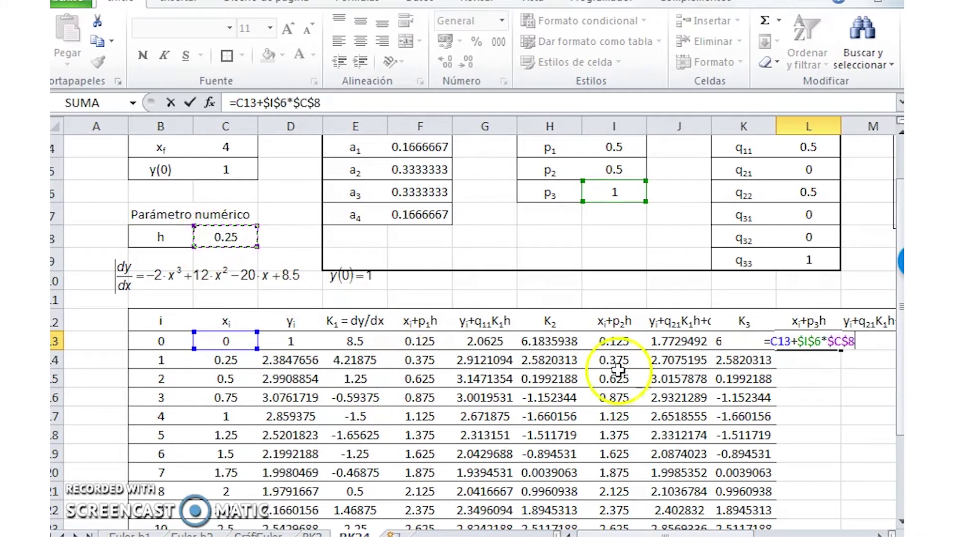
key(Return)
- Edit the M12 header to read yi+q31K1h+..., replacing the q22K2h term with an ellipsis
click(859, 341)
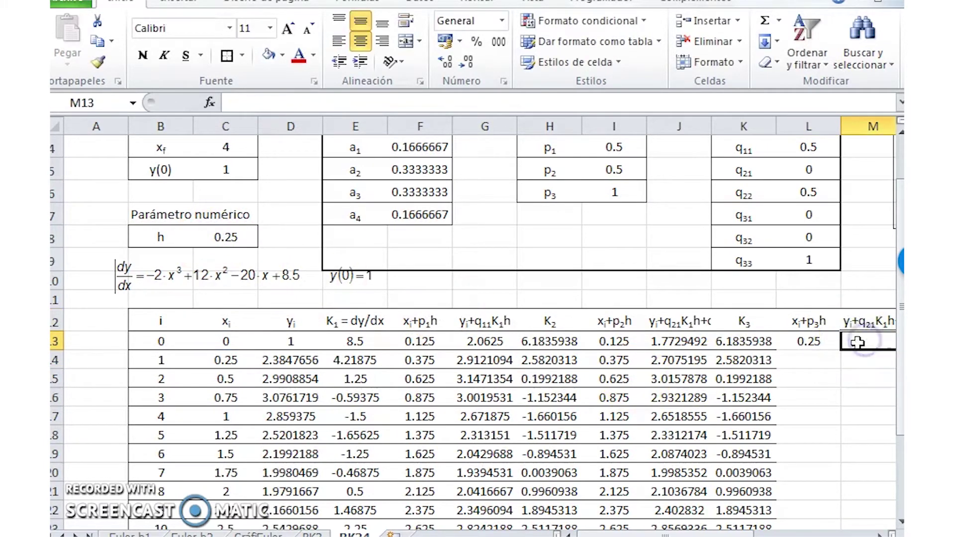
key(Right)
key(Up)
key(Left)
key(F2)
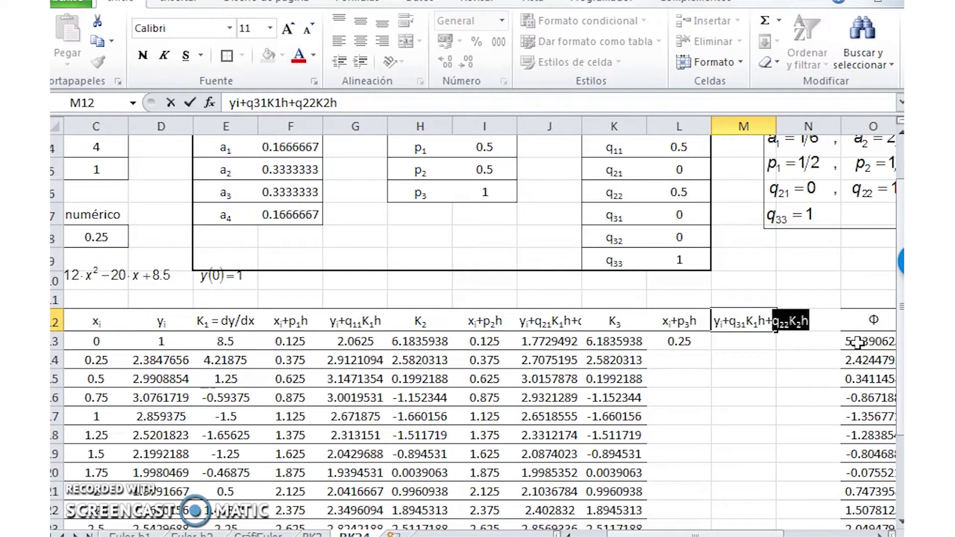
key(Return)
key(Up)
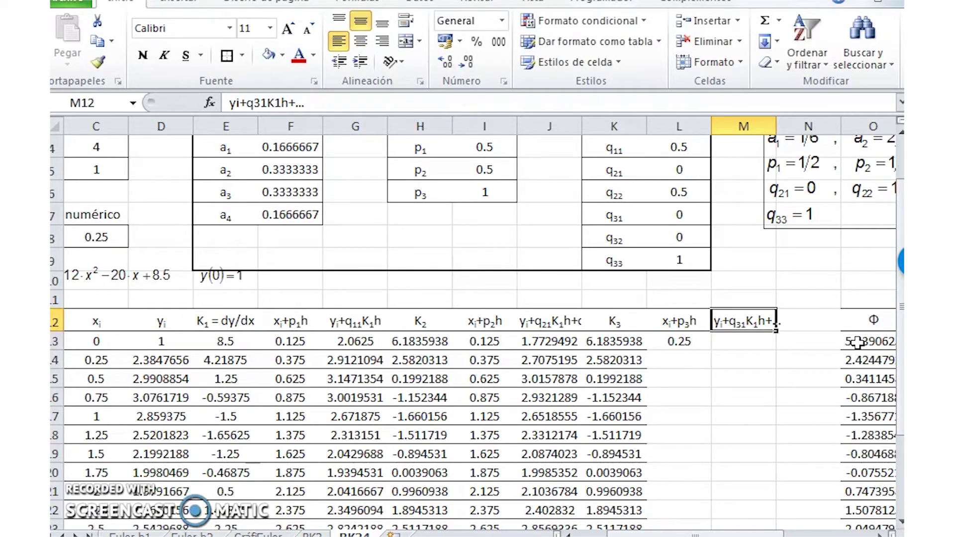
- Start the M13 formula with yi plus the q31 term as =D13+$L$7*E13*$C$8
click(737, 341)
scroll(737, 341, down, 1)
text(=)
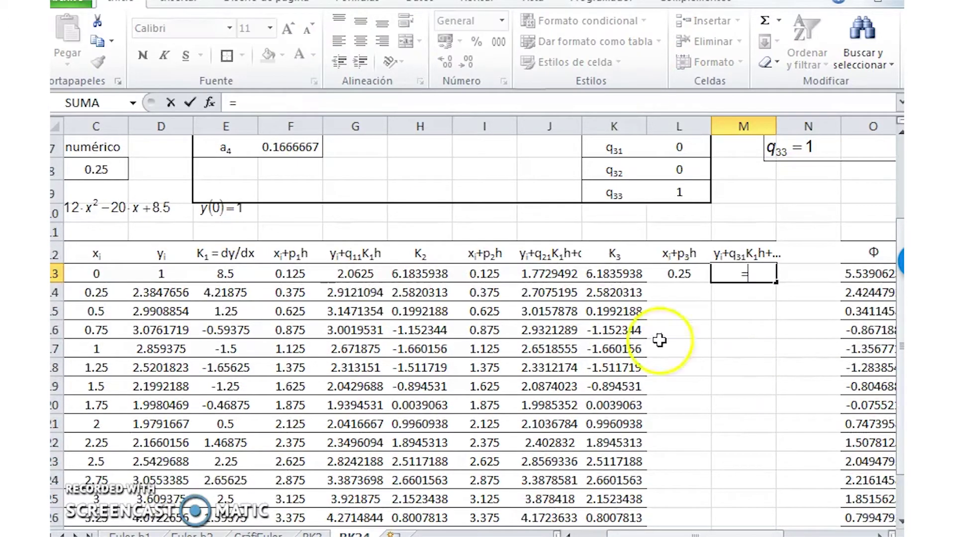
click(137, 271)
text(+)
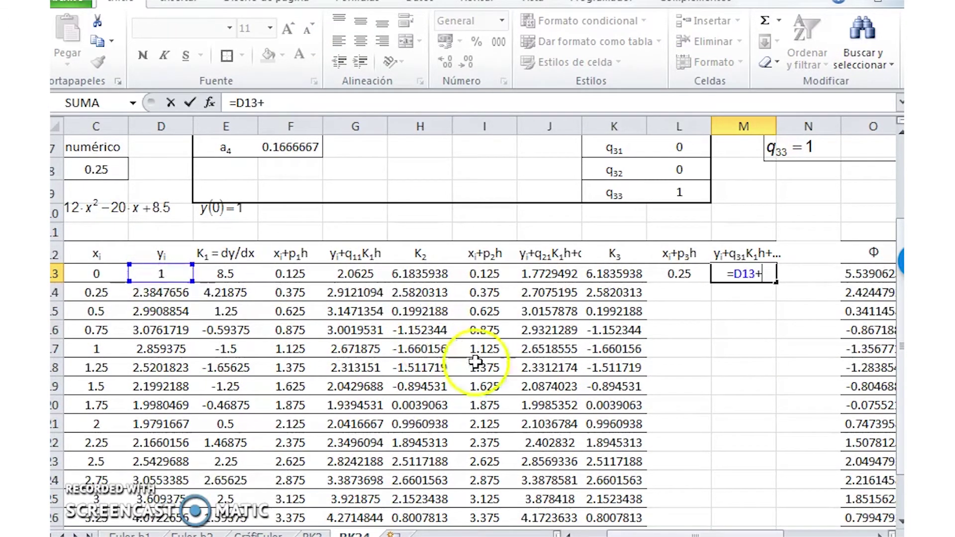
scroll(454, 377, up, 2)
click(675, 277)
text(*)
click(240, 401)
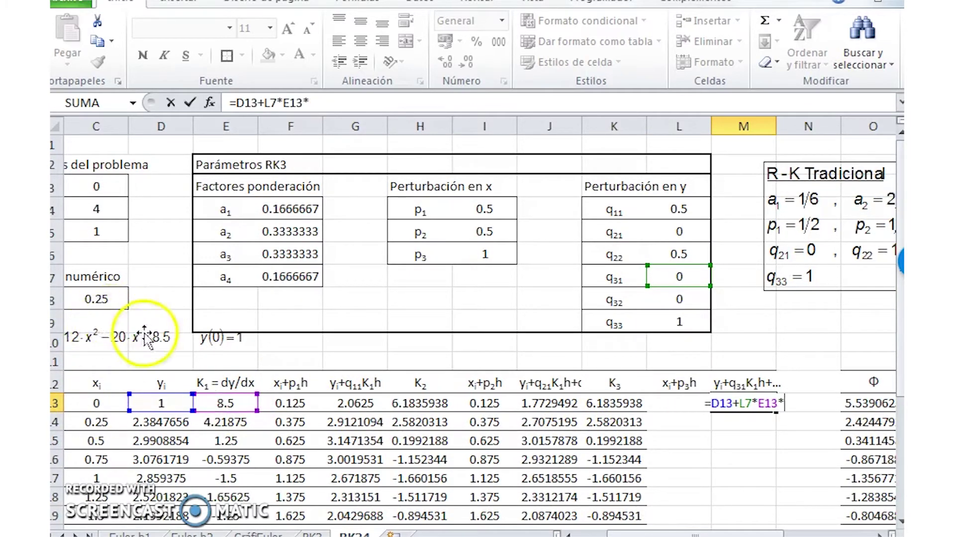
click(108, 299)
key(F4)
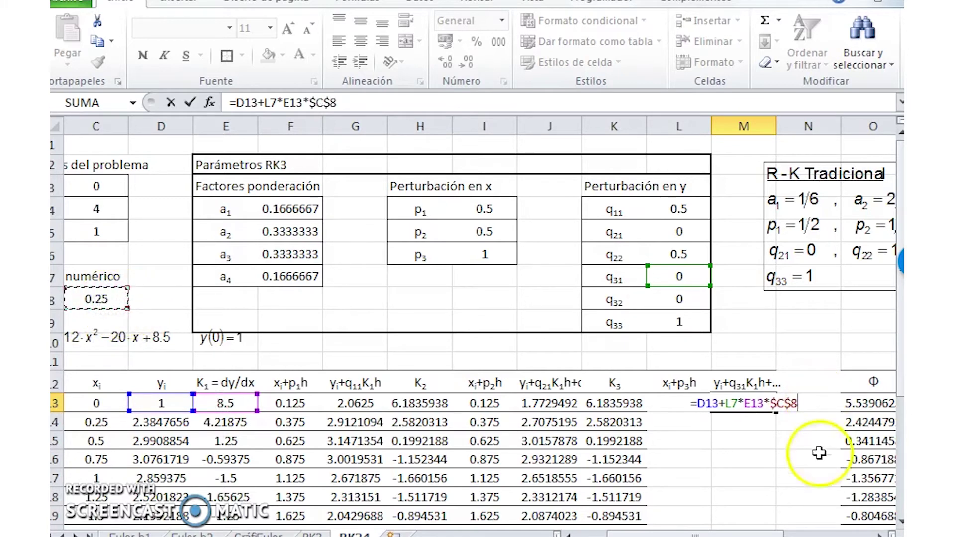
click(731, 402)
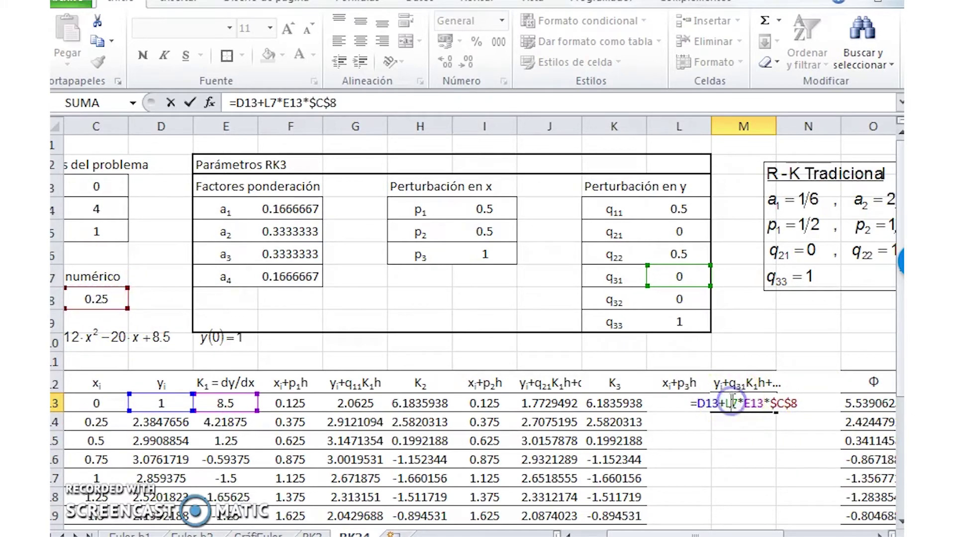
key(F4)
click(832, 402)
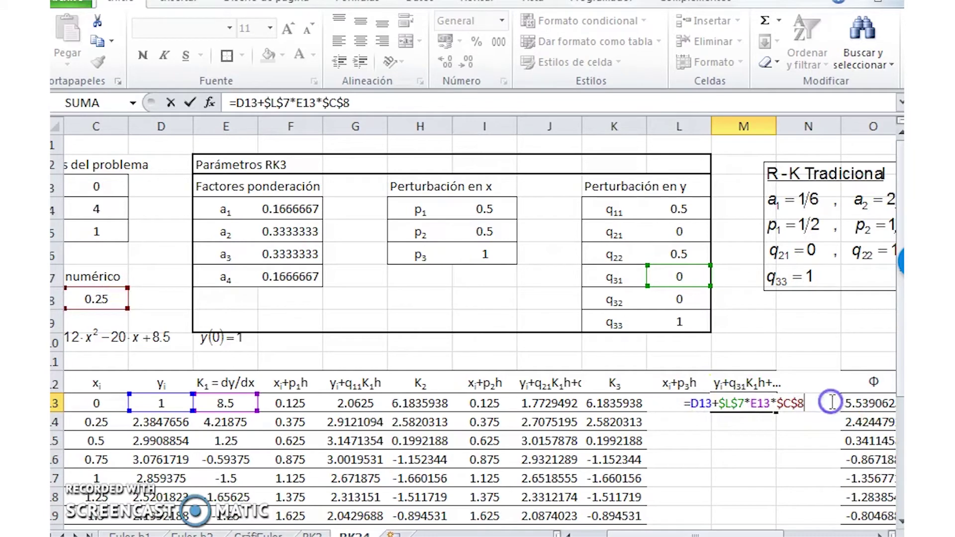
- Extend the M13 formula with the q32 term +$L$8*H13*$C$8
text(+)
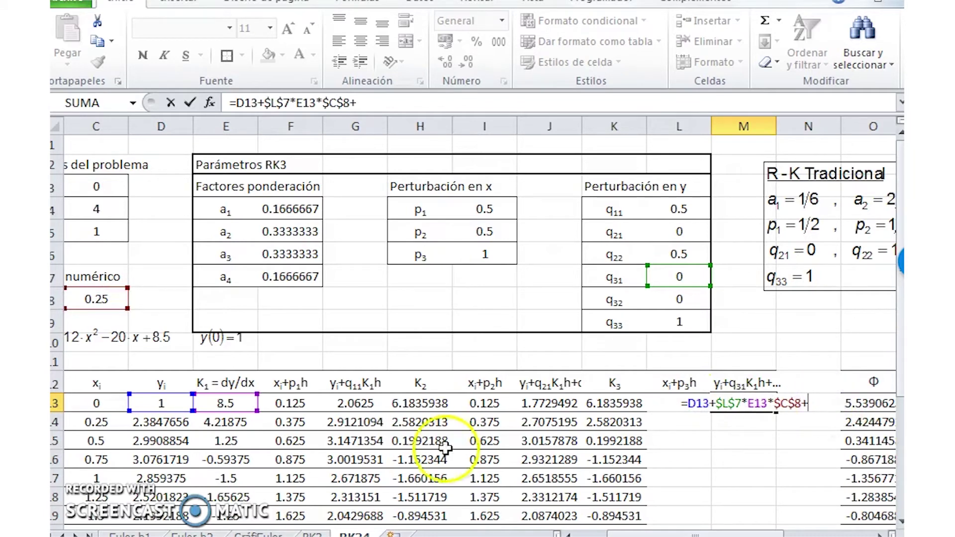
click(656, 300)
key(F4)
text(*)
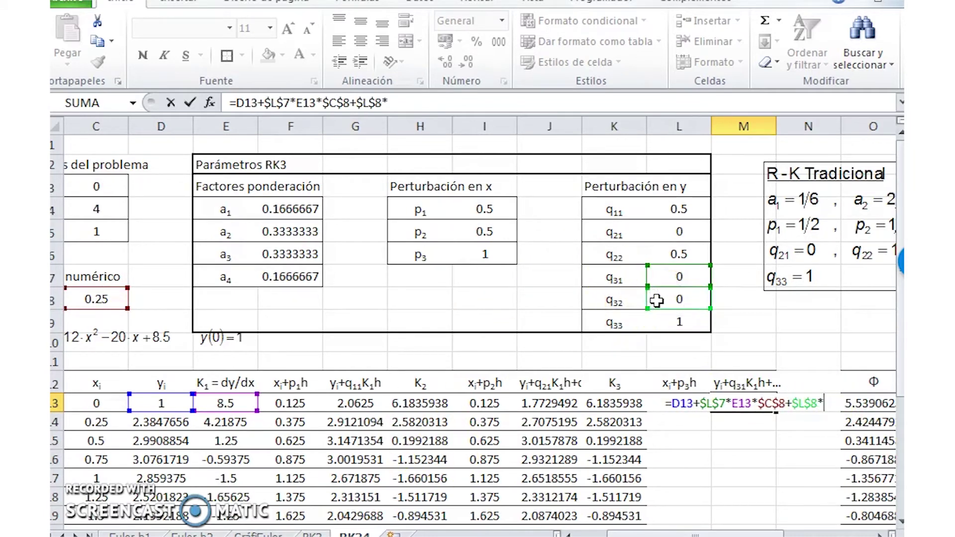
click(416, 396)
text(*)
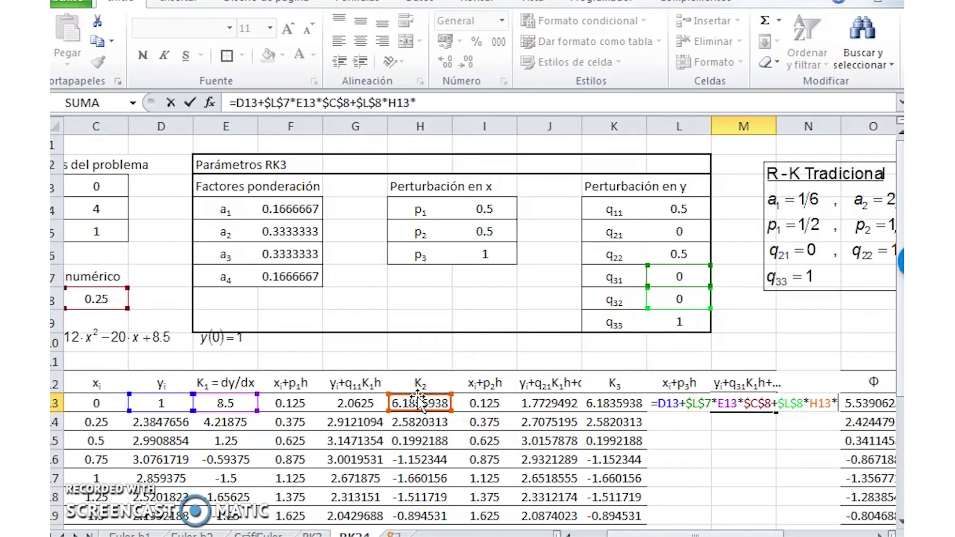
click(97, 301)
key(F4)
text(+)
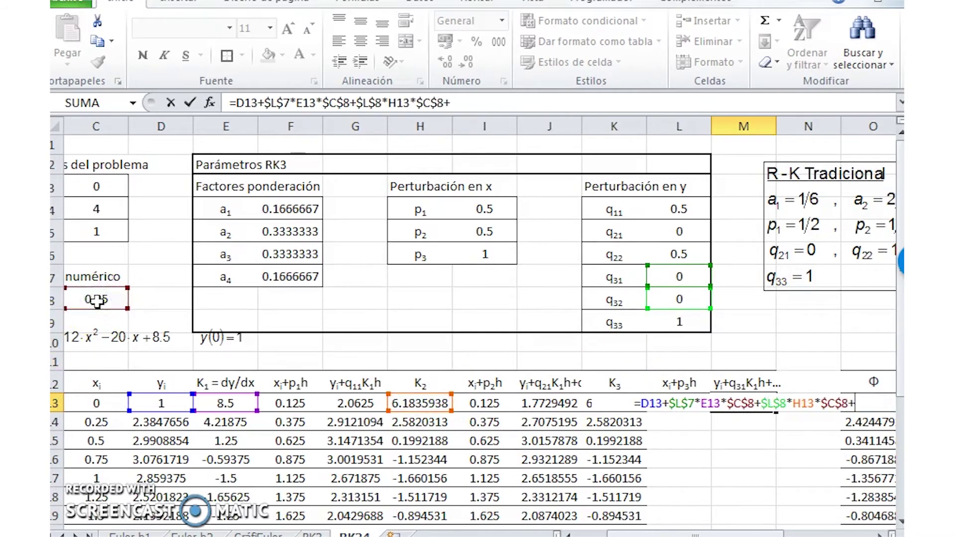
- Finish the M13 formula with the q33 term +$L$9*K13*$C$8 and enter it
click(669, 320)
key(F4)
text(*)
click(618, 422)
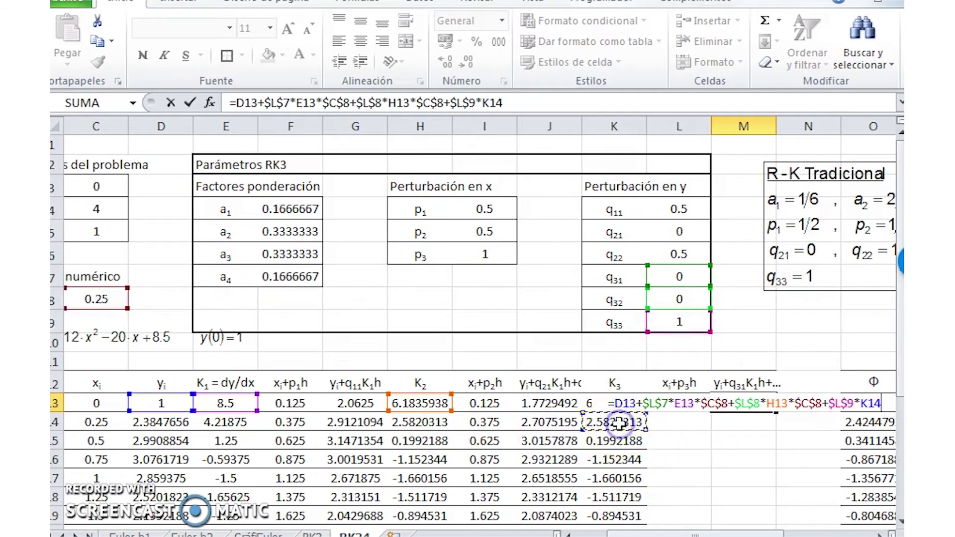
text(*)
click(96, 298)
key(F4)
key(Return)
- Copy the formatting of J13:K13 onto L13:M13 and fill both formulas down to row 29
scroll(845, 417, down, 2)
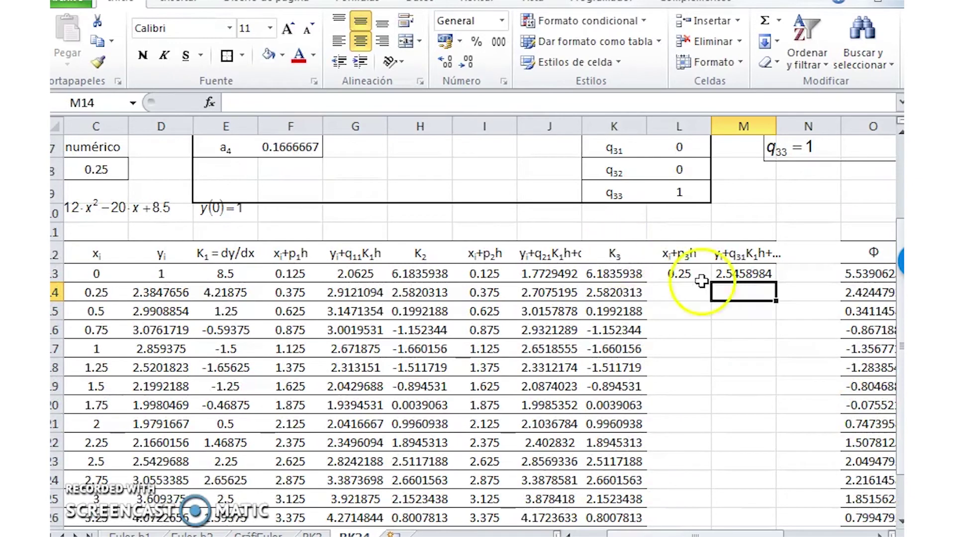
click(617, 274)
click(547, 273)
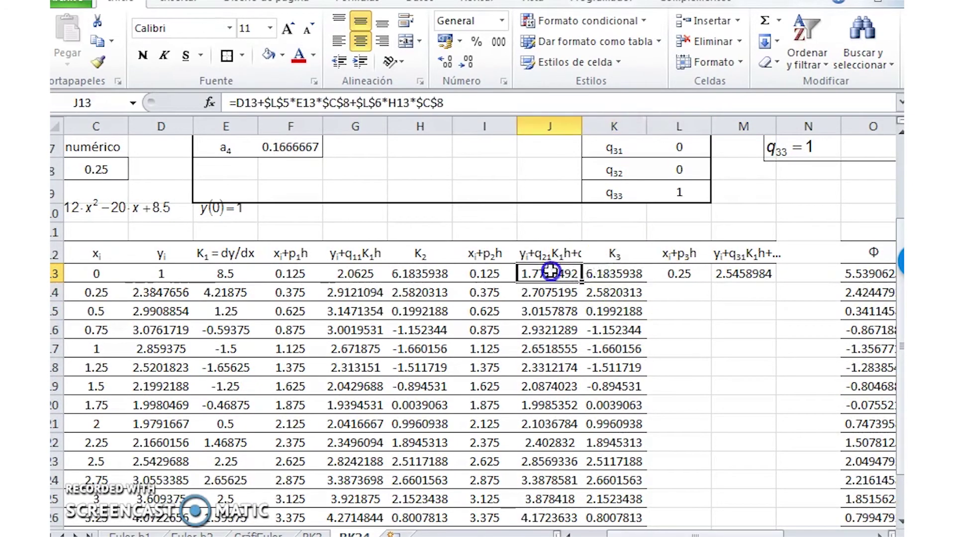
shift+click(614, 273)
click(98, 61)
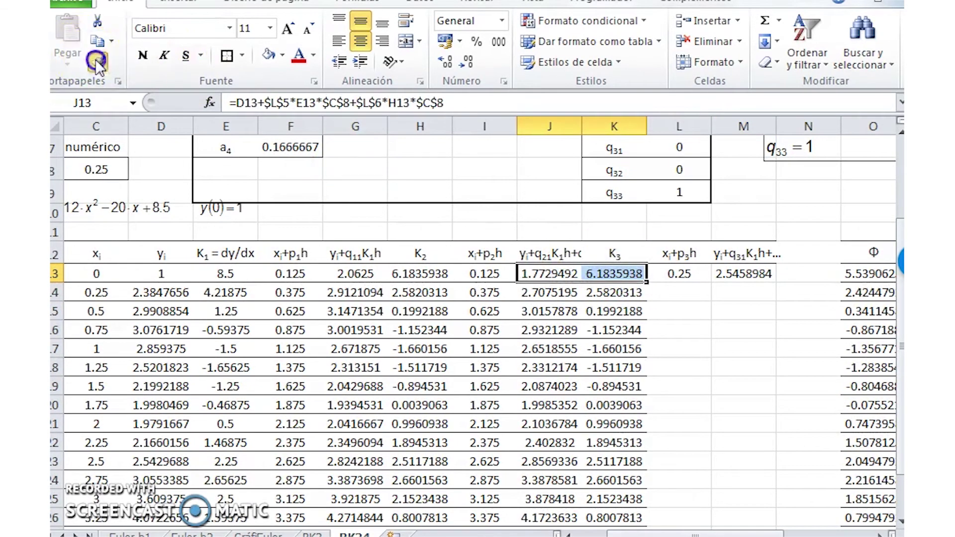
click(685, 276)
drag(689, 282, 780, 501)
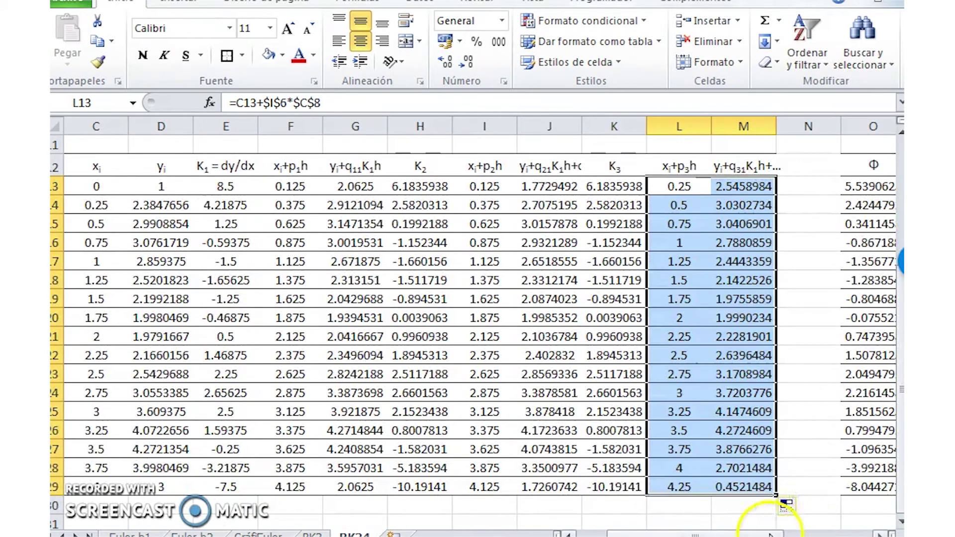
- Copy the K3 column K12:K29, header included, into N12:N29 for the fourth slope
drag(770, 534, 799, 535)
click(490, 166)
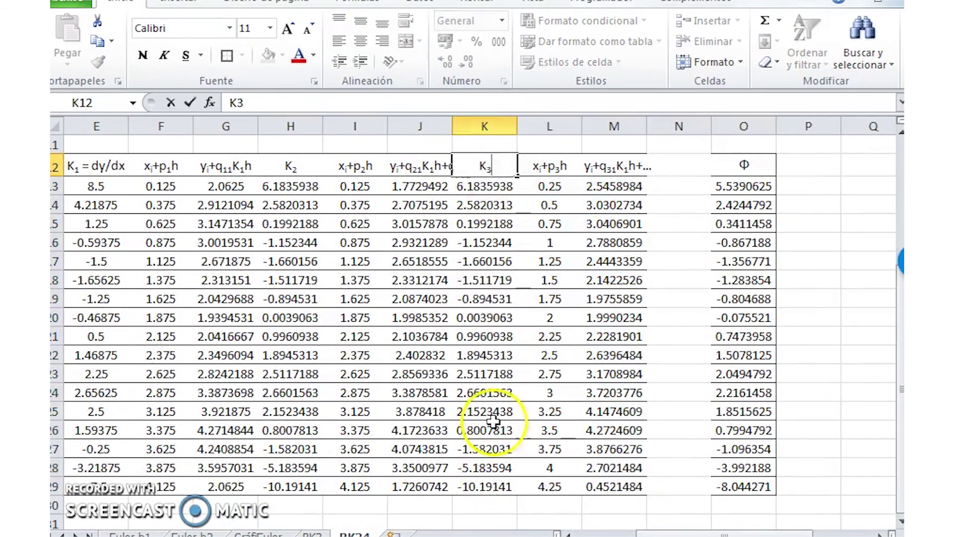
drag(488, 166, 486, 487)
key(ctrl+c)
click(674, 171)
key(ctrl+v)
- Change the header in N12 to K4, keeping the number as a subscript
double_click(693, 172)
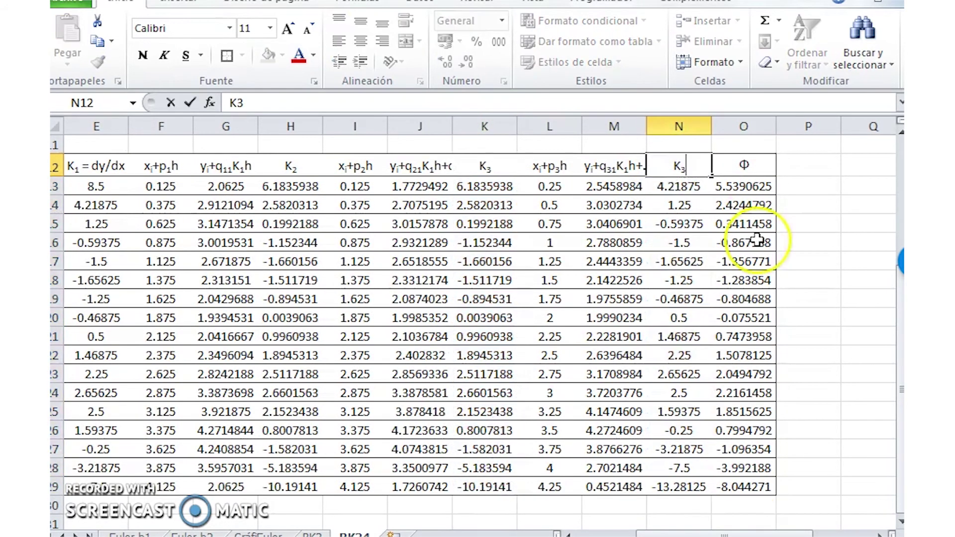
text(4)
key(Return)
- Add the K4 term +N13*$F$7 to the end of the Φ formula in O13
click(727, 167)
double_click(741, 187)
text(+)
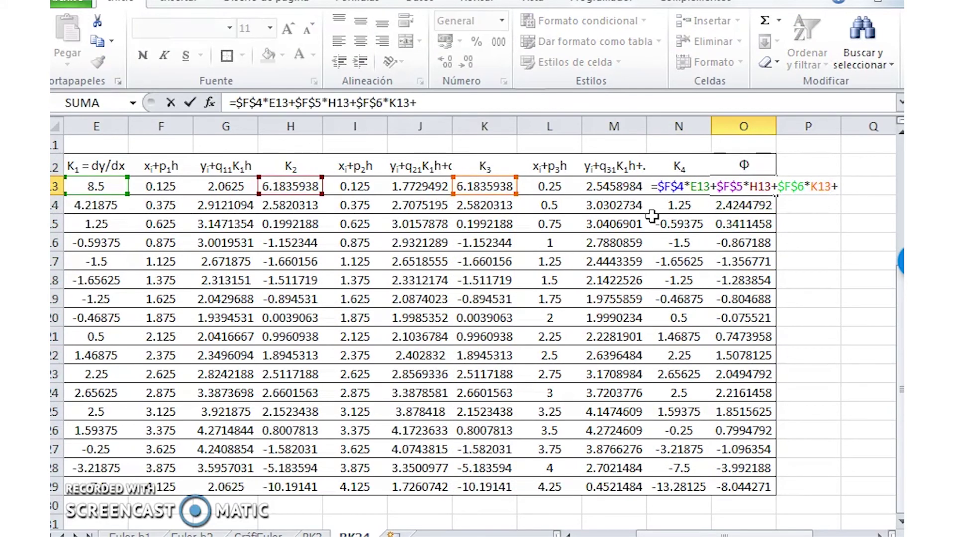
click(688, 204)
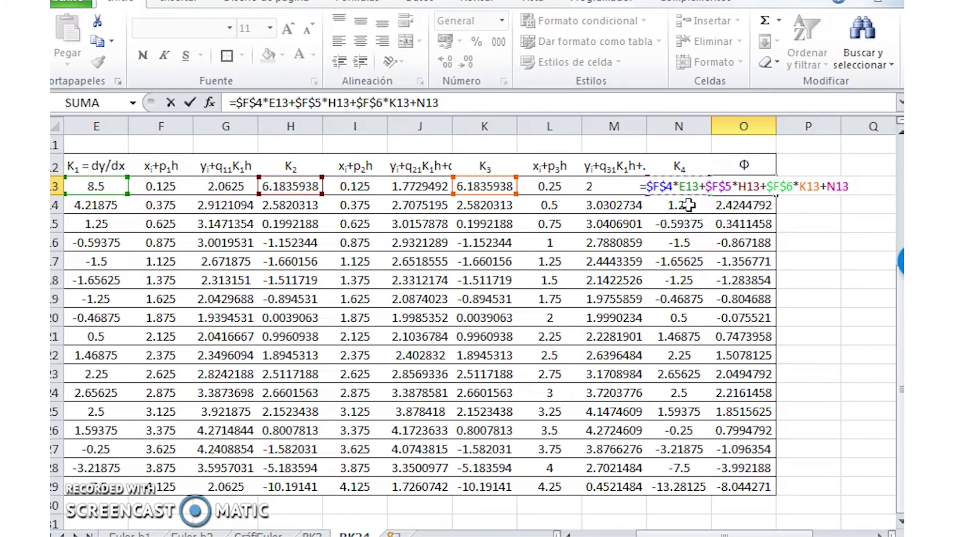
text(*)
scroll(688, 205, up, 3)
click(153, 277)
key(F4)
key(Return)
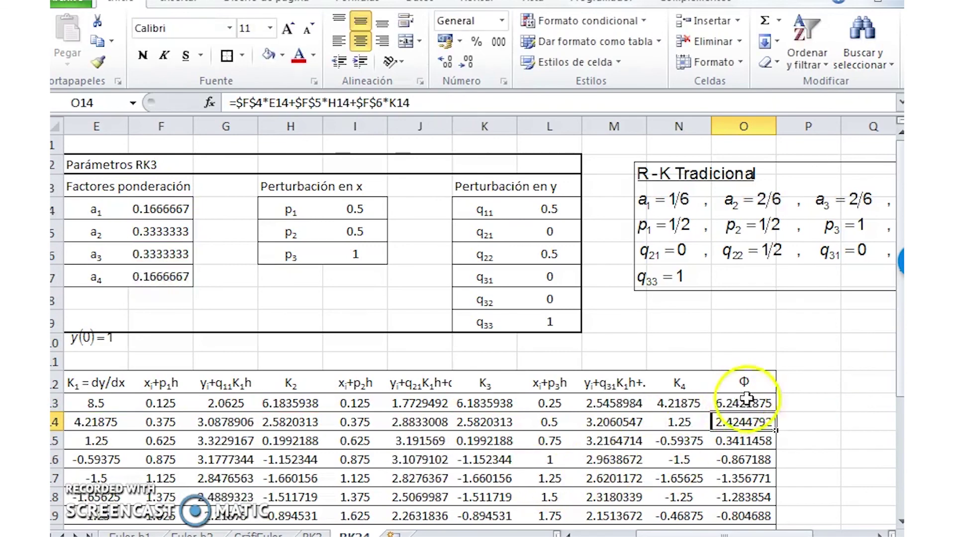
- Fill the updated Φ formula from O13 down to O29
click(754, 404)
drag(770, 407, 773, 444)
click(808, 351)
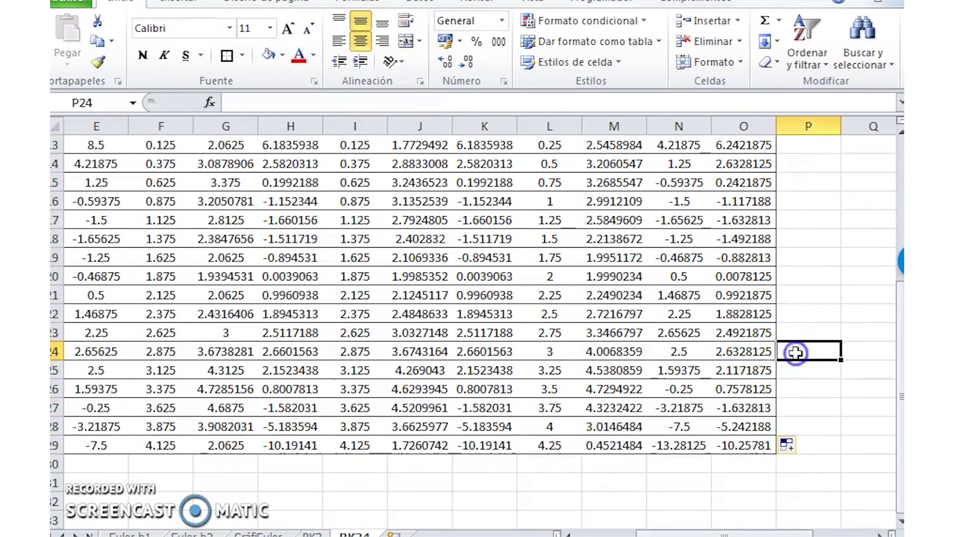